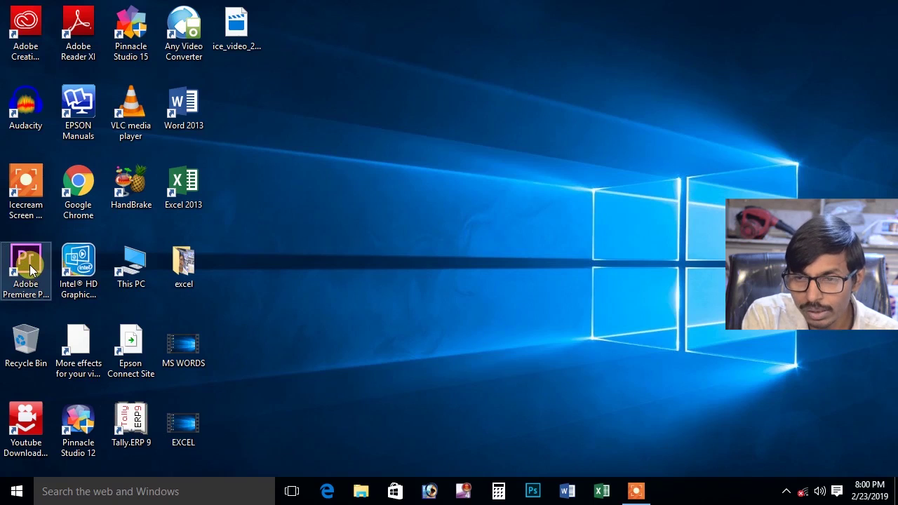
Launch Premiere, create a new Untitled project in F:\GAURAV COMPUTER, overwriting the existing one, and close the Learning panel
click(30, 269)
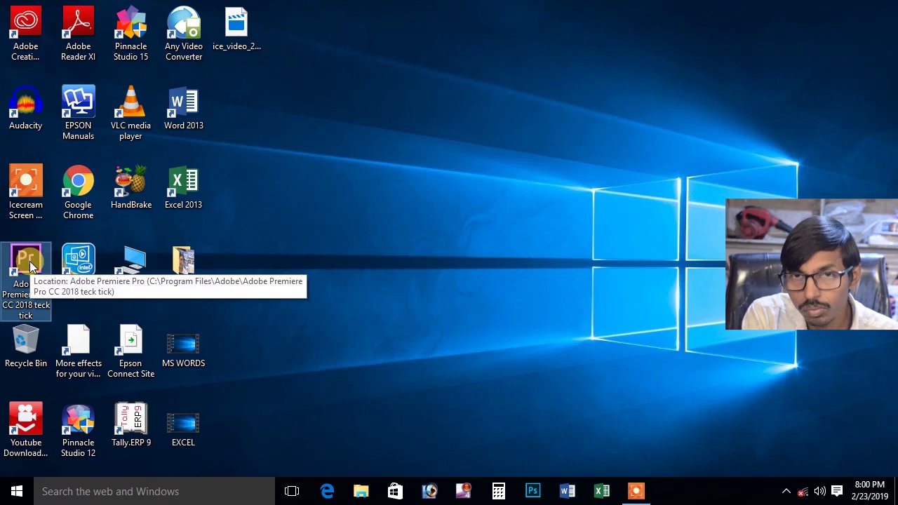
double_click(31, 266)
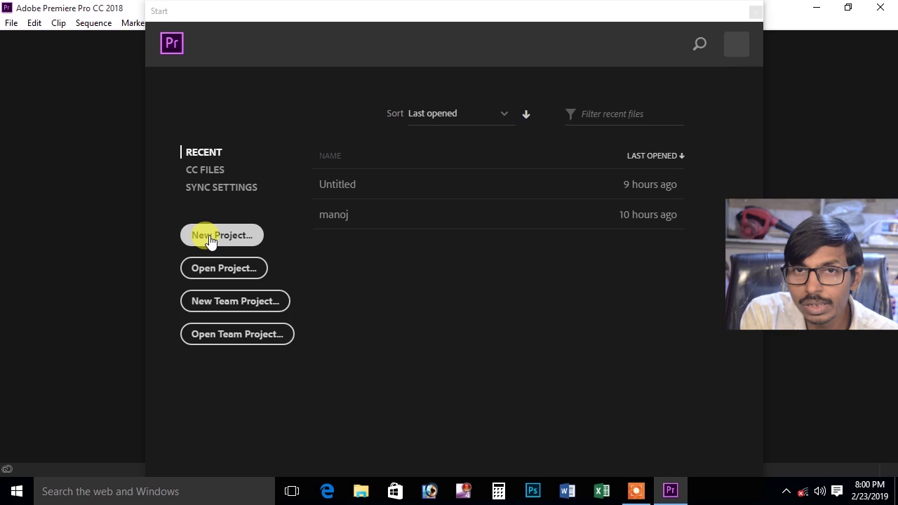
click(210, 236)
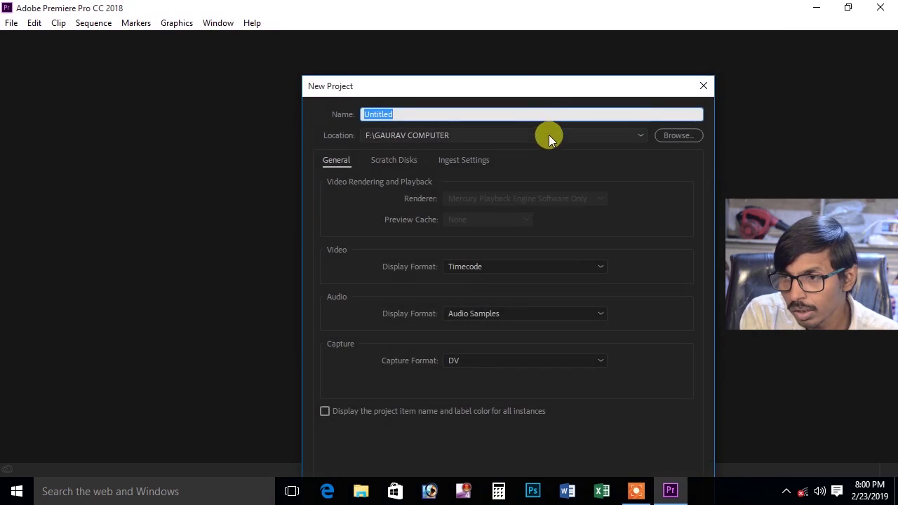
drag(529, 90, 483, 9)
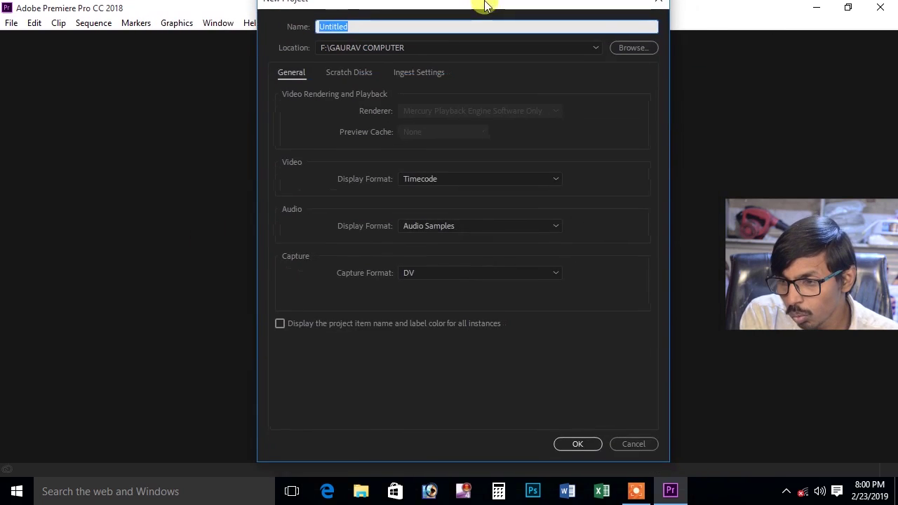
click(576, 457)
click(504, 260)
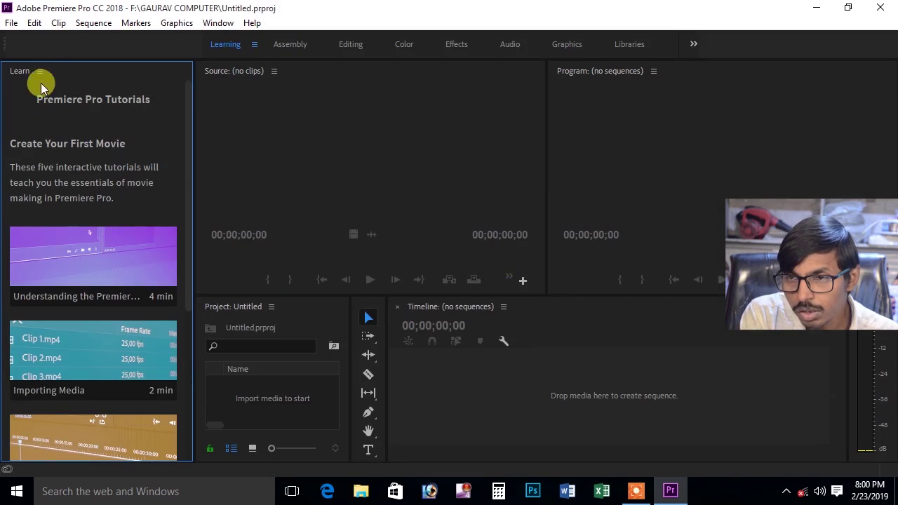
right_click(37, 71)
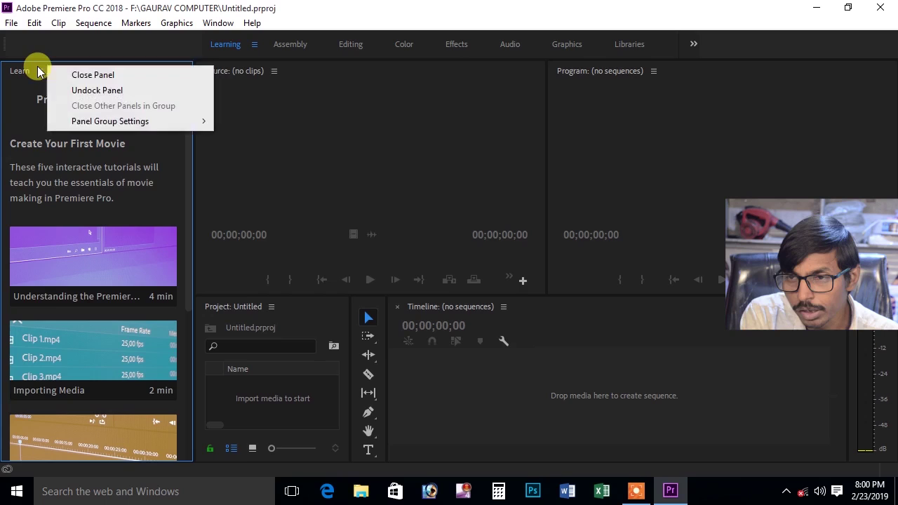
click(70, 74)
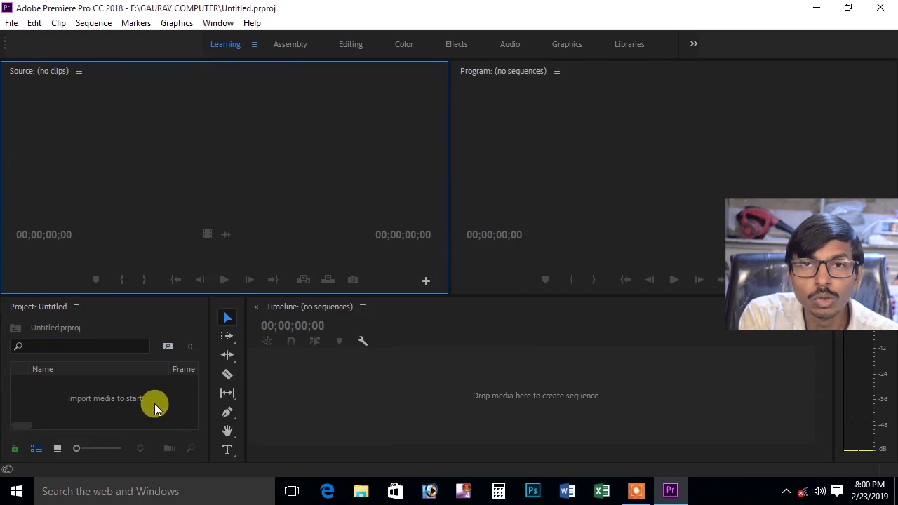
Import the NECHURAL folder from drive F: as a bin, dismiss the .scn failure report, and expand it
double_click(163, 410)
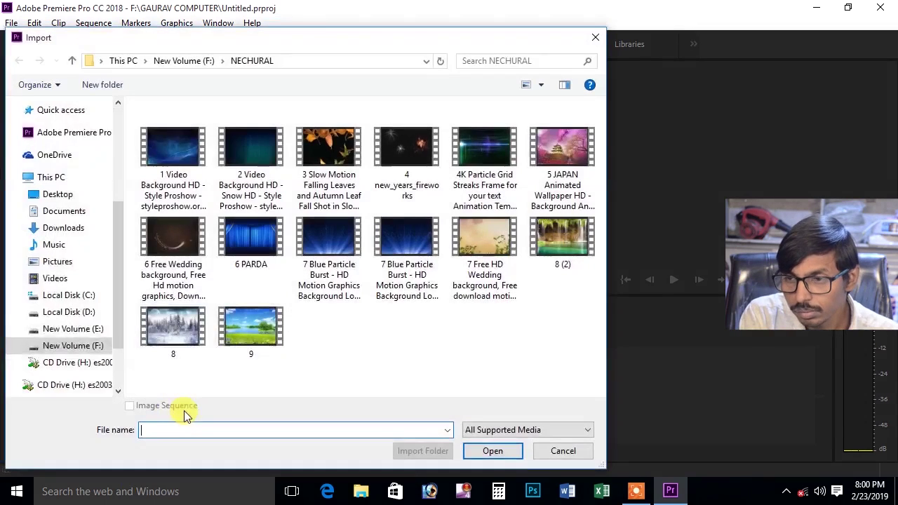
click(71, 60)
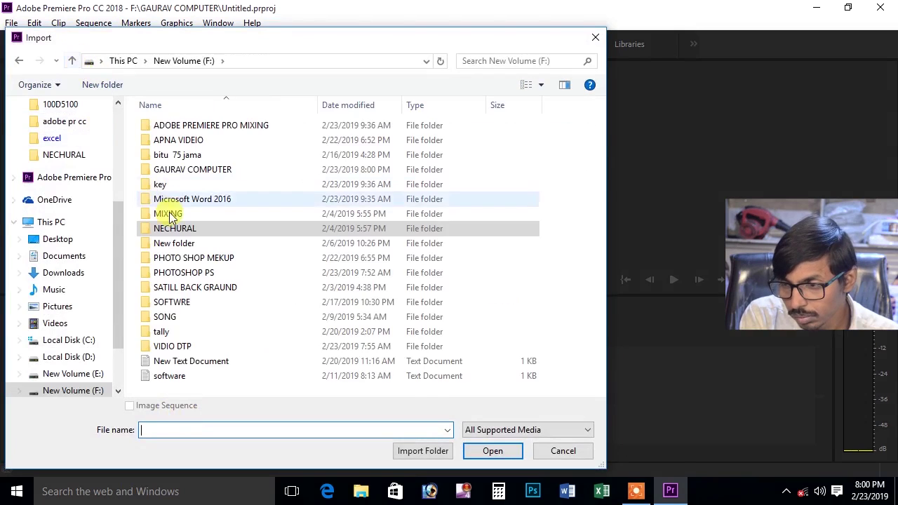
click(491, 452)
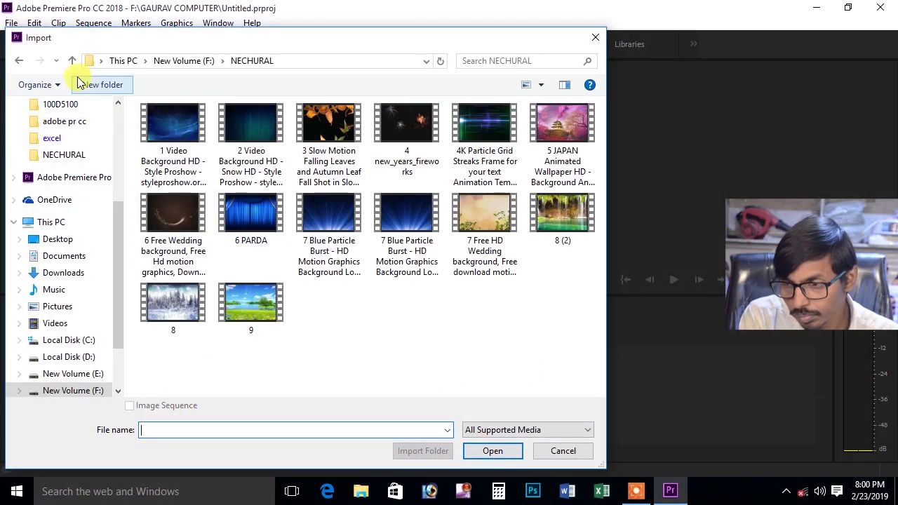
click(71, 60)
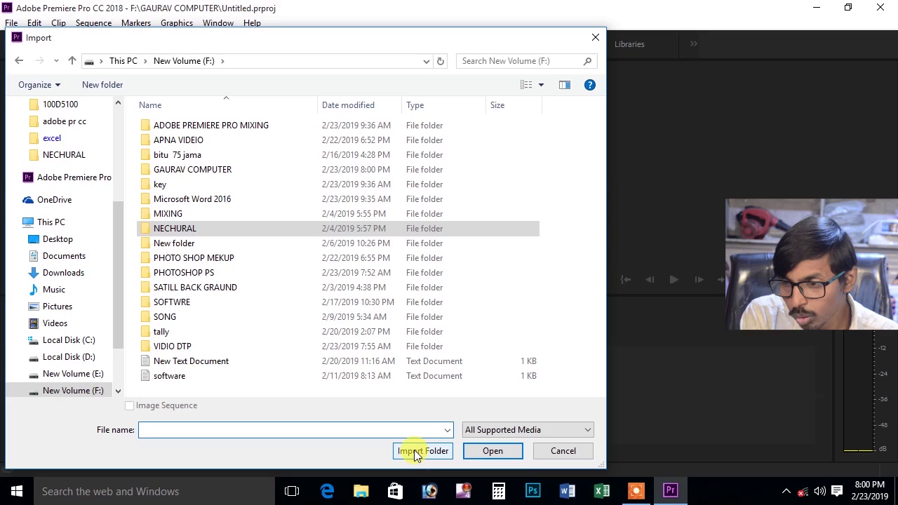
click(421, 451)
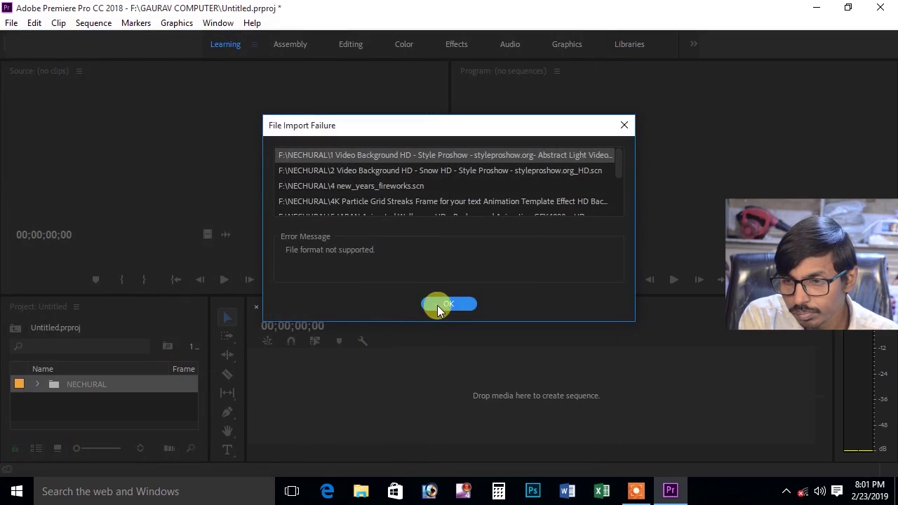
click(445, 304)
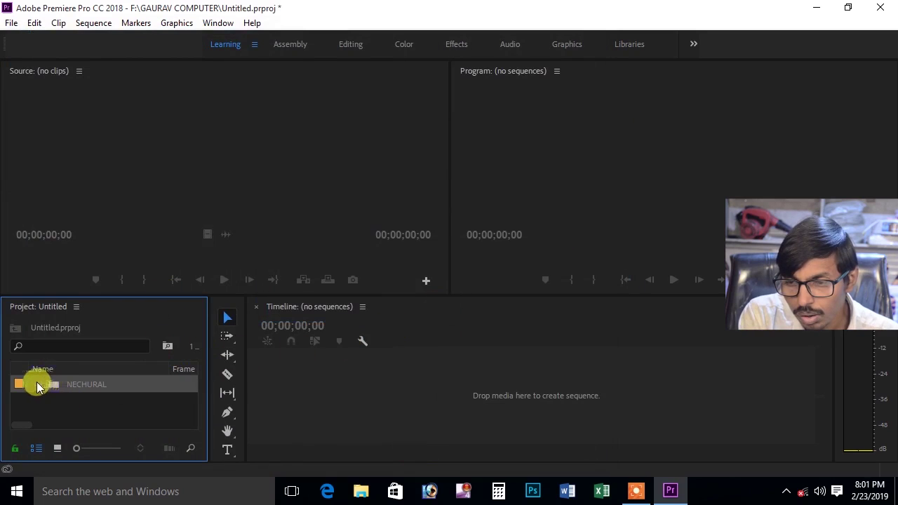
click(38, 386)
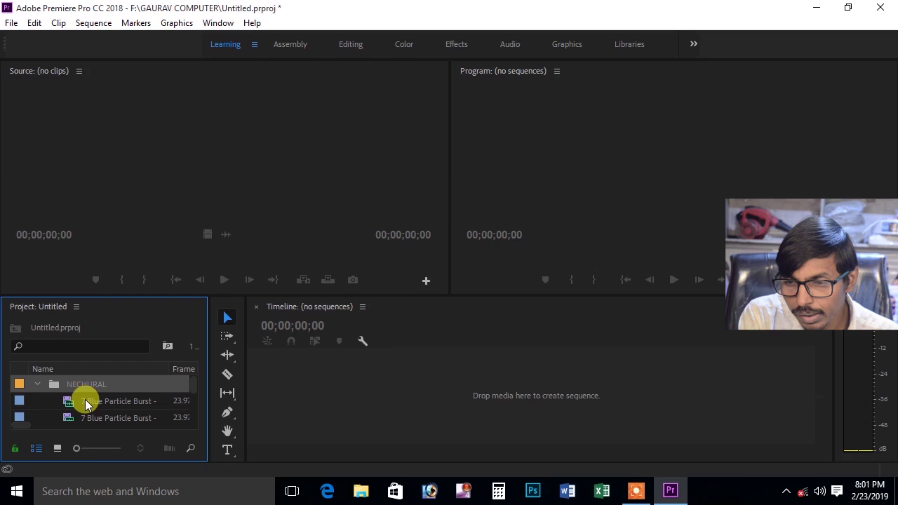
Mark the first Blue Particle Burst clip from 00:00:00:13 to 00:00:11:09 and create a sequence from it
double_click(19, 400)
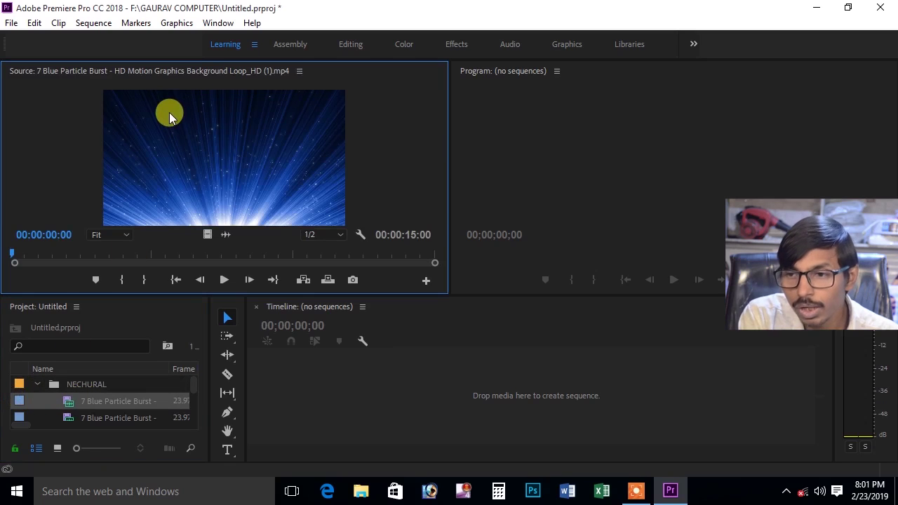
click(17, 254)
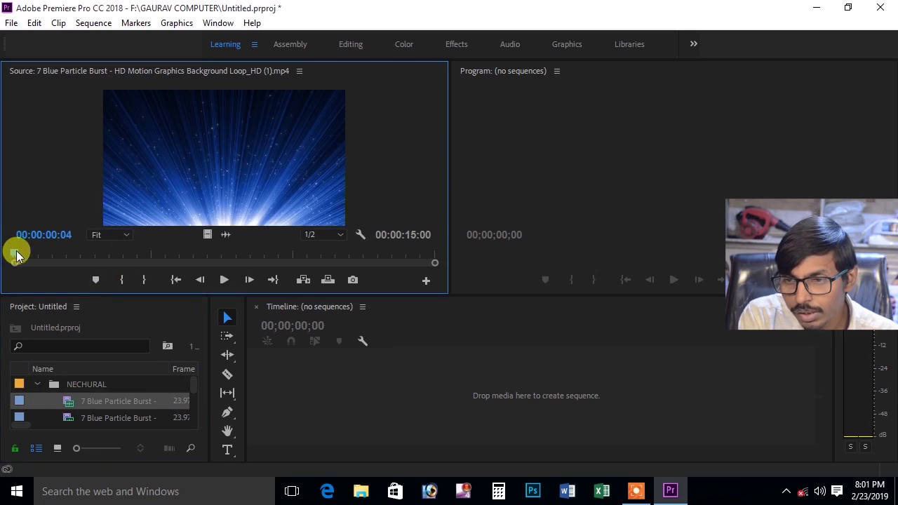
click(123, 278)
drag(29, 255, 332, 254)
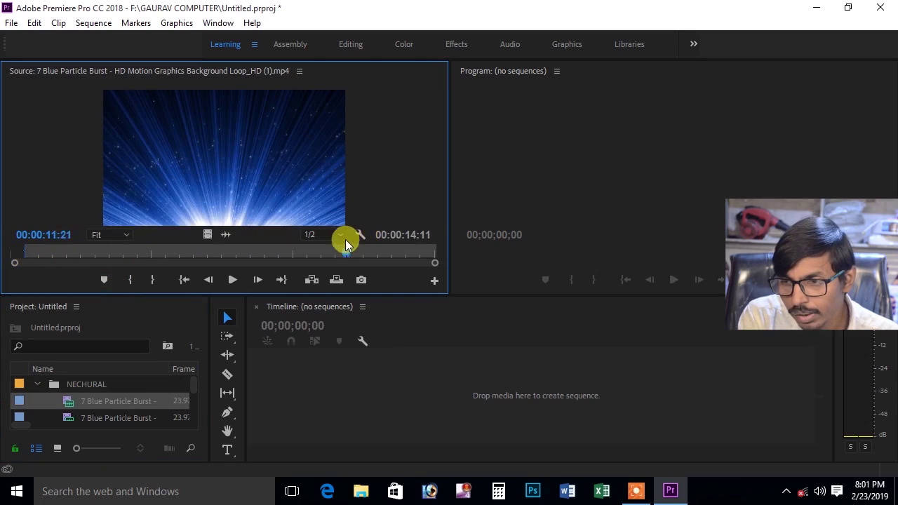
click(152, 280)
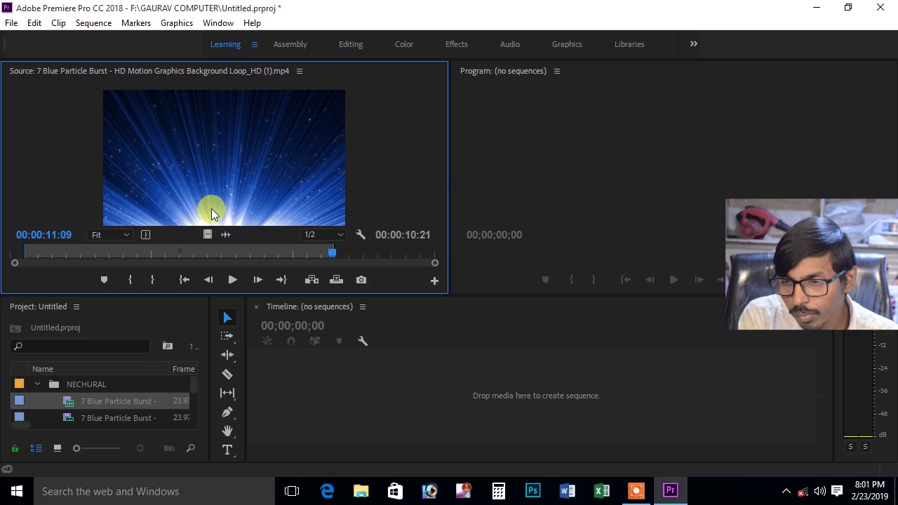
drag(200, 139, 421, 376)
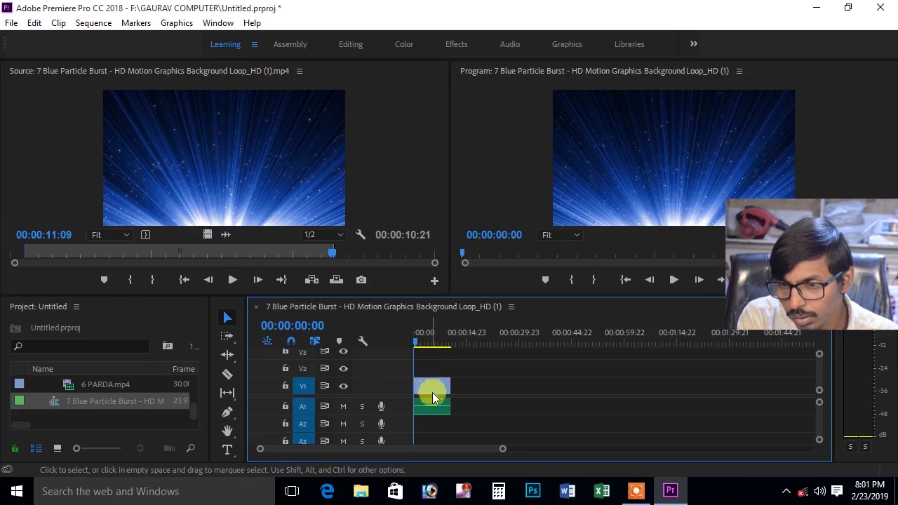
Browse the project clips, cancel an accidental Import dialog, and preview the next clip in the list
click(195, 418)
drag(193, 417, 192, 370)
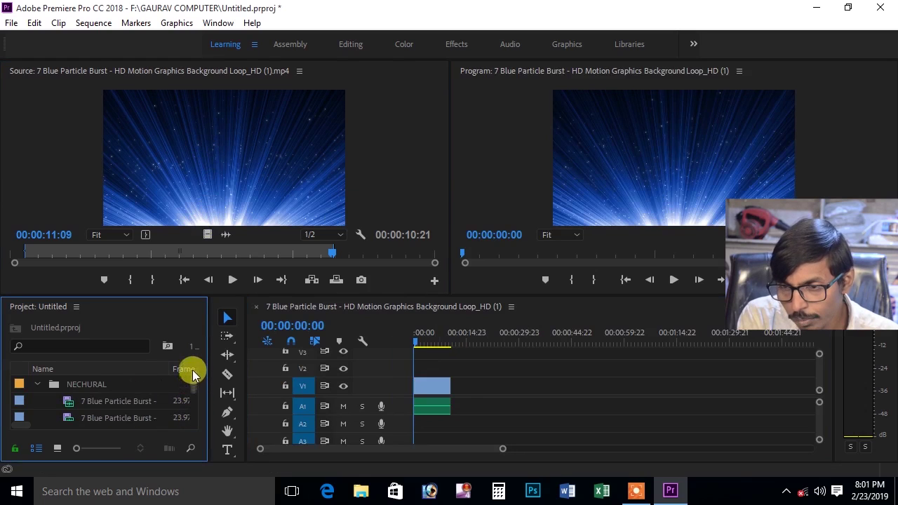
click(109, 402)
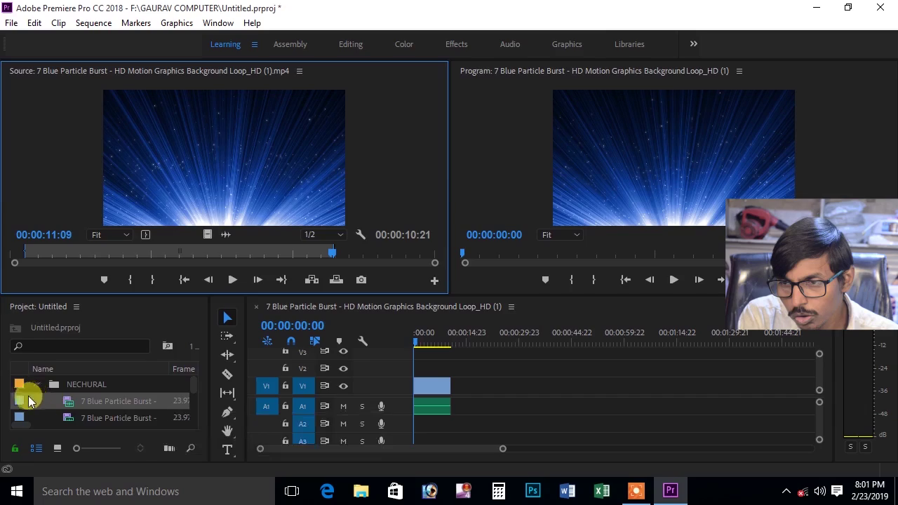
double_click(27, 395)
click(595, 37)
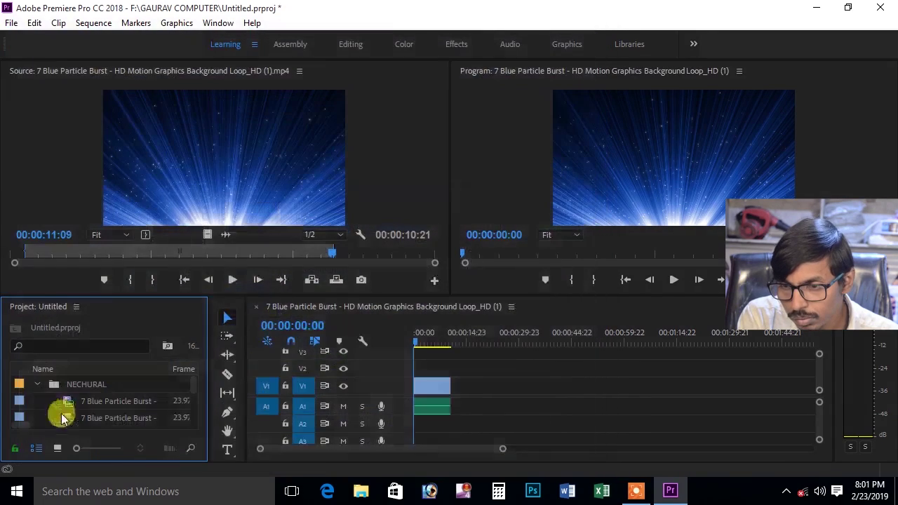
double_click(21, 402)
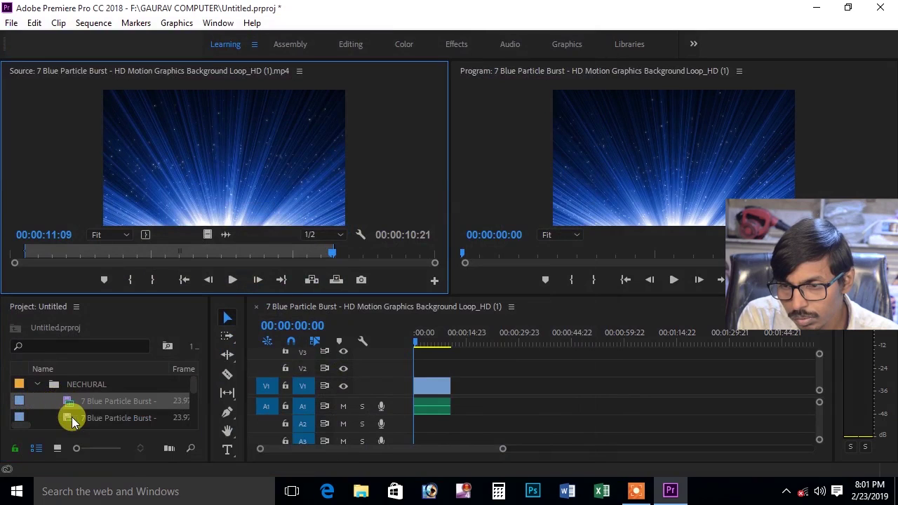
double_click(68, 419)
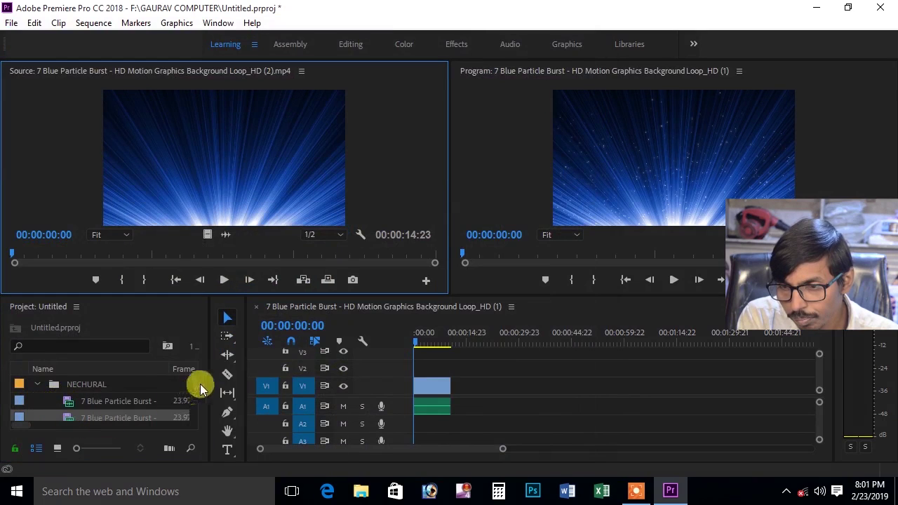
drag(193, 386, 193, 391)
Mark 8.mp4 from 00:00:07:13 to the mountain lake frame and add it after the first clip
double_click(73, 384)
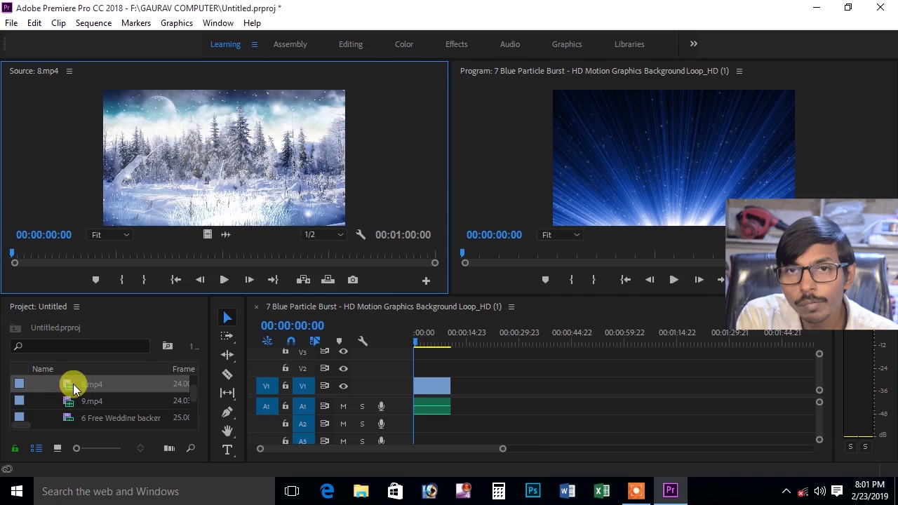
drag(9, 254, 353, 256)
click(128, 279)
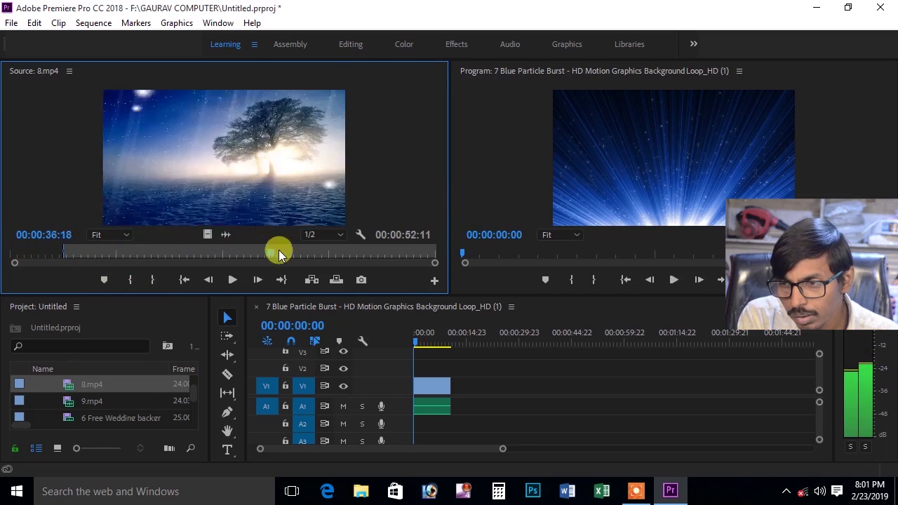
click(153, 279)
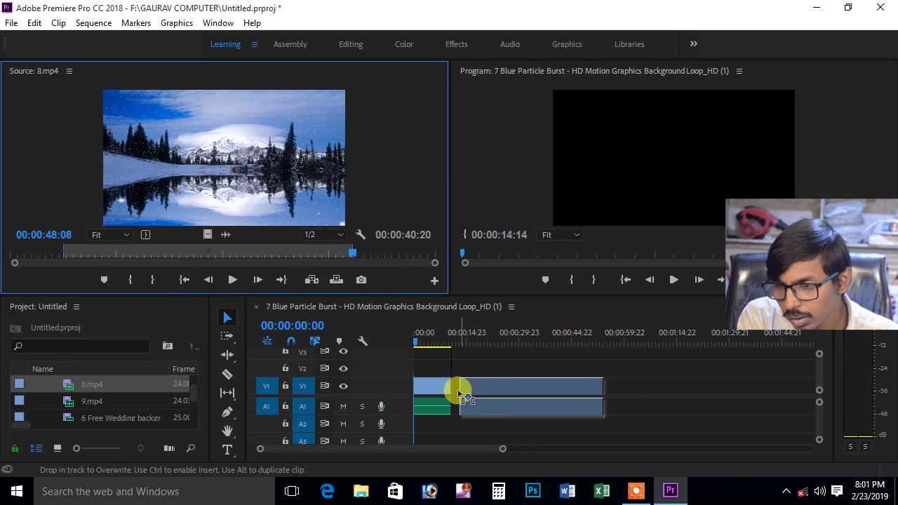
drag(196, 160, 454, 386)
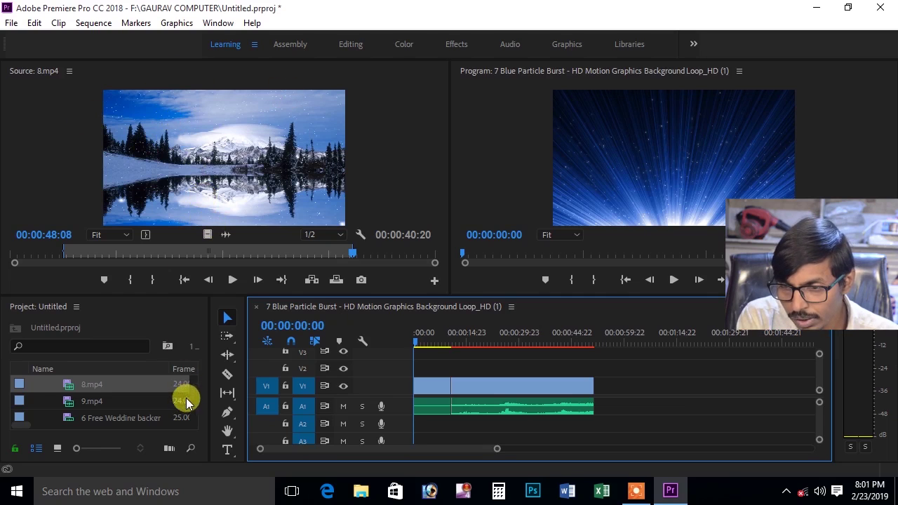
Append a 6:09 marked portion of 1 Video Background HD after the existing clip
scroll(191, 398, up, 5)
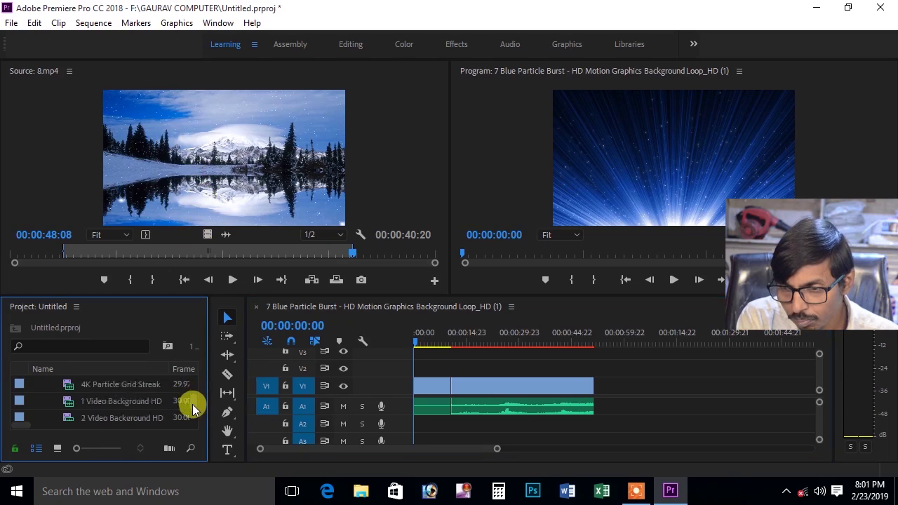
double_click(97, 403)
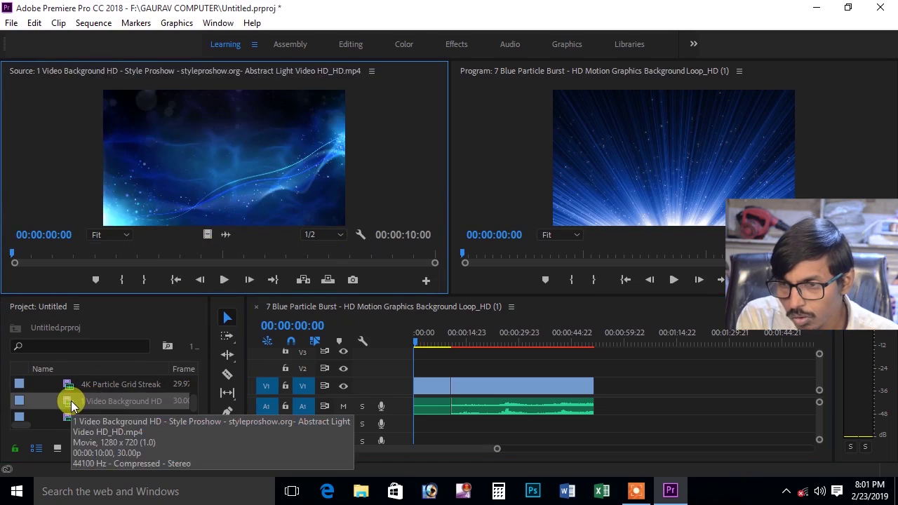
drag(12, 254, 313, 260)
click(118, 281)
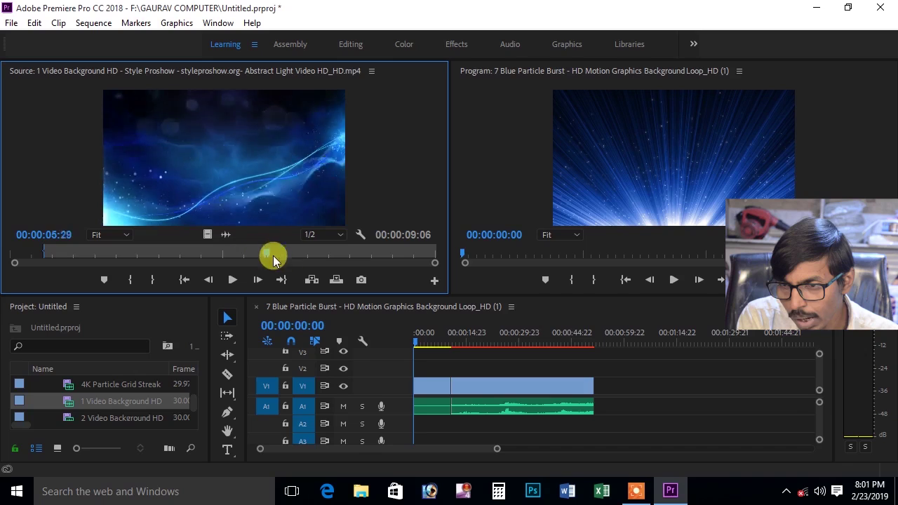
click(153, 280)
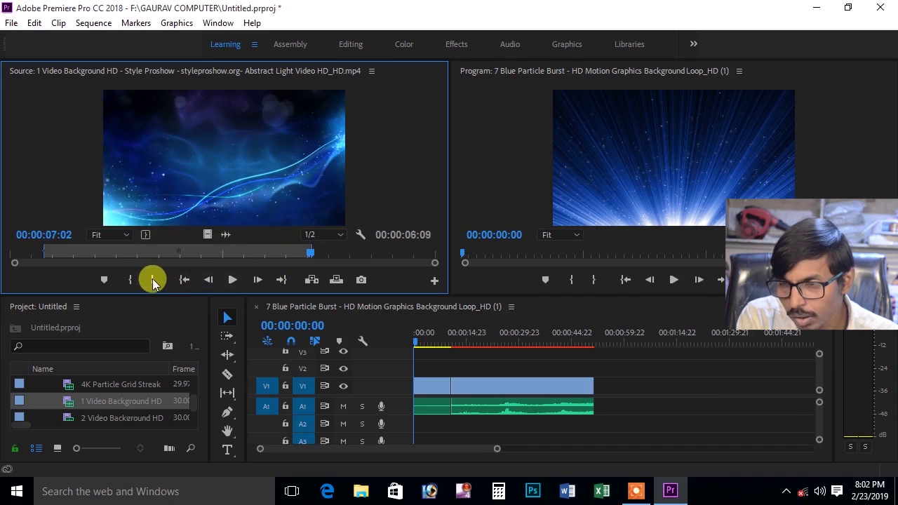
drag(229, 121, 596, 397)
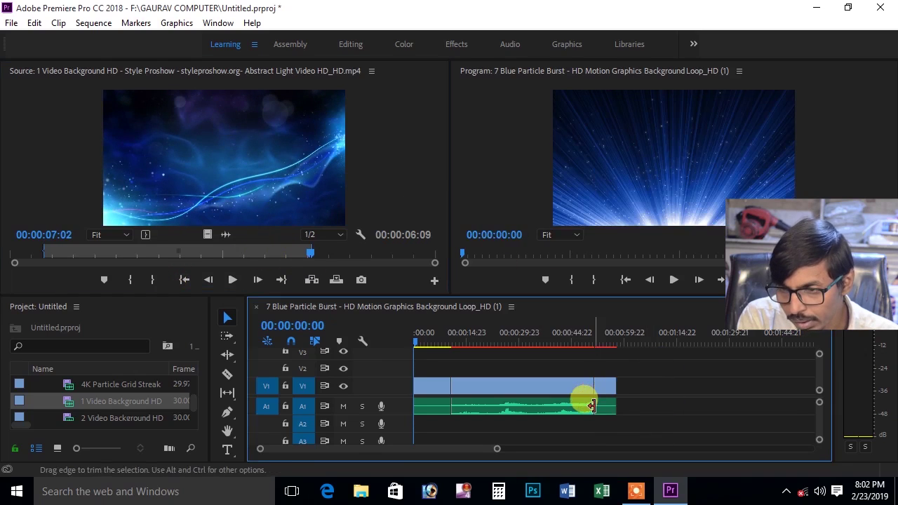
Load 6 PARDA.mp4 into the Source Monitor and scrub through the curtain clip
scroll(193, 409, down, 3)
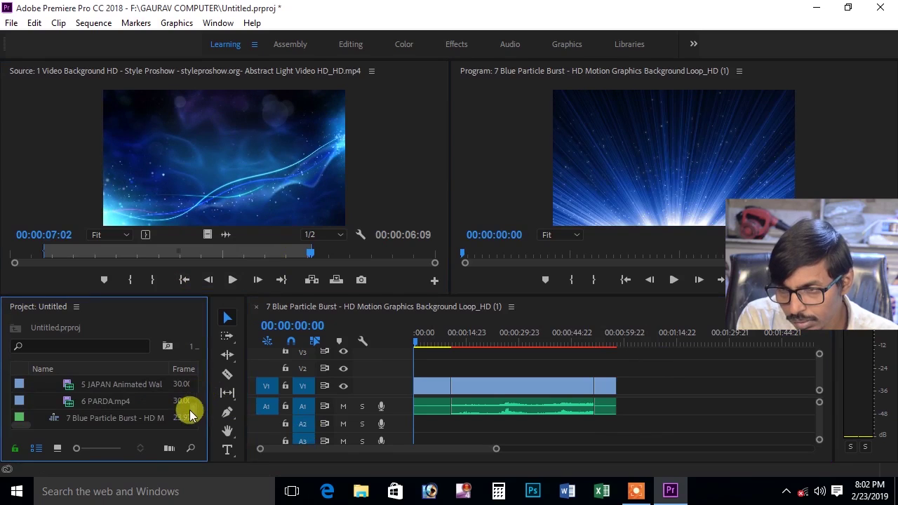
double_click(98, 400)
drag(12, 254, 370, 253)
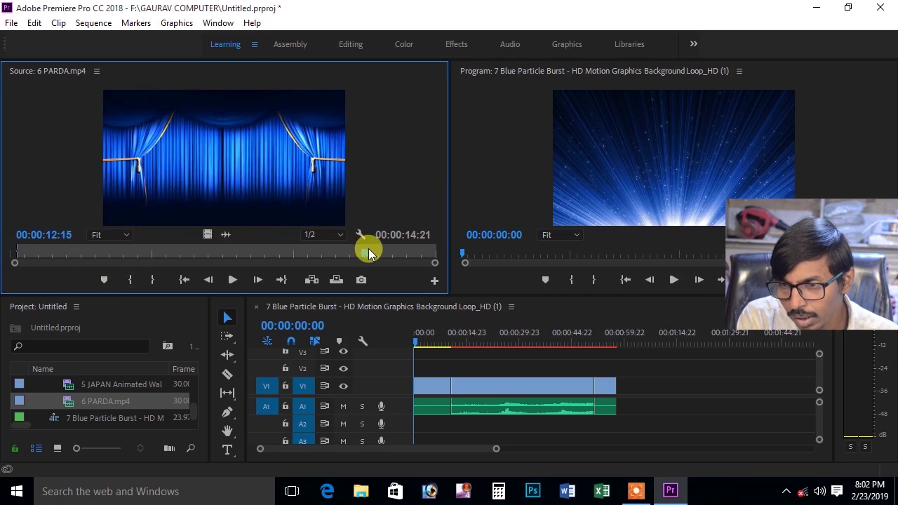
Append the marked 6 PARDA curtain section to the sequence end, then shift the last clips right and back
click(153, 280)
mouse_move(181, 166)
mouse_down()
mouse_move(747, 393)
mouse_move(622, 395)
mouse_up()
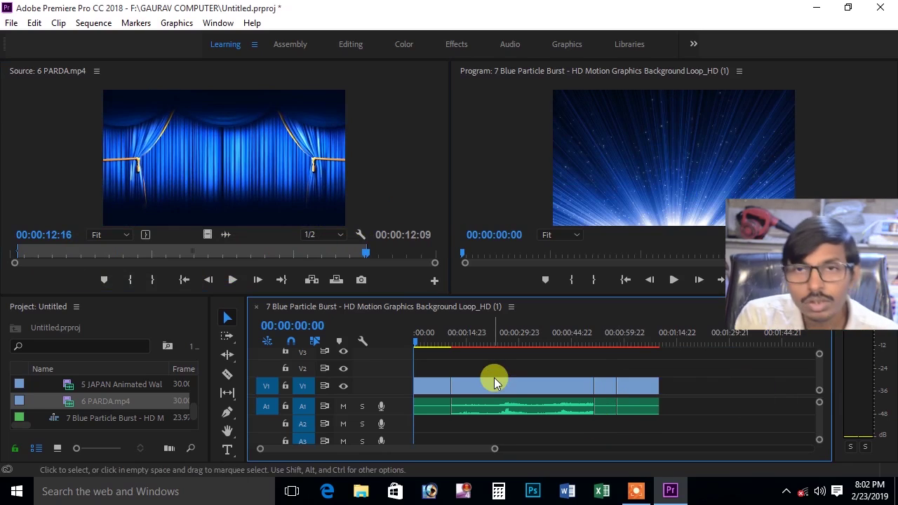
click(228, 320)
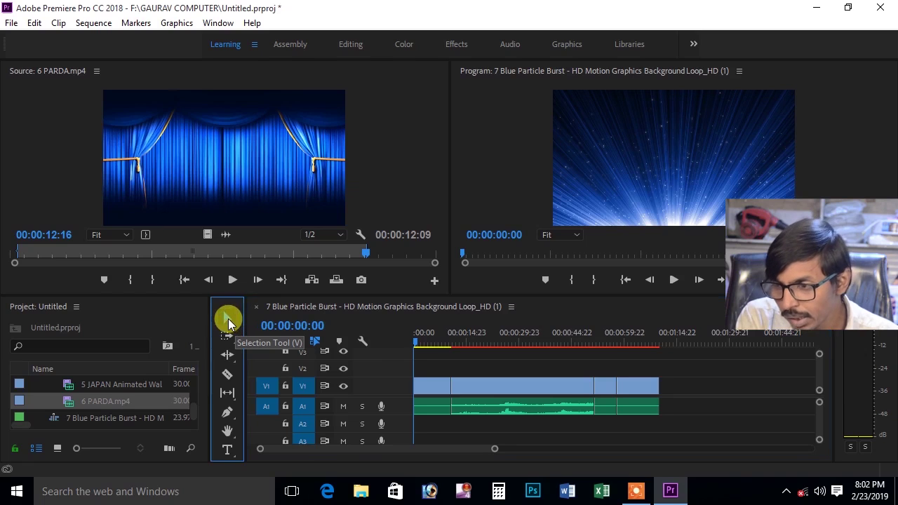
click(600, 380)
drag(600, 380, 721, 394)
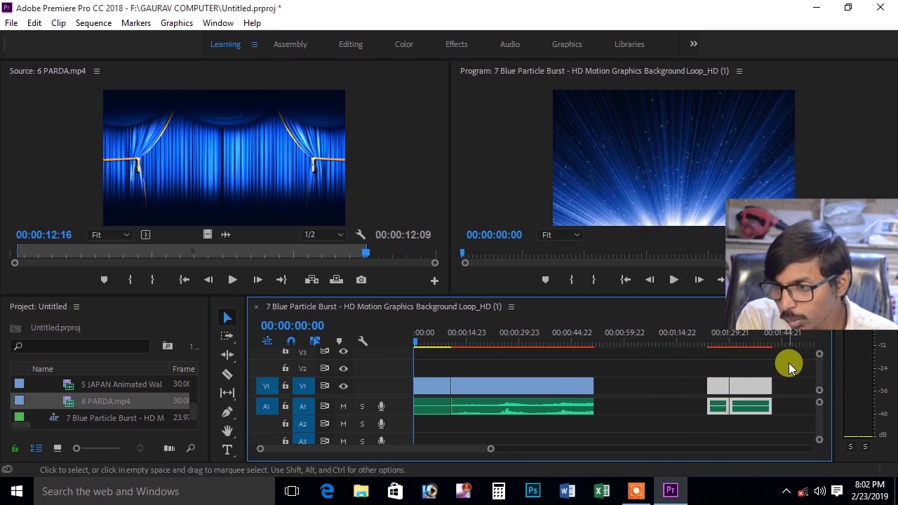
drag(786, 375, 691, 427)
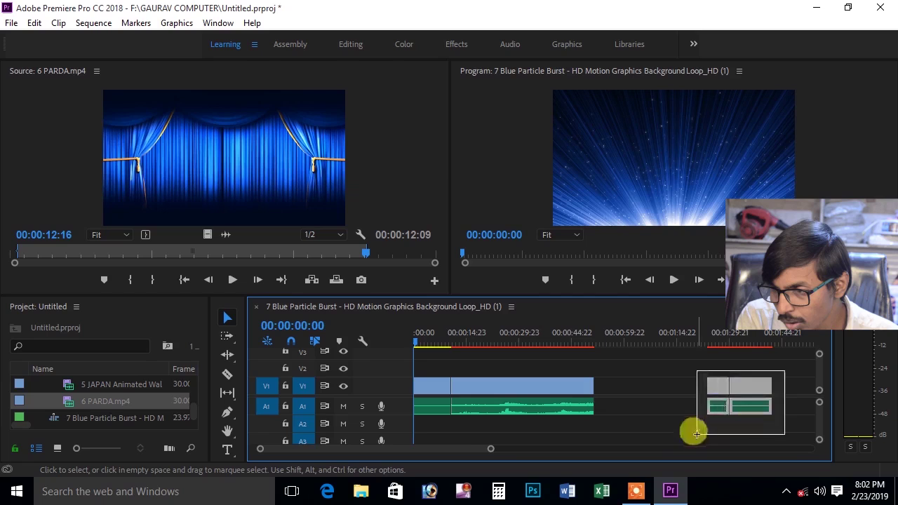
mouse_move(718, 386)
mouse_down()
mouse_move(645, 395)
mouse_move(609, 383)
mouse_up()
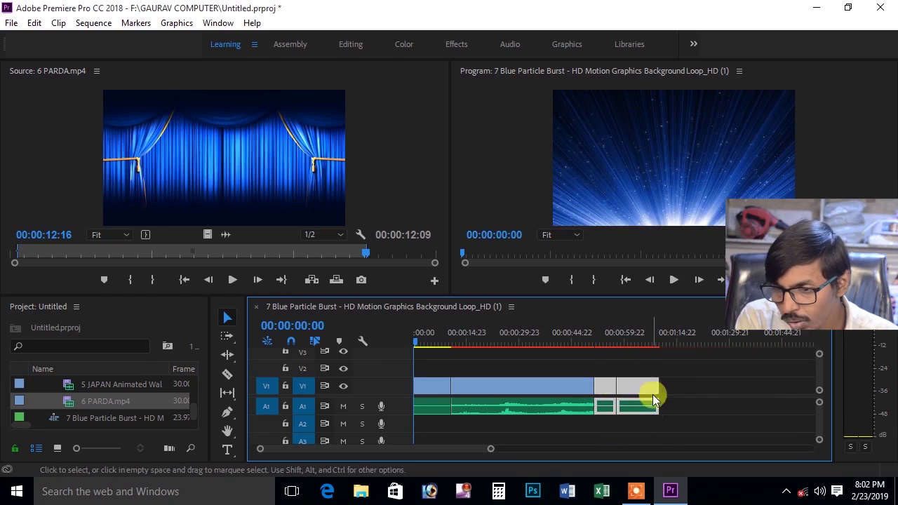
Delete the 5 JAPAN animated clip from the project and reload 1 Video Background HD for preview
click(197, 409)
key(Delete)
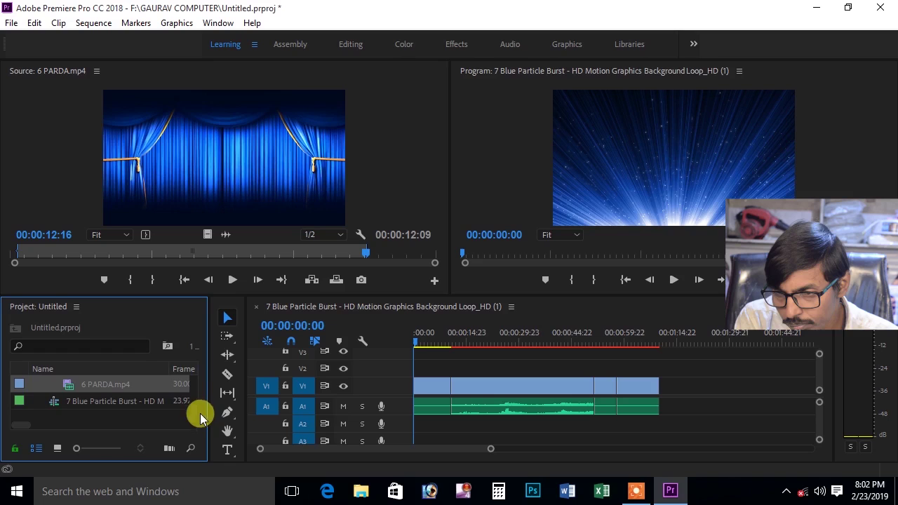
scroll(200, 414, up, 2)
double_click(127, 401)
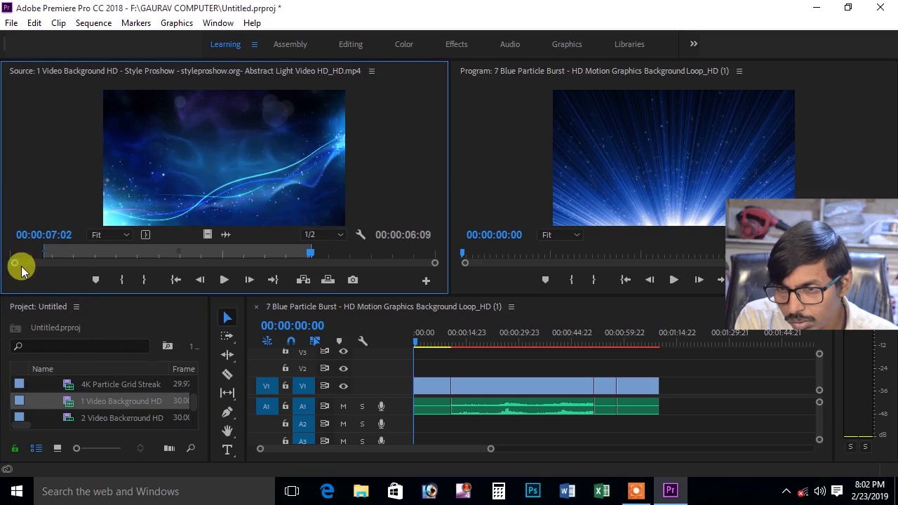
Move the In point of 1 Video Background HD to 00:00:01:00, giving a 6:03 range
drag(39, 252, 73, 252)
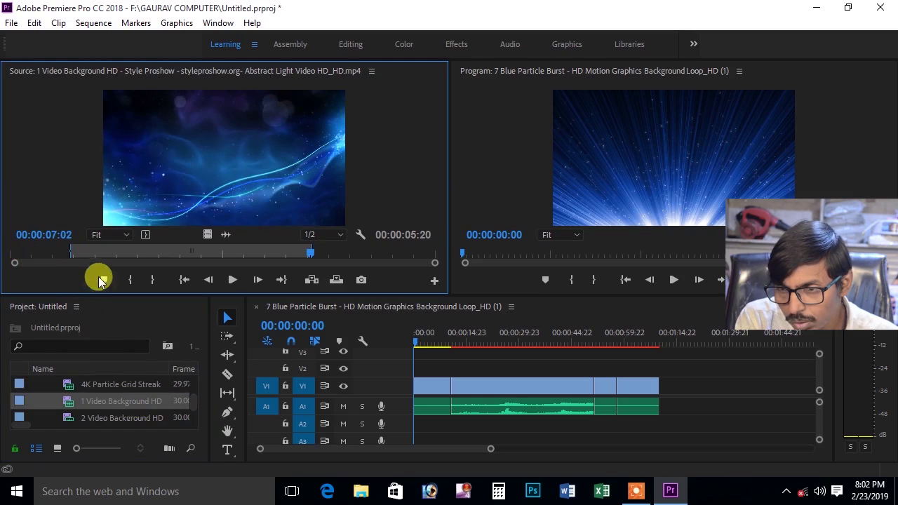
click(124, 280)
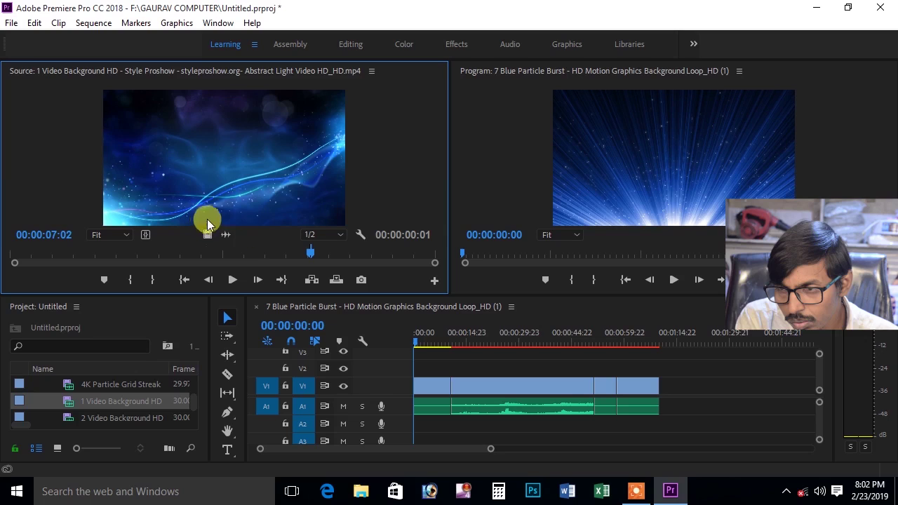
mouse_move(309, 253)
mouse_down()
mouse_move(14, 254)
mouse_move(253, 257)
mouse_up()
click(133, 280)
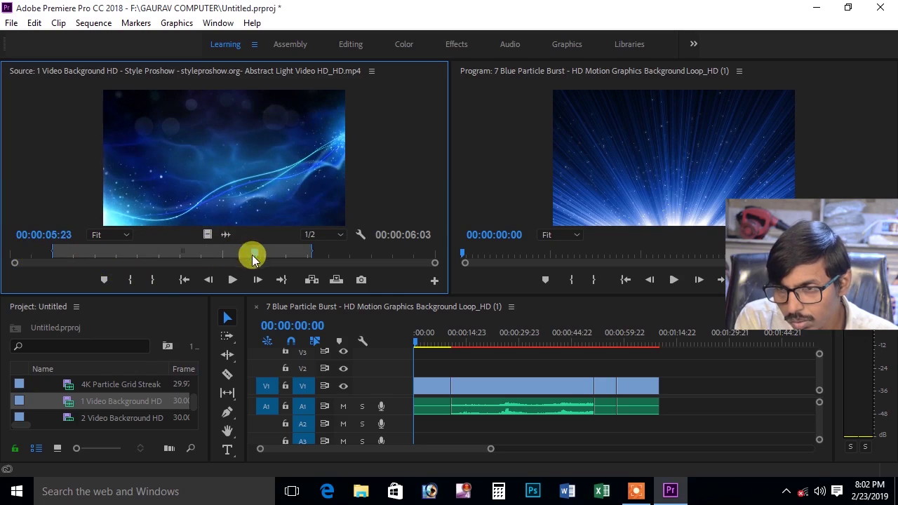
Set the Out point at 00:00:05:23 and drop the 4:24 section on V2 at 00:00:59:22
click(151, 279)
drag(166, 144, 544, 365)
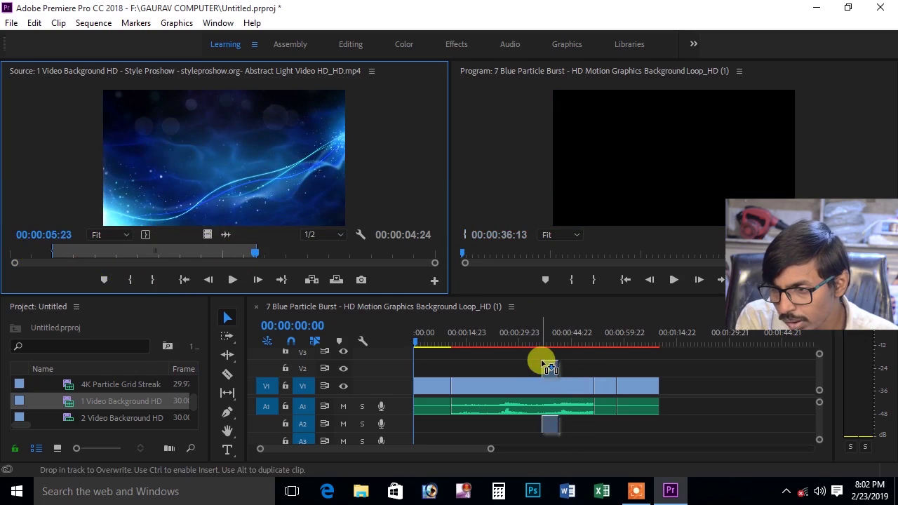
drag(547, 365, 625, 370)
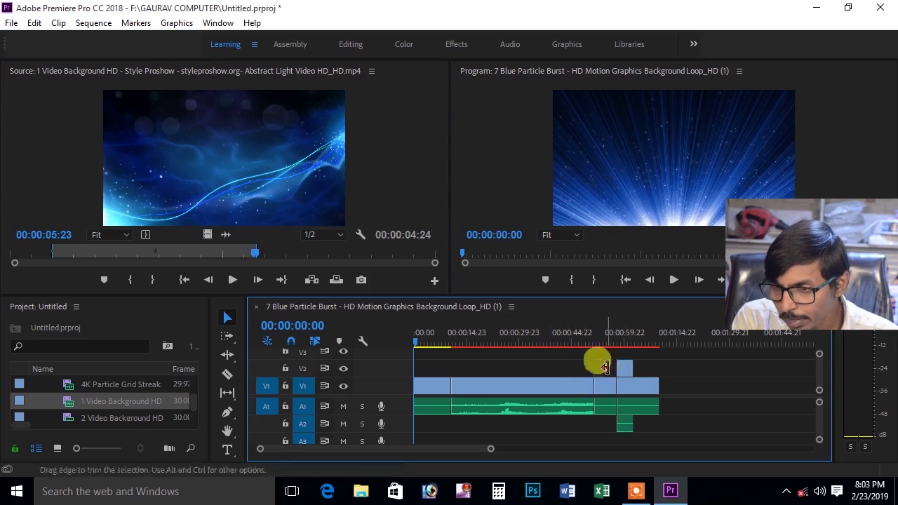
Undo an accidental move of the clips around 00:00:59:22 and make the A1 audio track taller
click(227, 317)
mouse_move(613, 353)
mouse_down()
mouse_move(638, 393)
mouse_move(677, 391)
mouse_up()
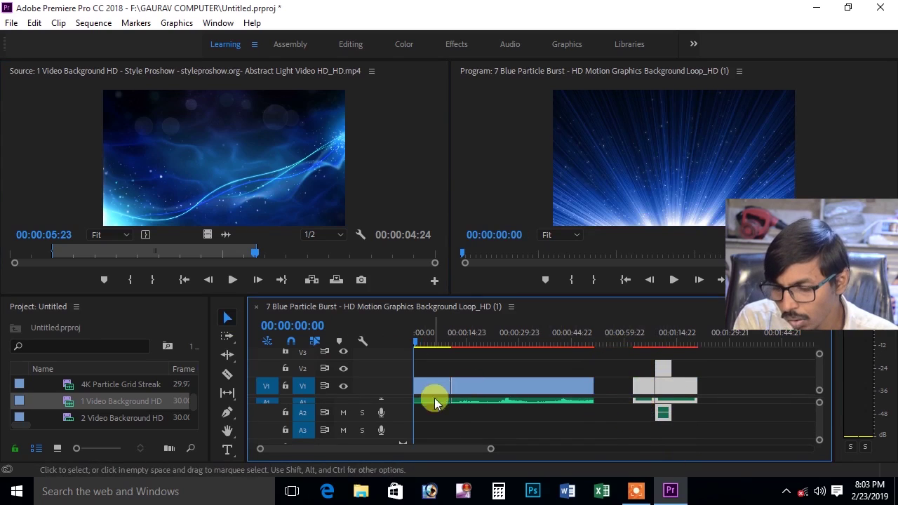
key(ctrl+z)
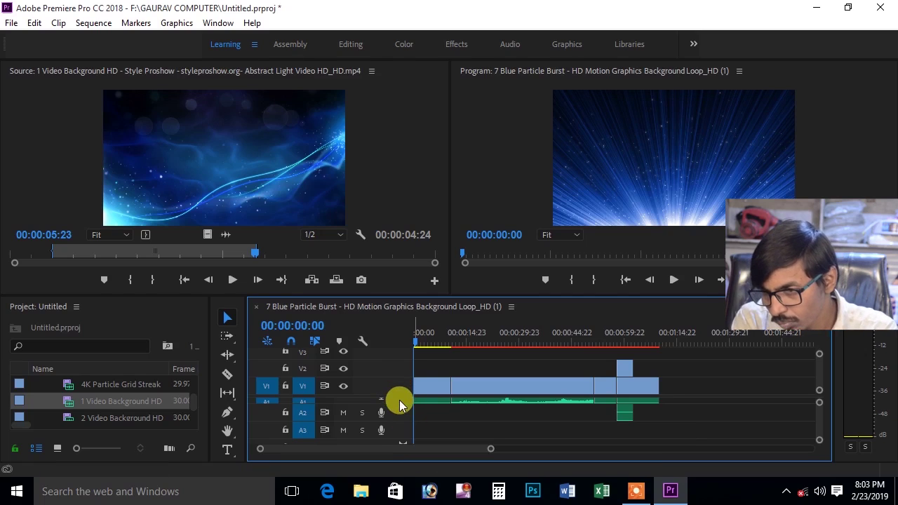
double_click(400, 400)
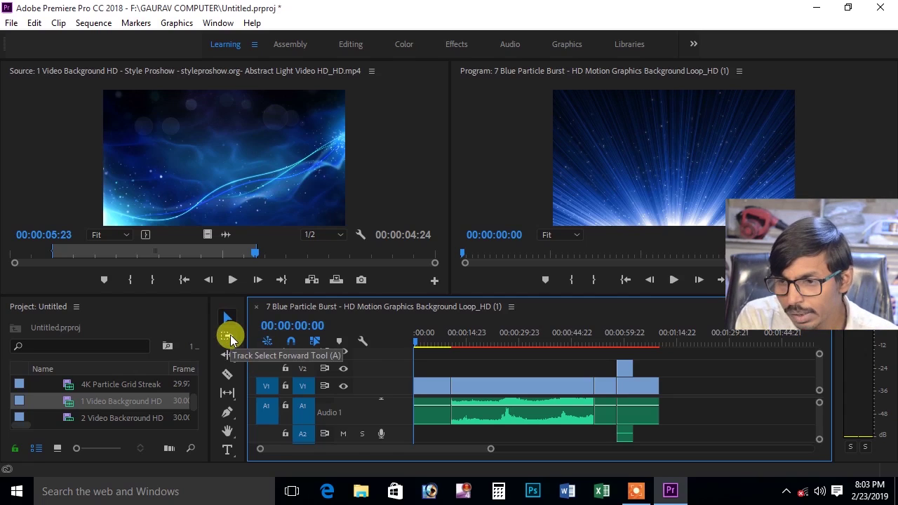
Push the clips after the background clip right with Track Select Forward, then return them to their original positions
click(227, 336)
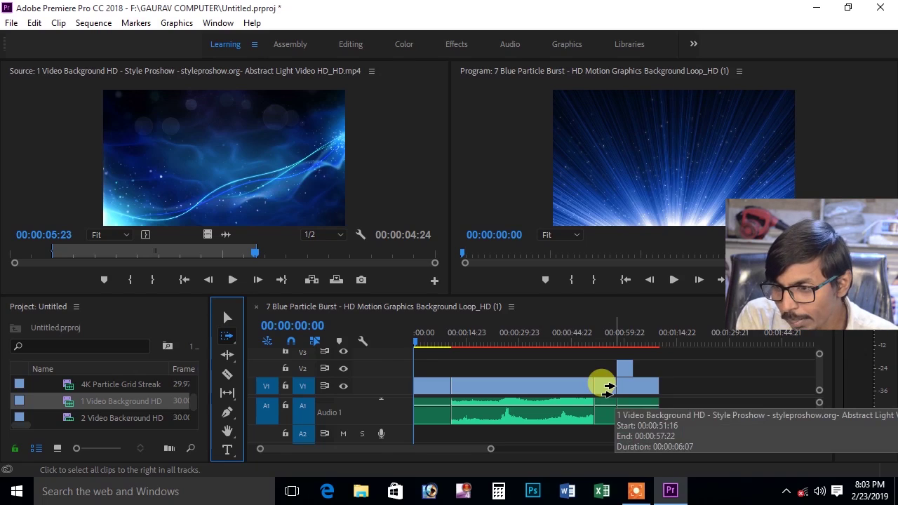
click(608, 388)
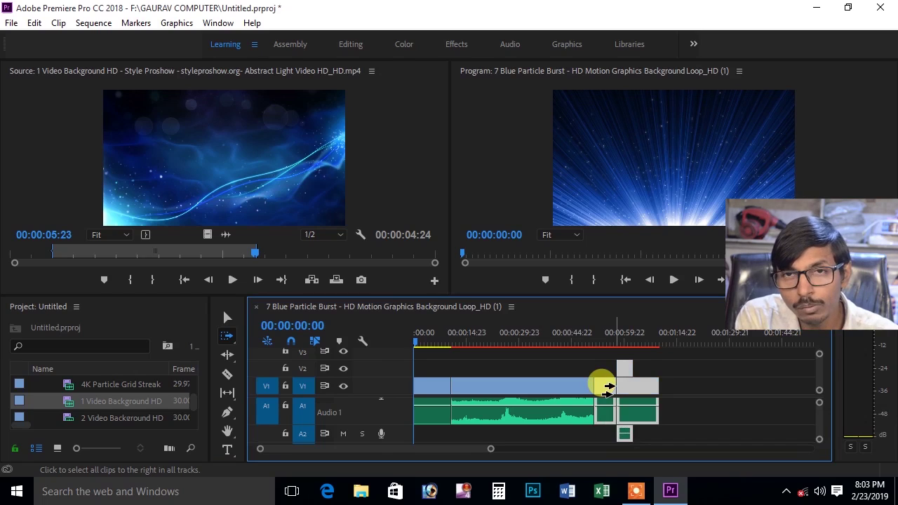
drag(607, 388, 699, 382)
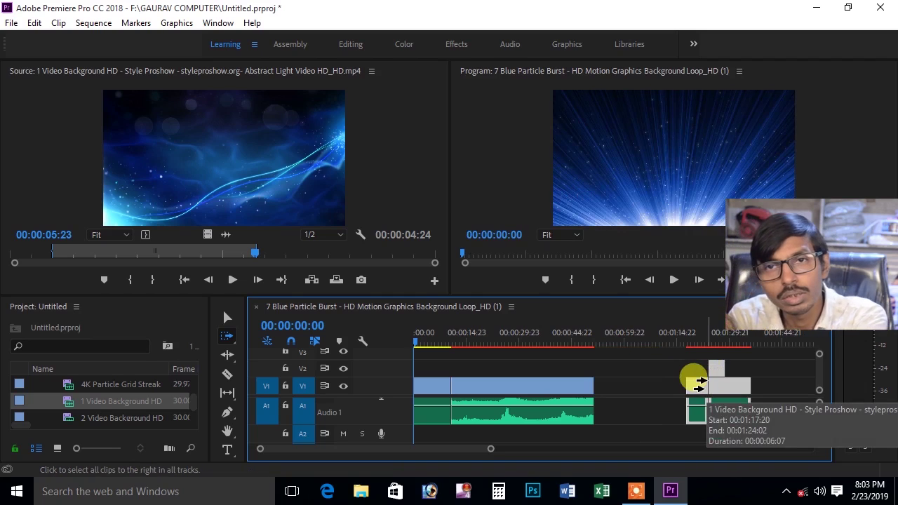
drag(700, 382, 612, 386)
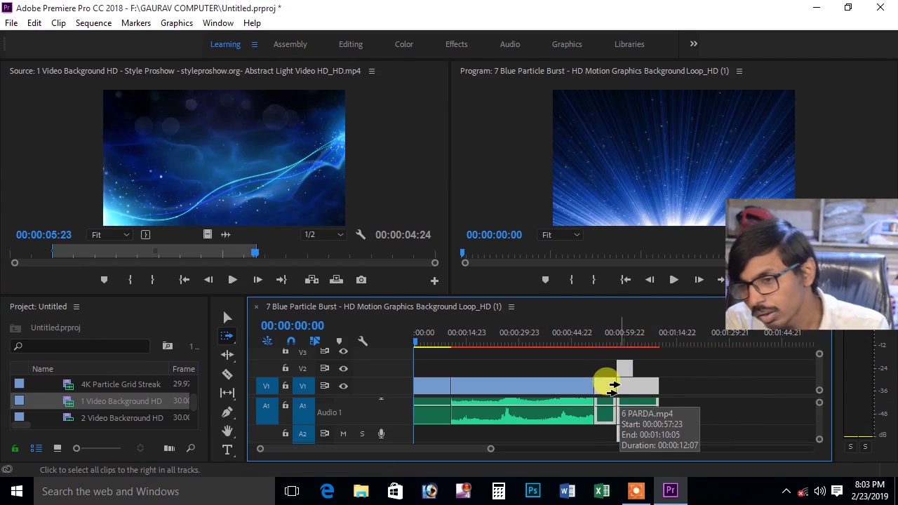
mouse_move(612, 385)
mouse_down()
mouse_move(686, 386)
mouse_move(621, 390)
mouse_up()
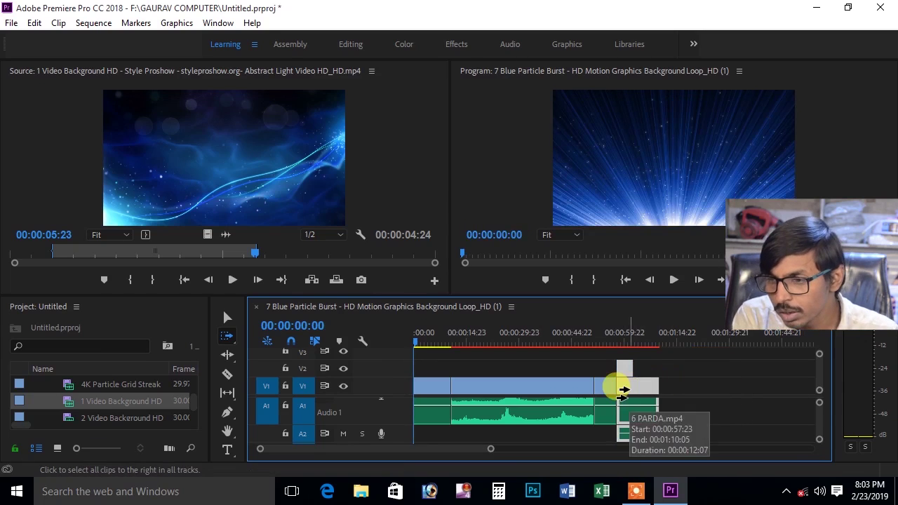
drag(521, 383, 603, 388)
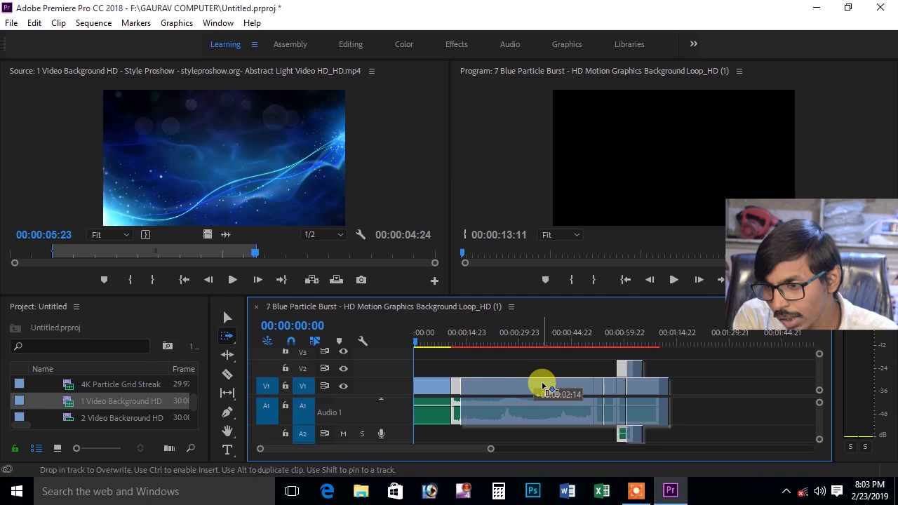
drag(603, 388, 526, 382)
Select a group of timeline clips, toggle the last move with undo/redo, and expand the A1 track
click(227, 317)
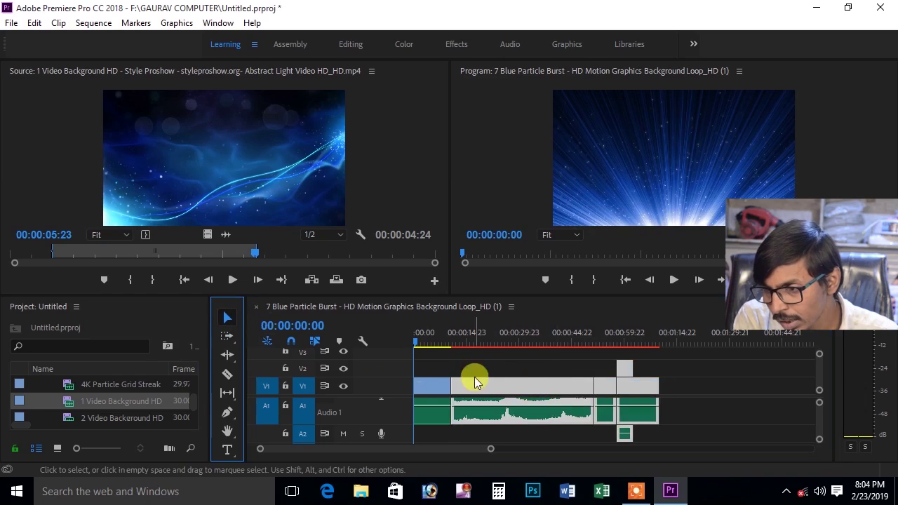
drag(541, 360, 706, 461)
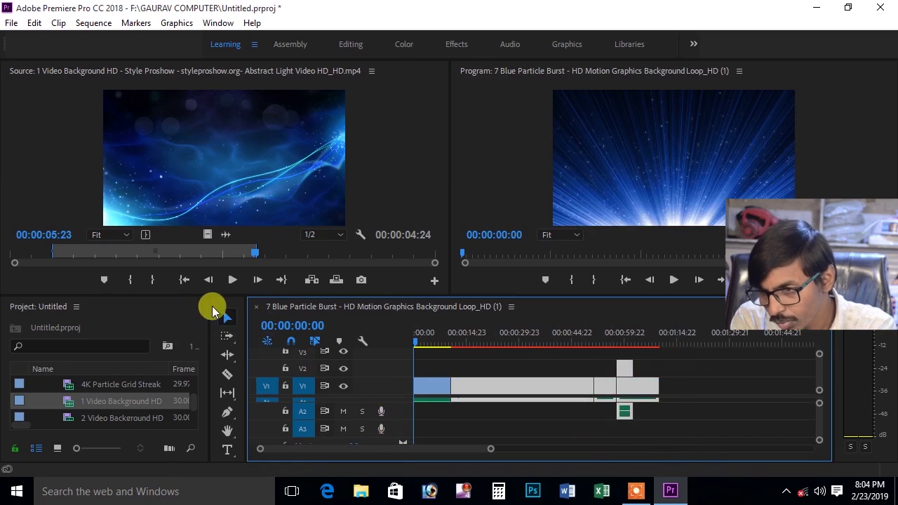
key(ctrl+z)
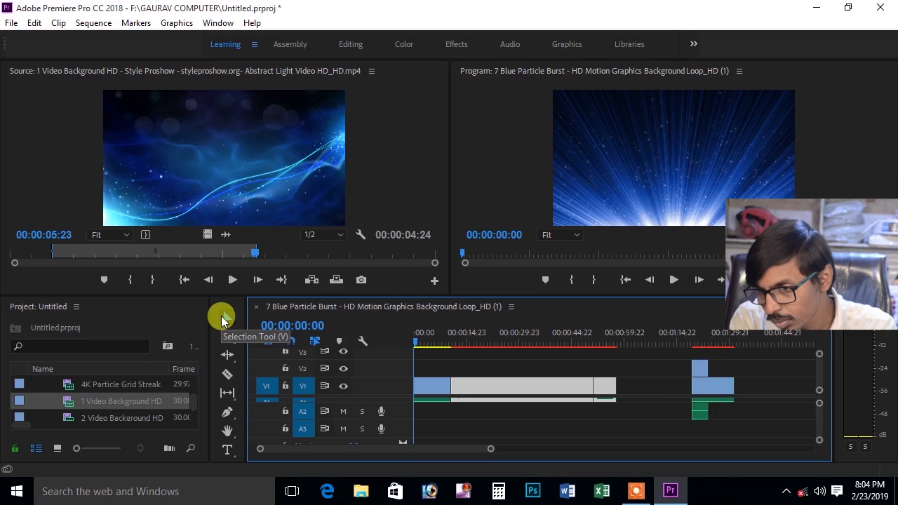
key(ctrl+shift+z)
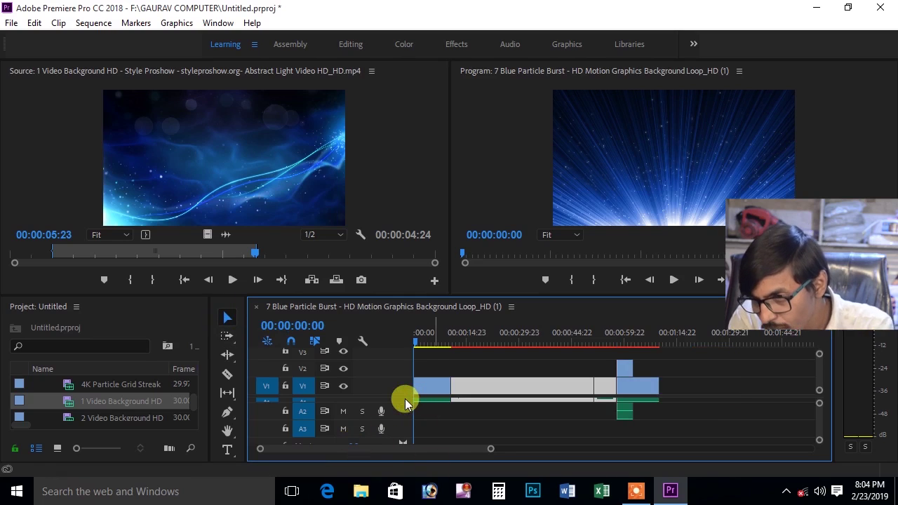
double_click(405, 398)
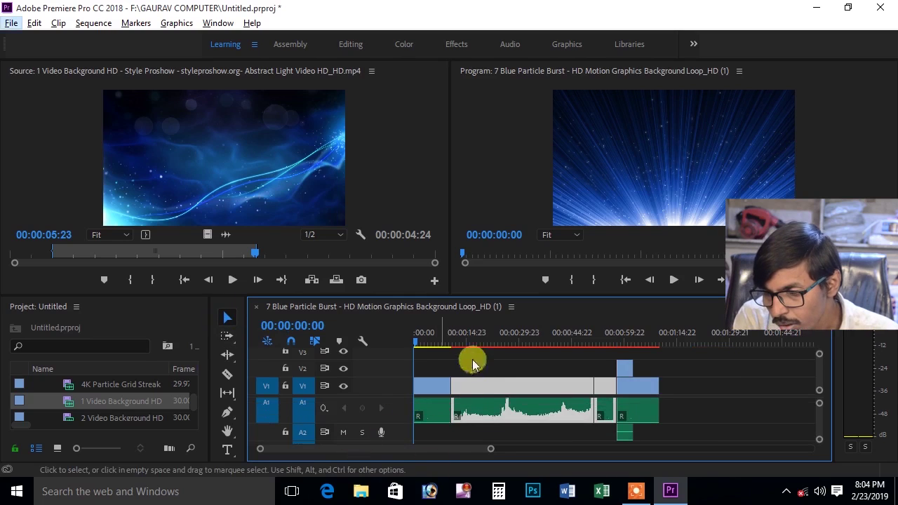
Try another forward push of the later clips, undo it, and drag V1 taller to show thumbnails
mouse_move(490, 364)
mouse_down()
mouse_move(677, 397)
mouse_move(674, 421)
mouse_up()
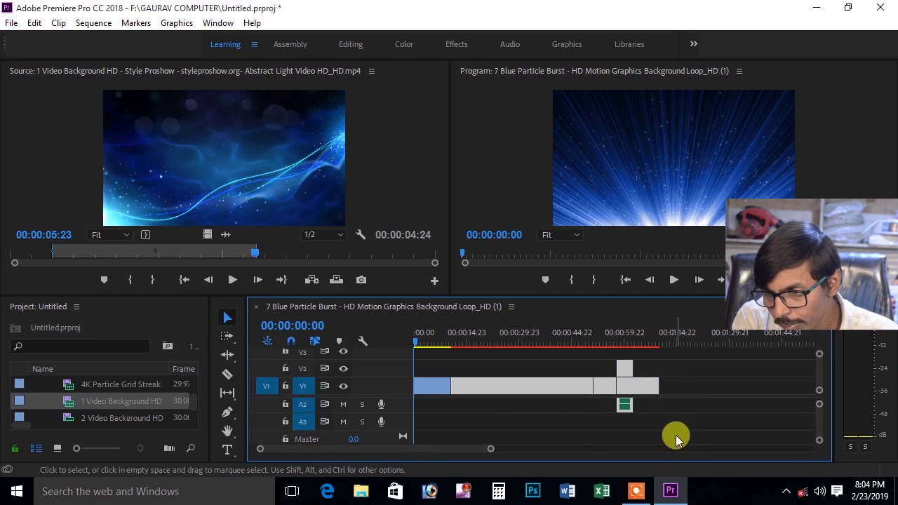
click(229, 336)
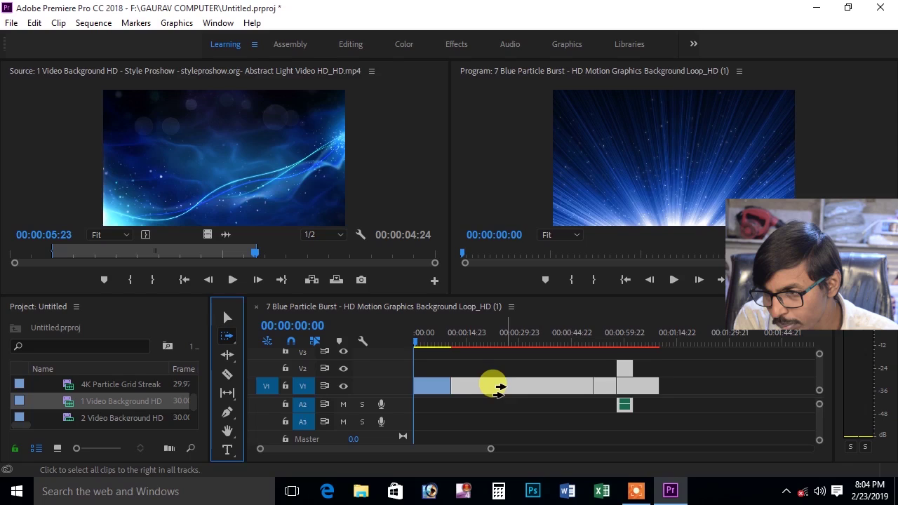
mouse_move(491, 385)
mouse_down()
mouse_move(565, 390)
mouse_move(557, 386)
mouse_up()
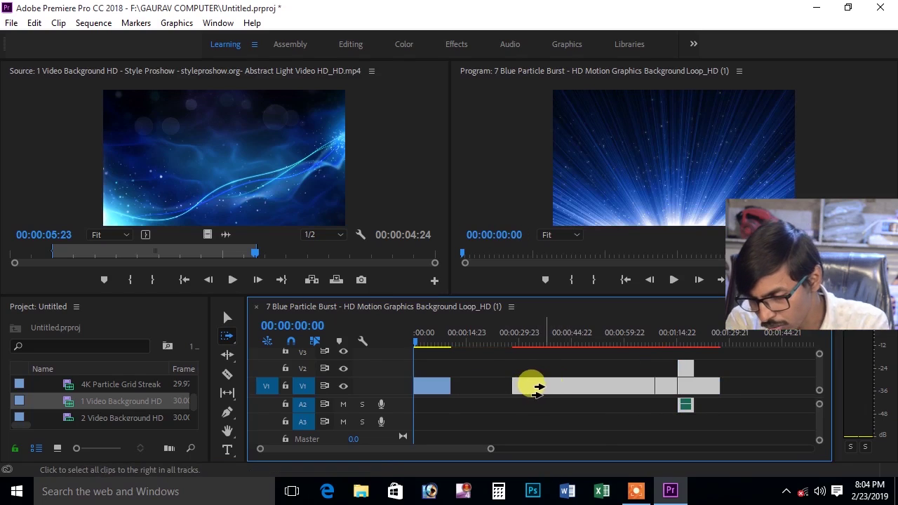
key(ctrl+z)
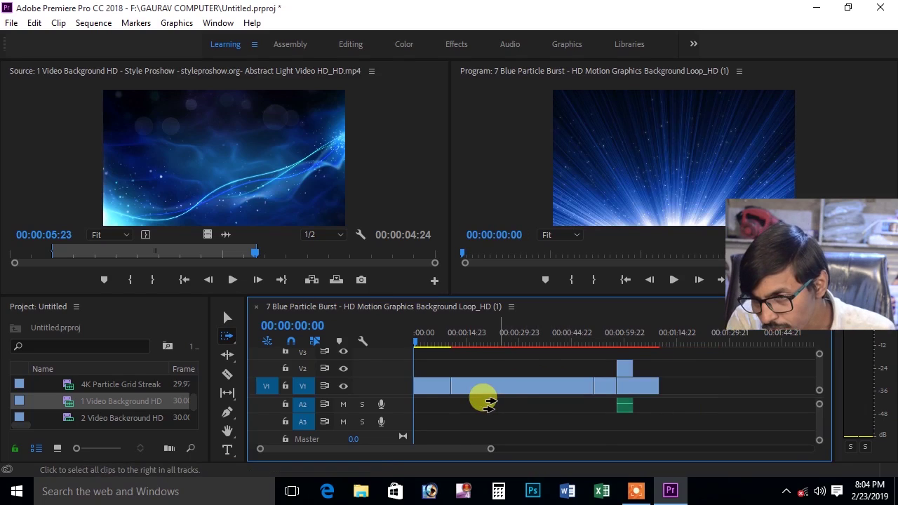
drag(398, 397, 397, 412)
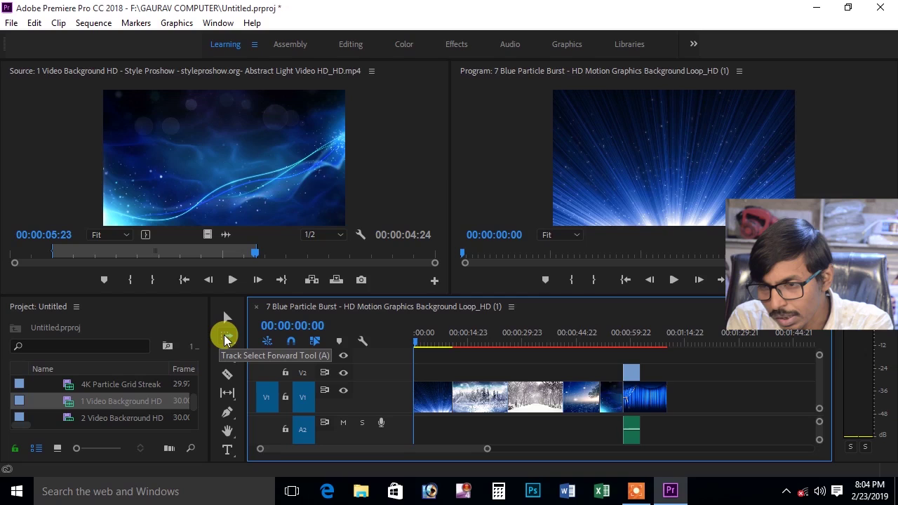
click(226, 340)
click(291, 341)
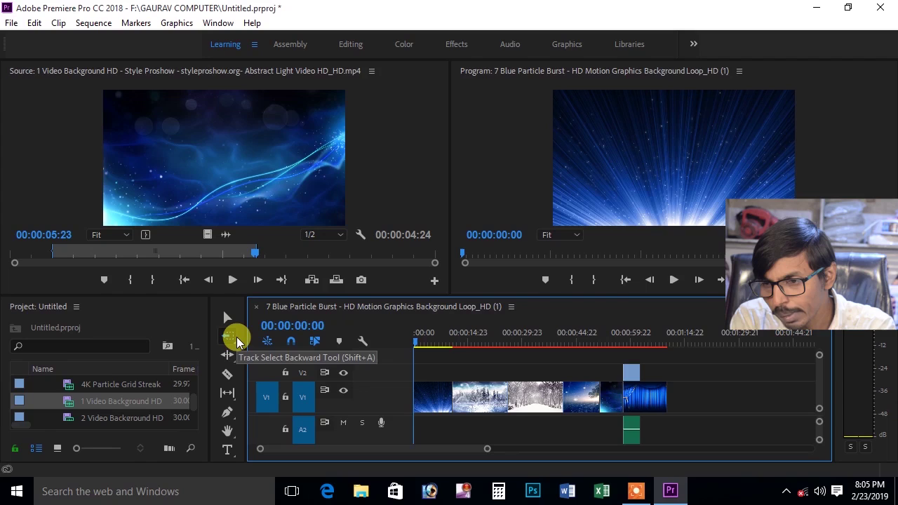
key(a)
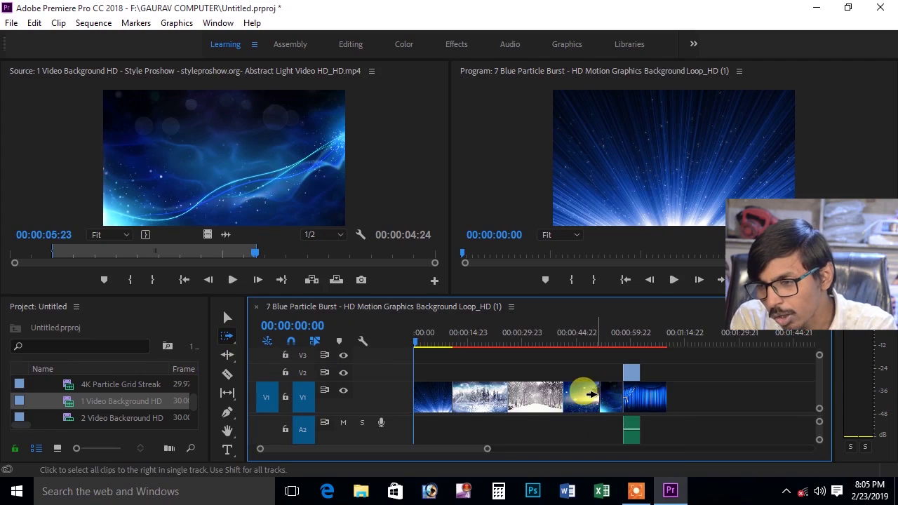
drag(592, 395, 621, 395)
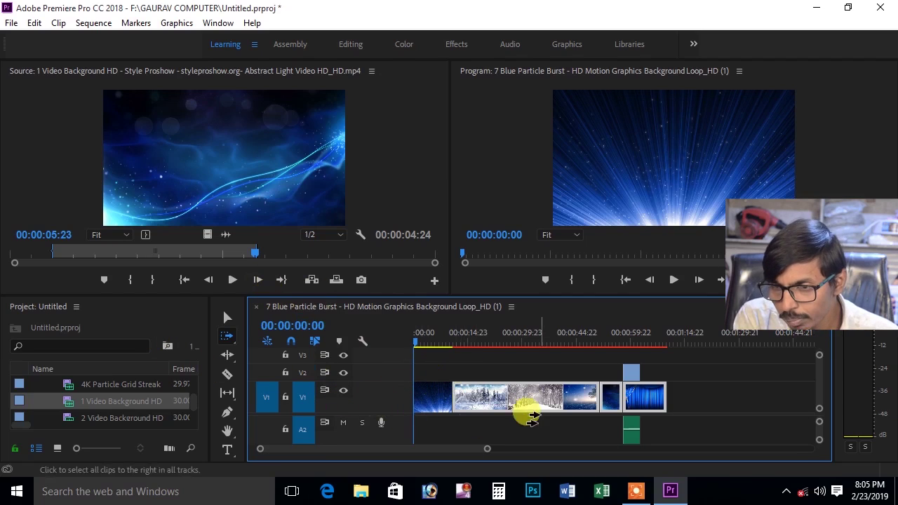
click(226, 317)
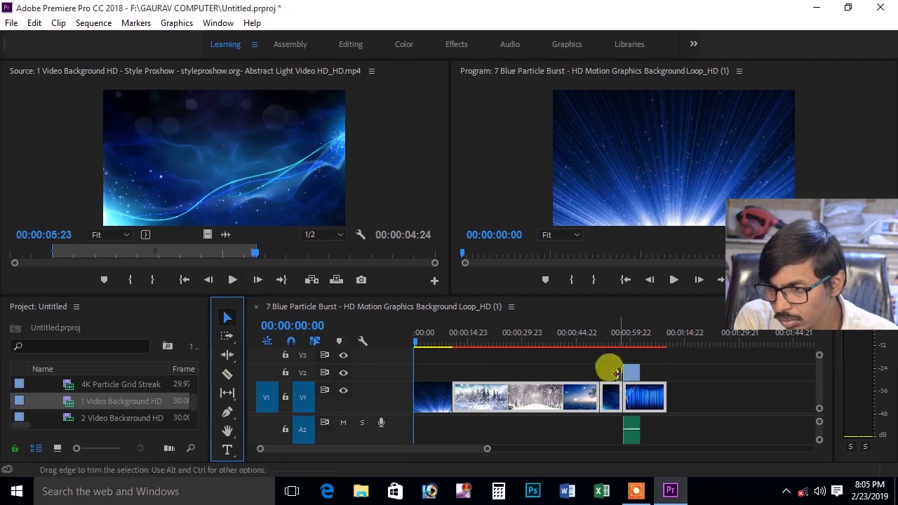
click(677, 365)
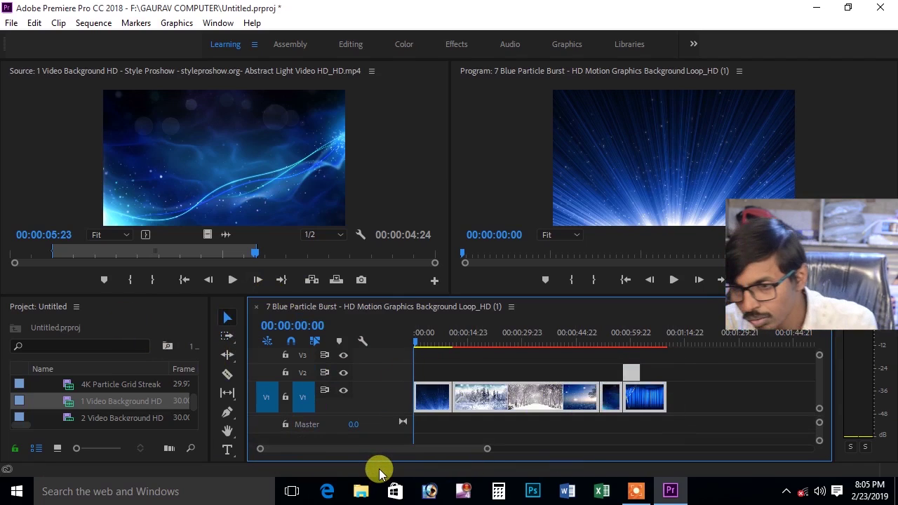
Delete all clips from the sequence and reset the workspace to the saved Learning layout
key(Delete)
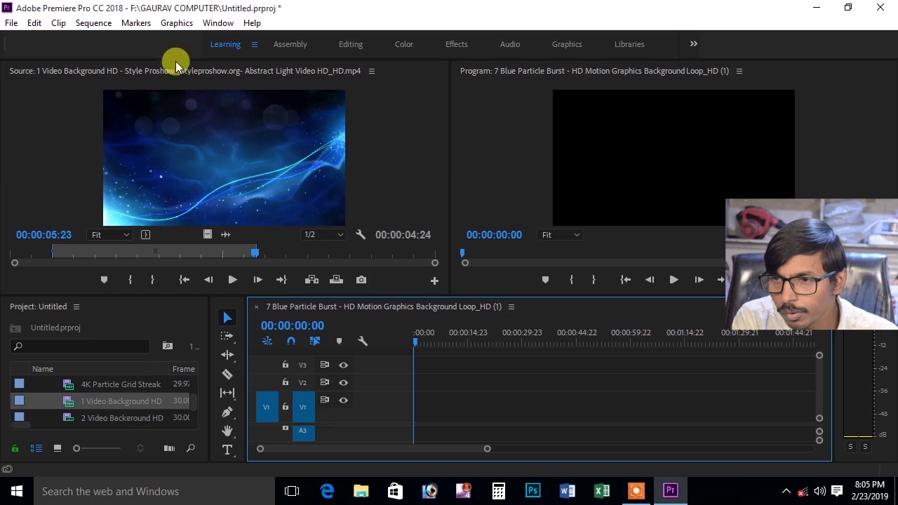
click(218, 23)
mouse_move(274, 34)
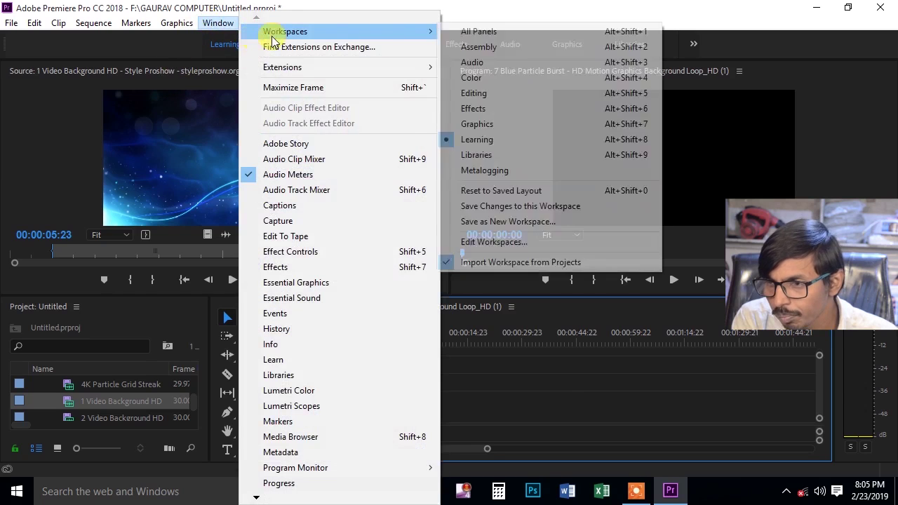
click(467, 190)
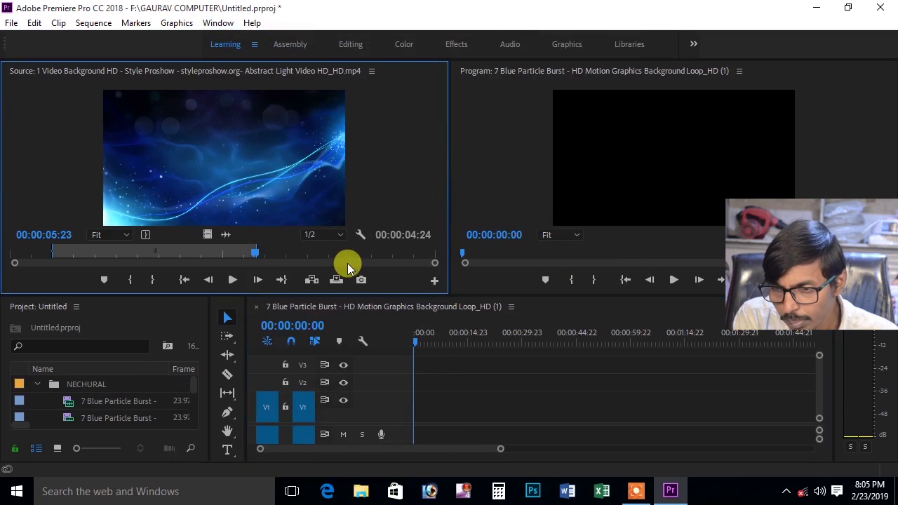
Place three Blue Particle Burst clips back-to-back on V1 and enlarge the timeline panel
drag(90, 401, 416, 398)
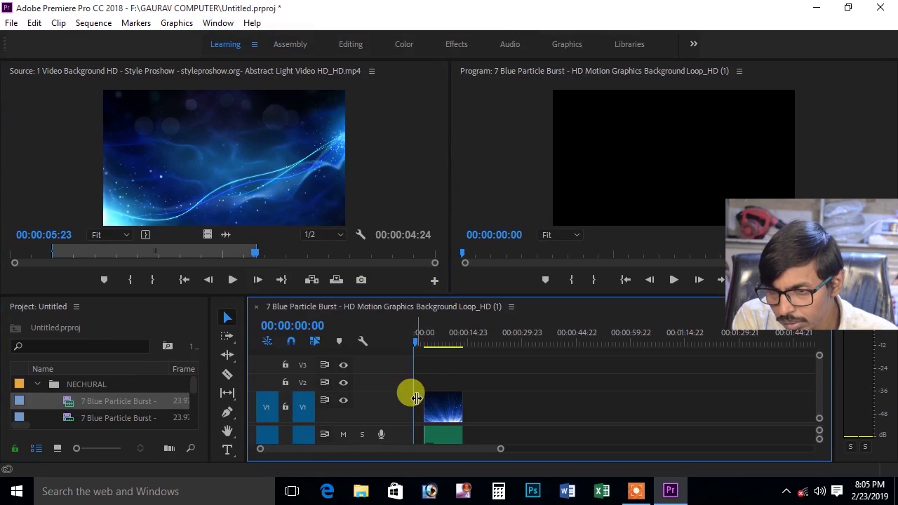
drag(94, 418, 470, 417)
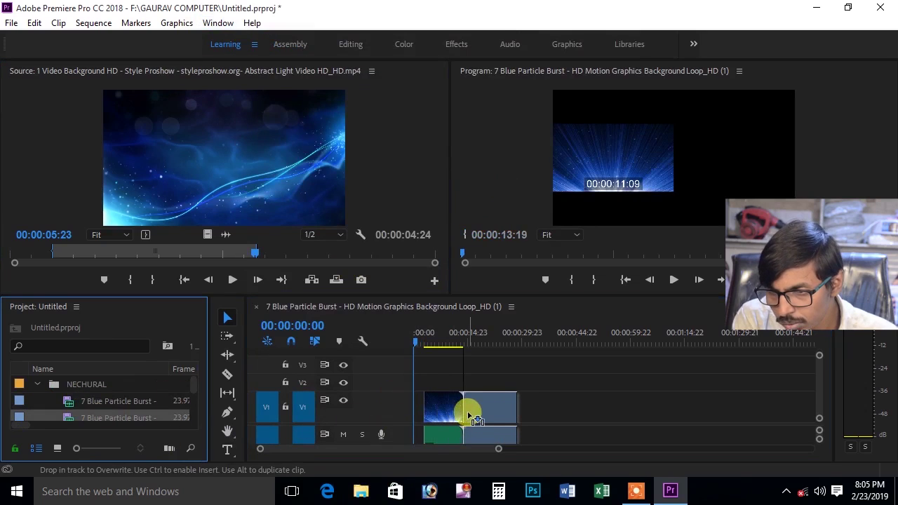
mouse_move(112, 401)
mouse_down()
mouse_move(539, 402)
mouse_move(518, 401)
mouse_up()
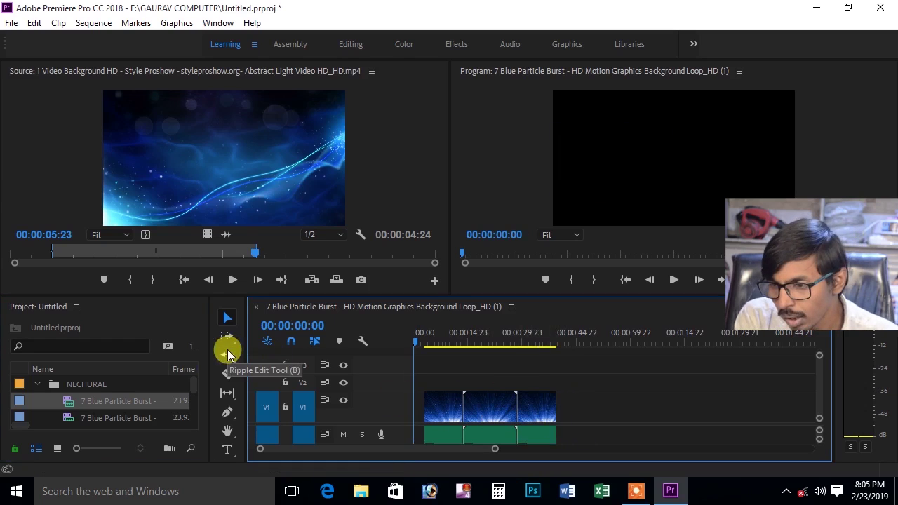
scroll(455, 386, down, 2)
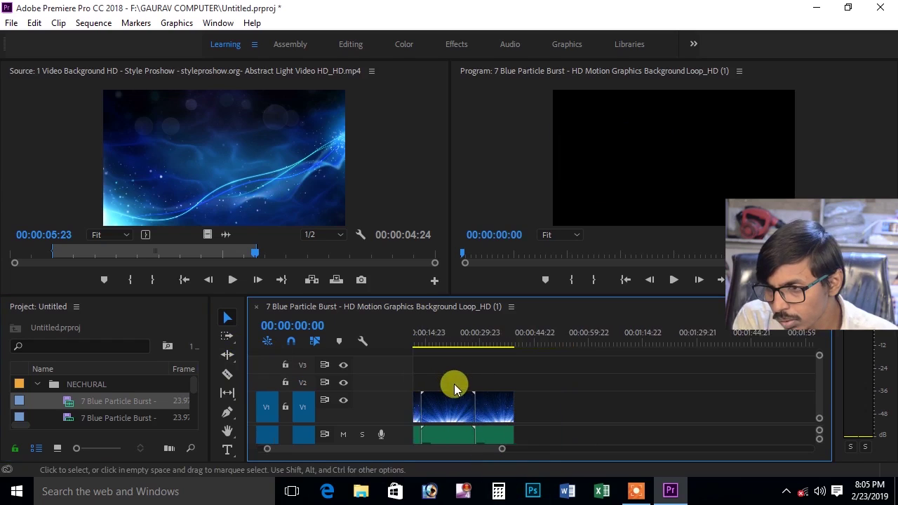
scroll(455, 390, up, 1)
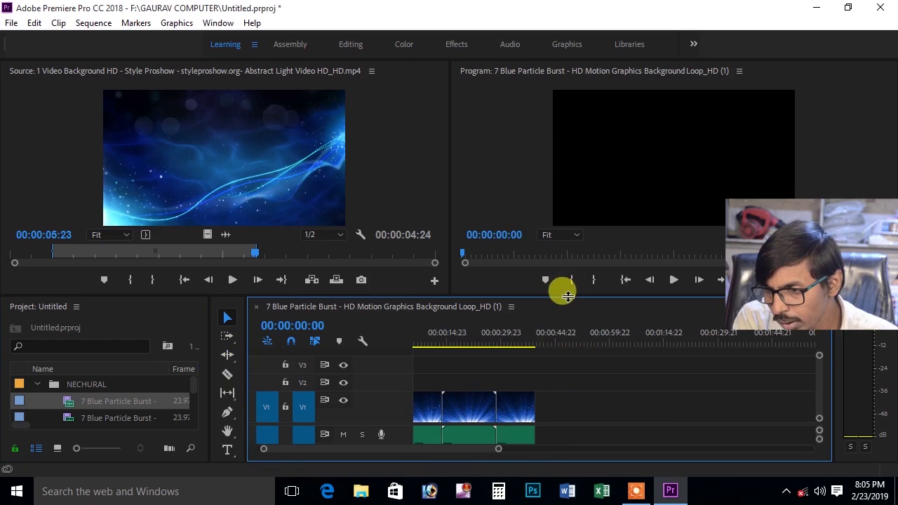
drag(567, 294, 543, 214)
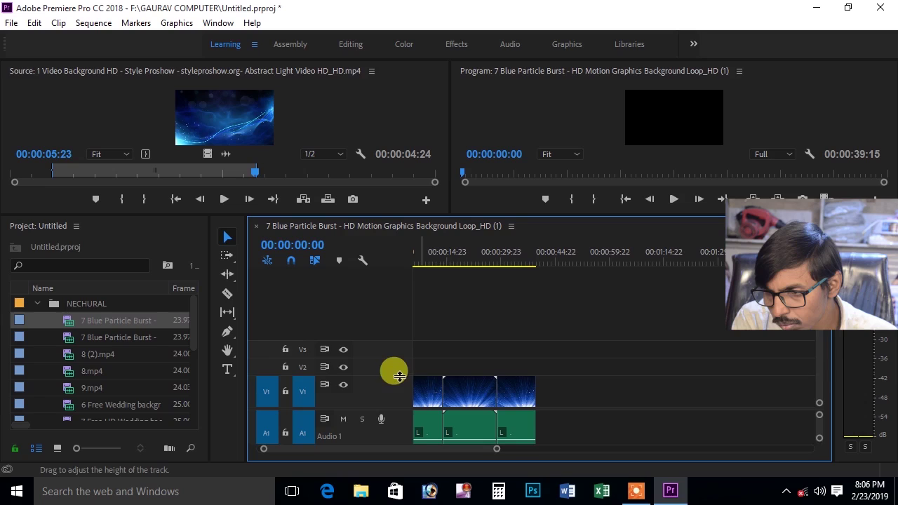
Enlarge V1 and Audio 1 to show L and R channels, trim the first clip, and undo a gap-closing move
drag(395, 375, 394, 345)
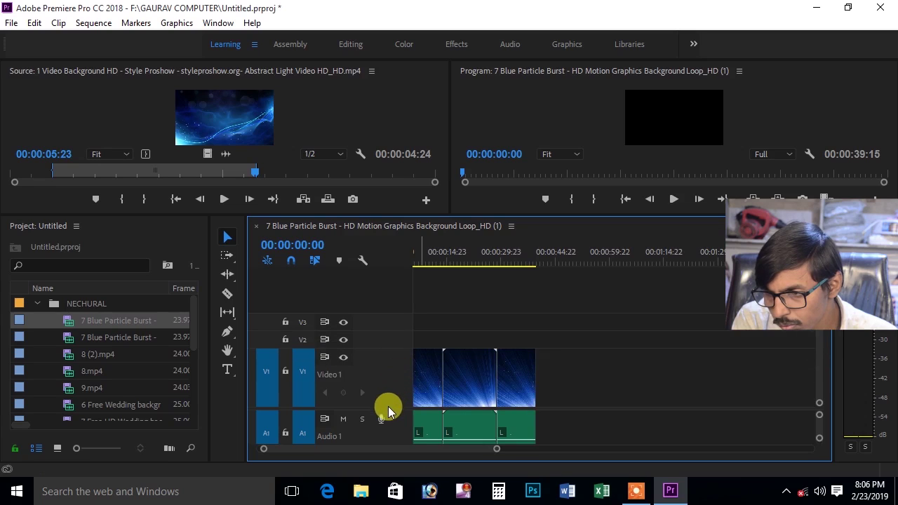
drag(388, 408, 384, 370)
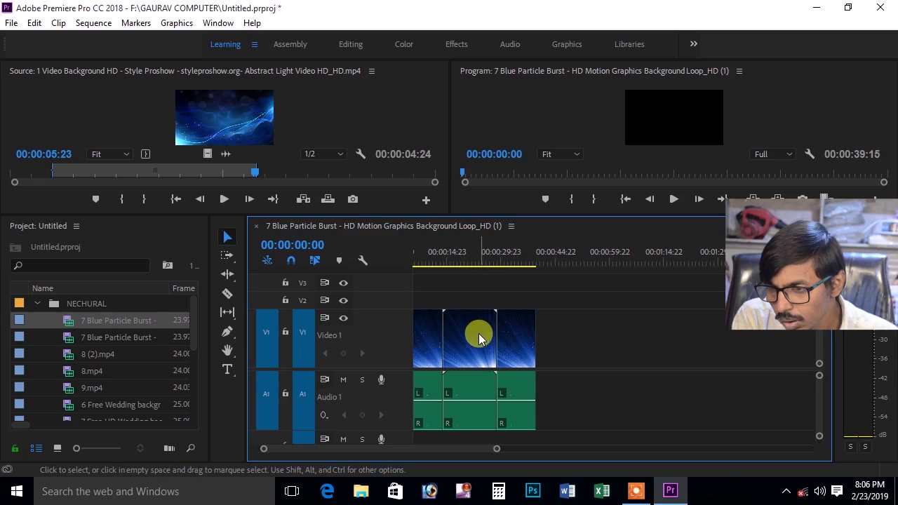
drag(438, 334, 430, 342)
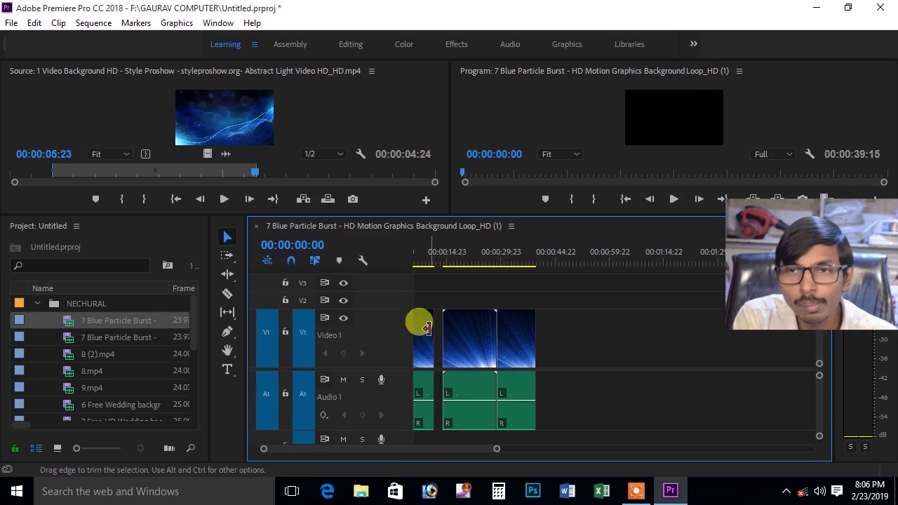
click(227, 235)
drag(573, 313, 442, 434)
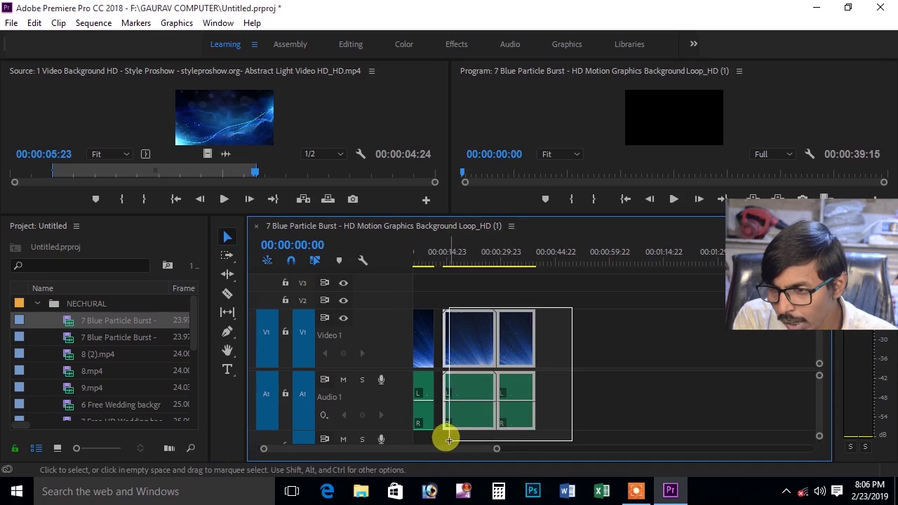
drag(456, 345, 448, 358)
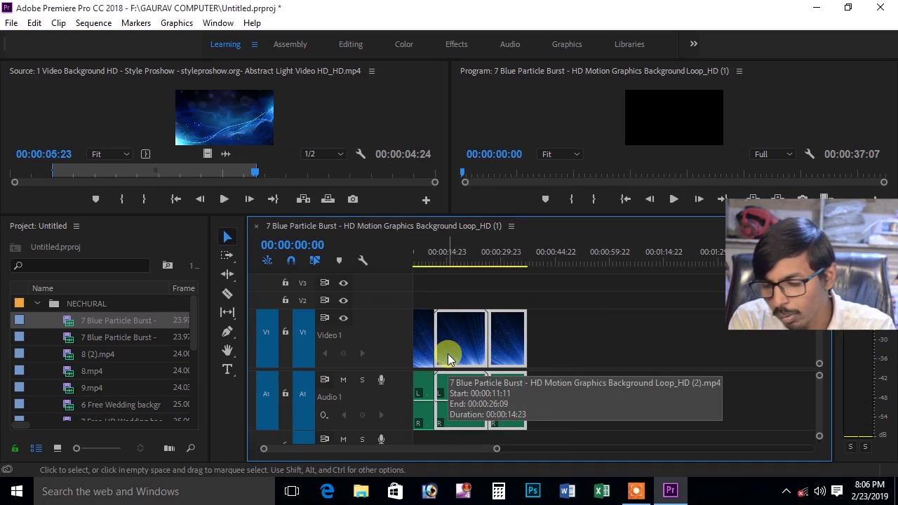
key(ctrl+z)
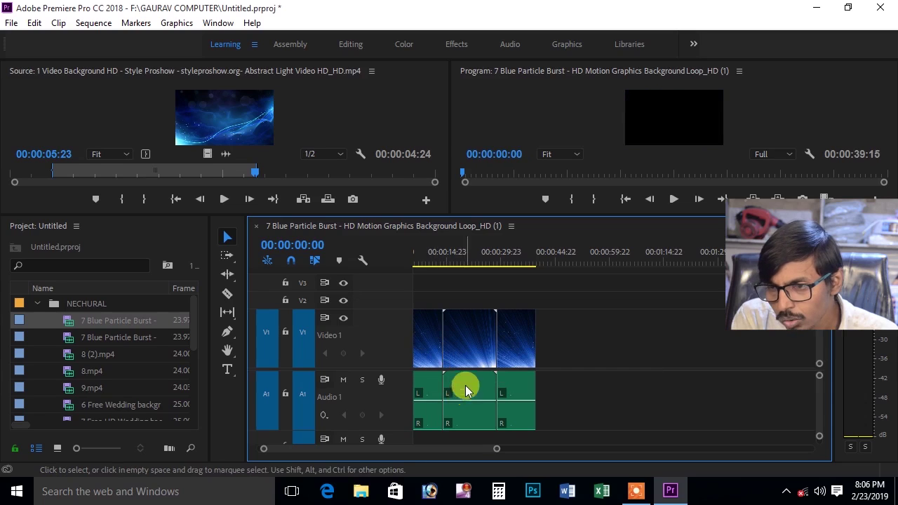
Ripple-trim the first Blue Particle Burst clip shorter, then roll the cut between the first two clips
click(227, 276)
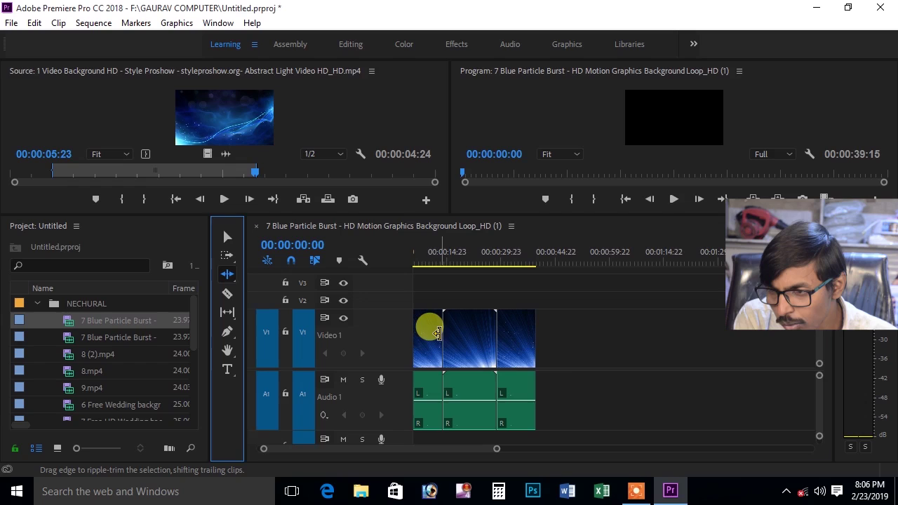
drag(438, 334, 421, 337)
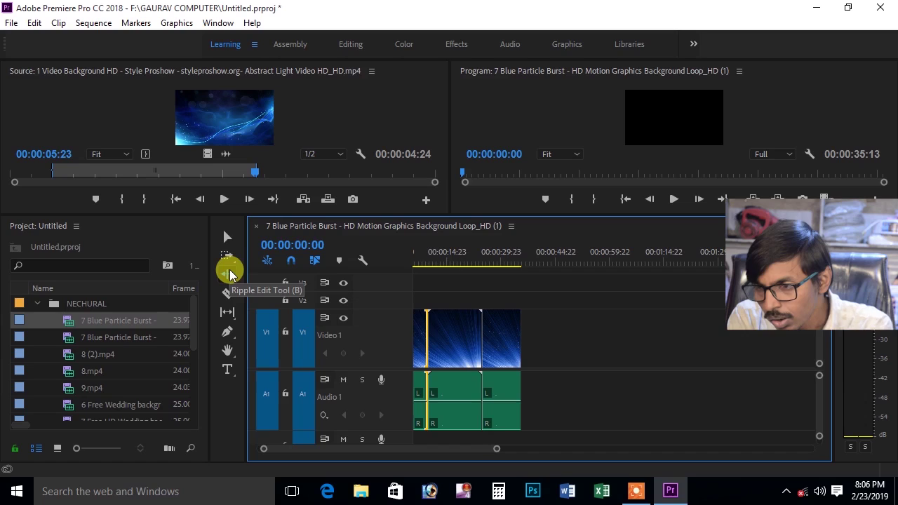
key(n)
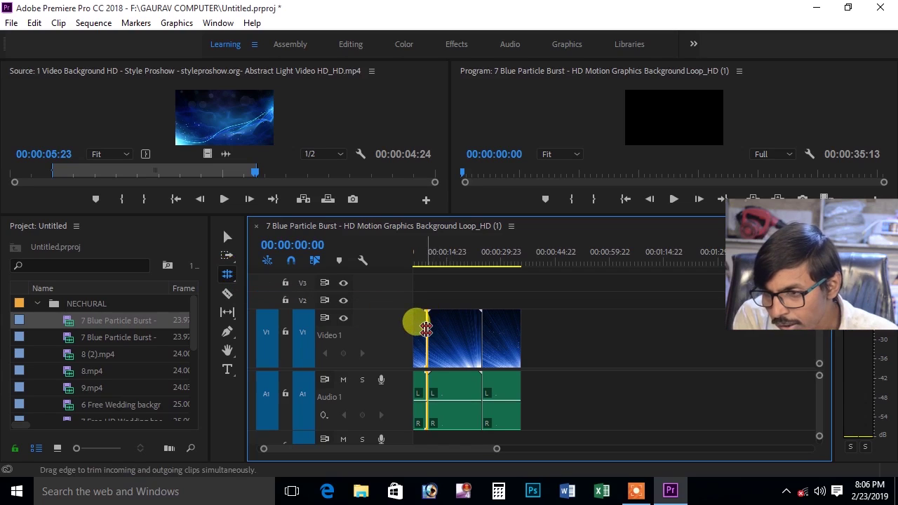
mouse_move(426, 328)
mouse_down()
mouse_move(453, 328)
mouse_move(442, 330)
mouse_up()
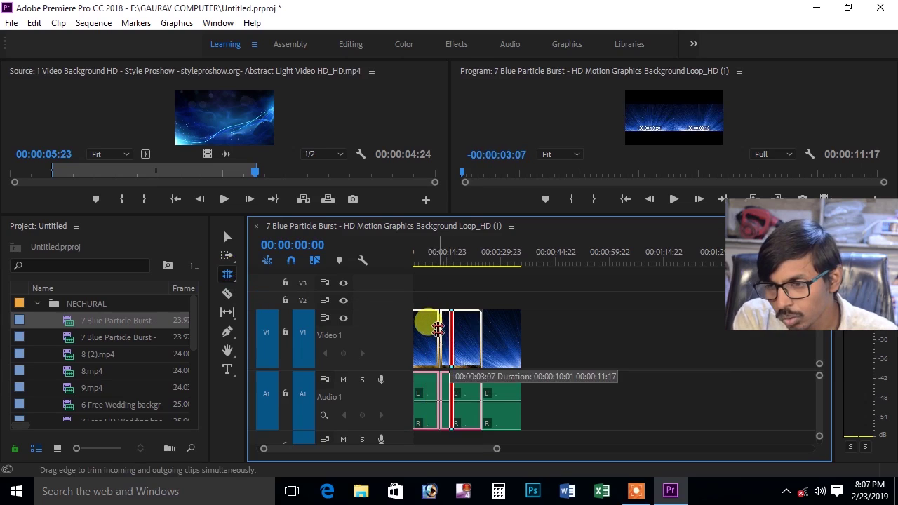
click(227, 237)
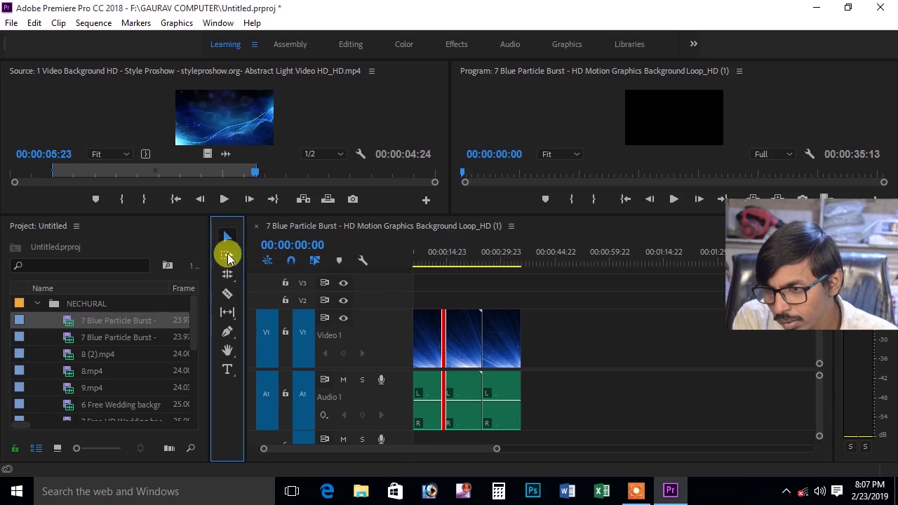
Trim the last particle clip's edge, then slide it left against the second clip, undoing a stray move
click(517, 337)
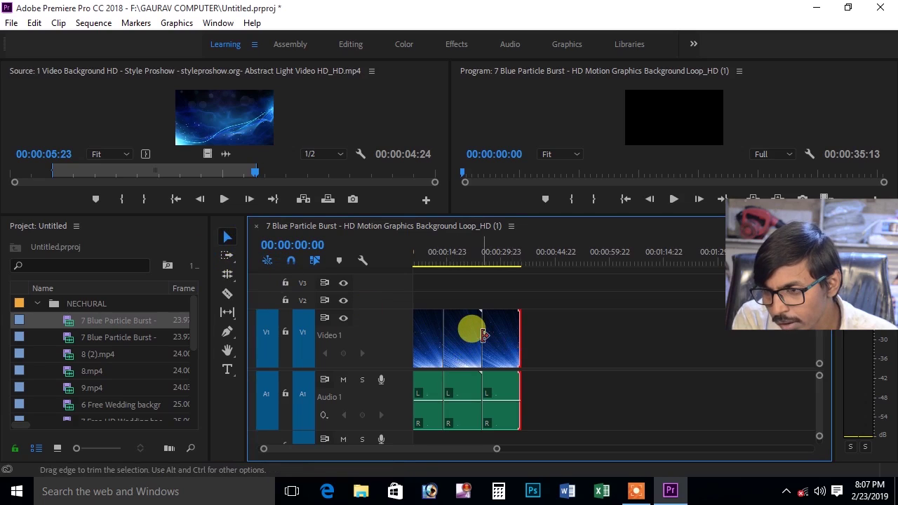
drag(483, 335, 498, 335)
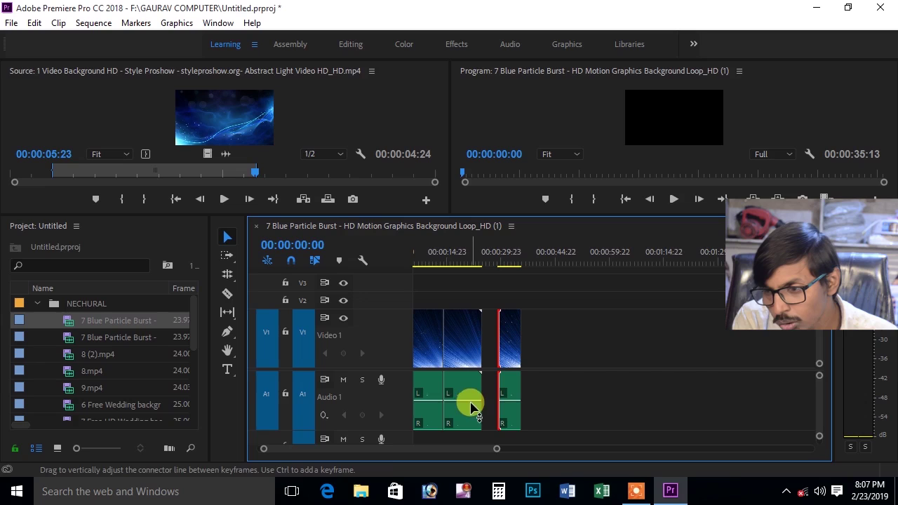
click(460, 347)
scroll(477, 442, down, 1)
drag(469, 344, 481, 342)
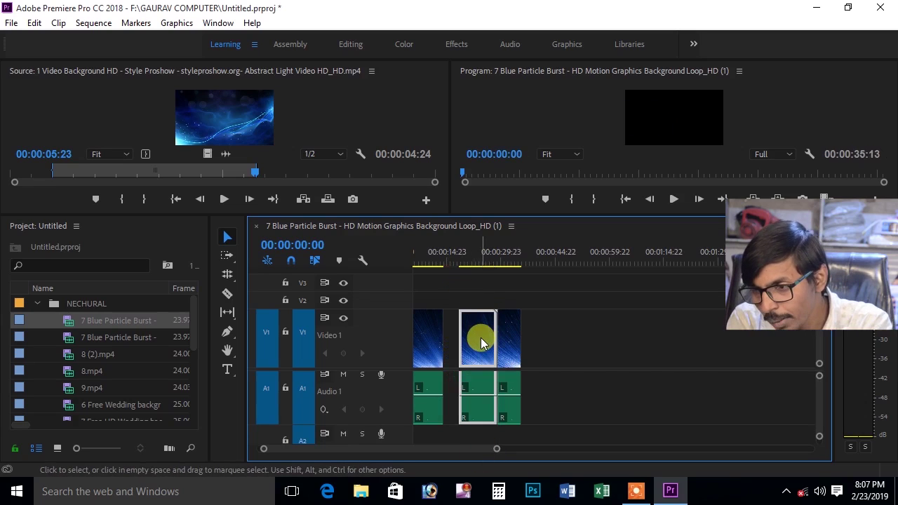
key(ctrl+z)
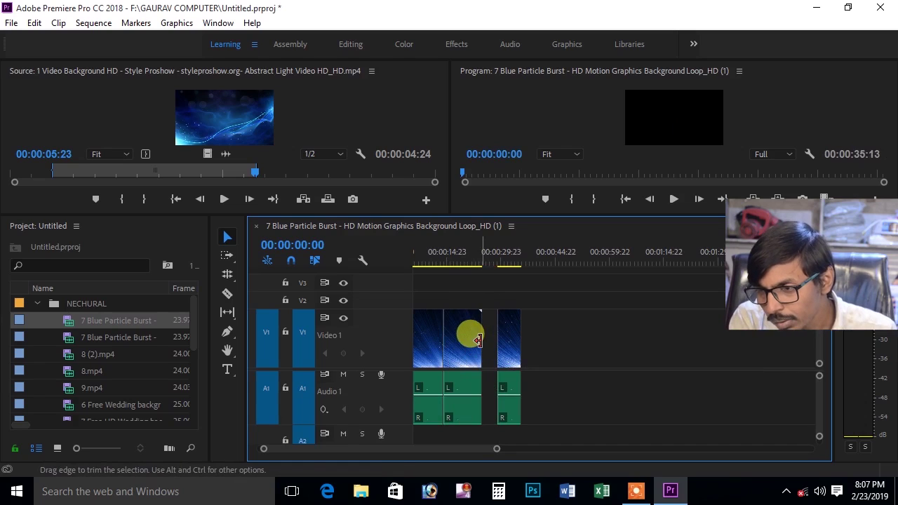
click(516, 393)
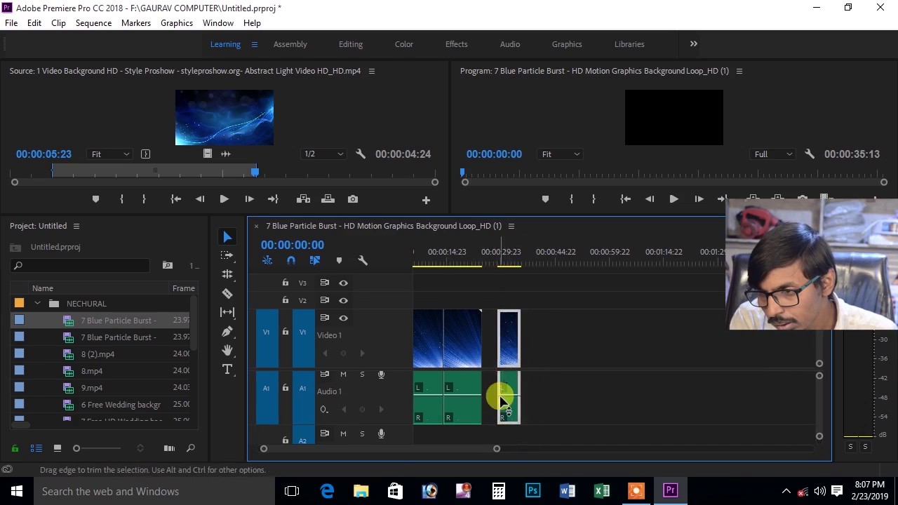
drag(509, 337, 494, 342)
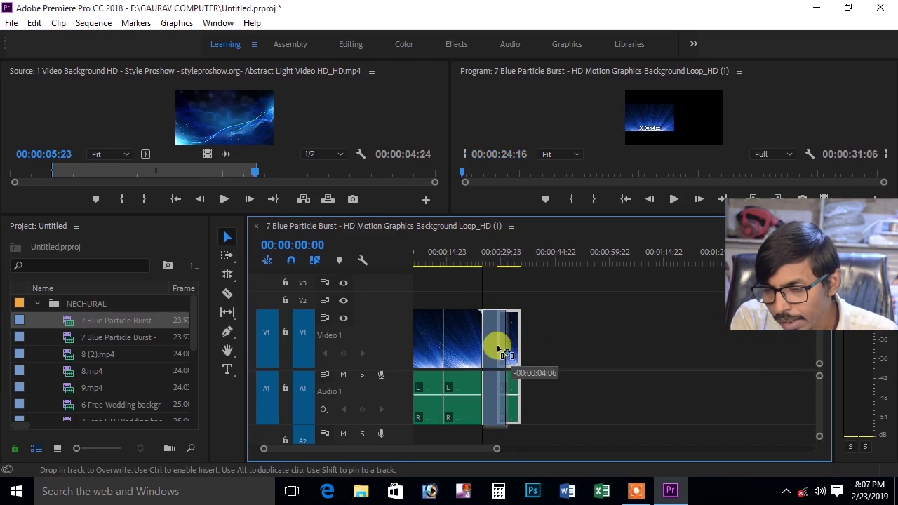
Roll the second-to-third clip cut earlier, then lower the timeline divider to enlarge the monitors
click(228, 275)
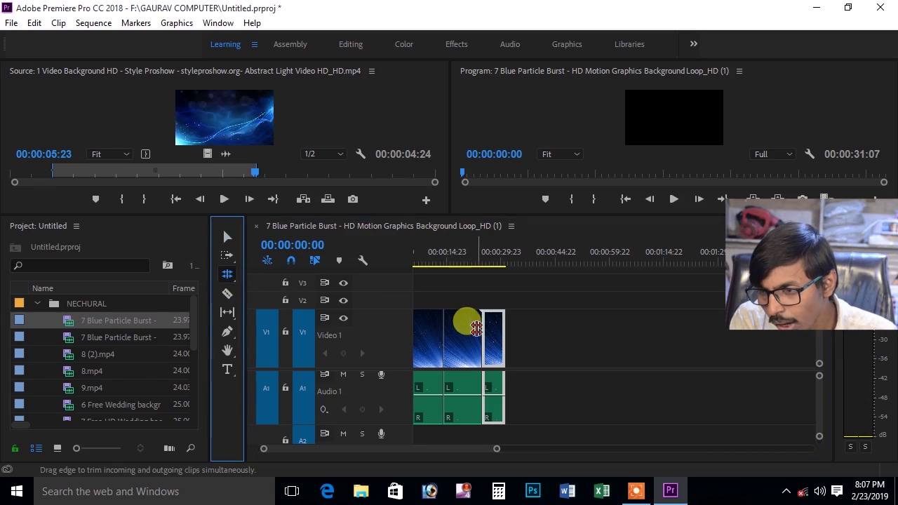
drag(484, 329, 475, 333)
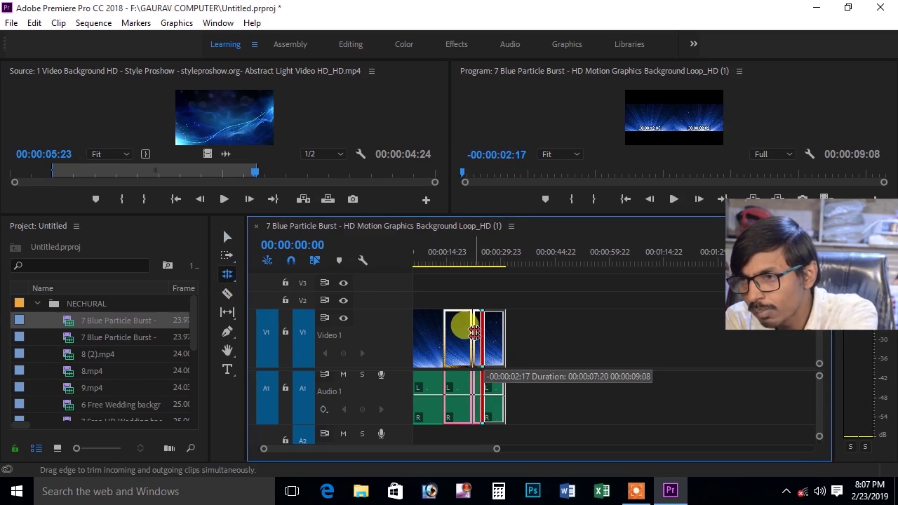
drag(475, 332, 474, 333)
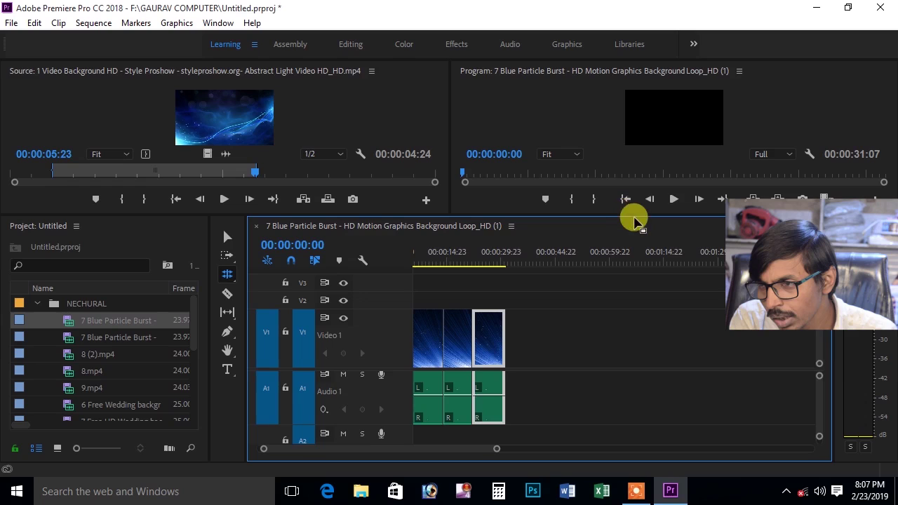
drag(634, 216, 575, 288)
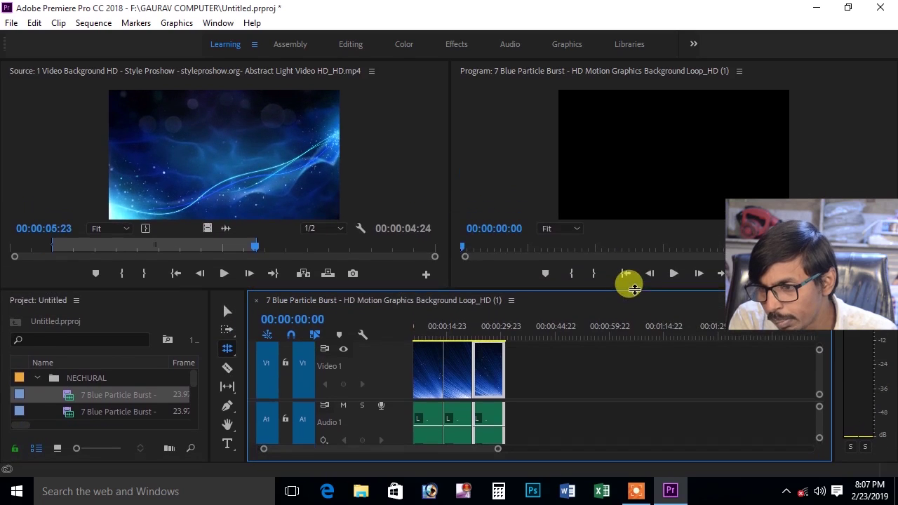
Nudge the cut before the last clip earlier, then ripple-trim the first clip's edge later and back
mouse_move(472, 372)
mouse_down()
mouse_move(460, 374)
mouse_move(470, 375)
mouse_up()
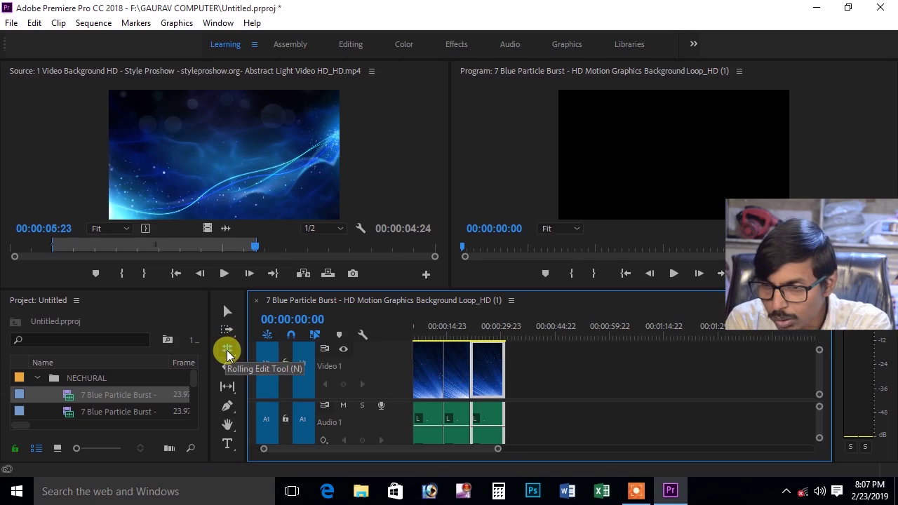
key(b)
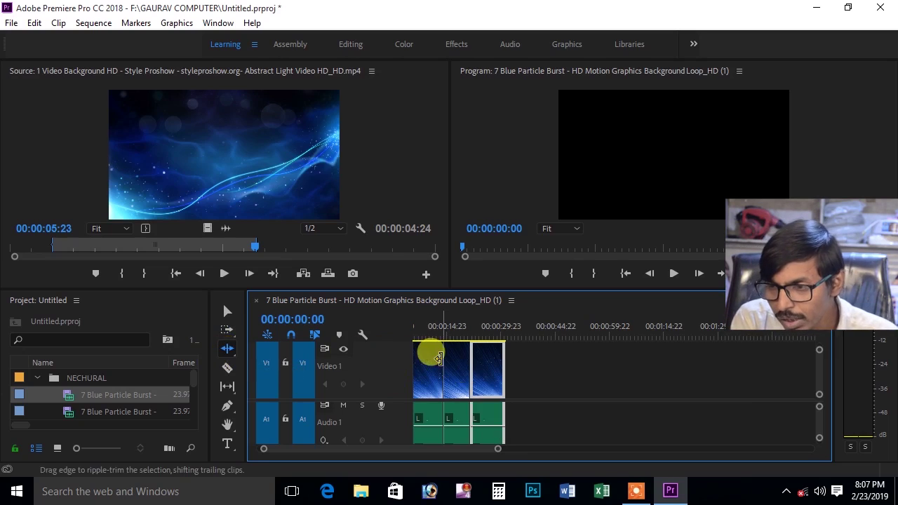
drag(441, 361, 455, 360)
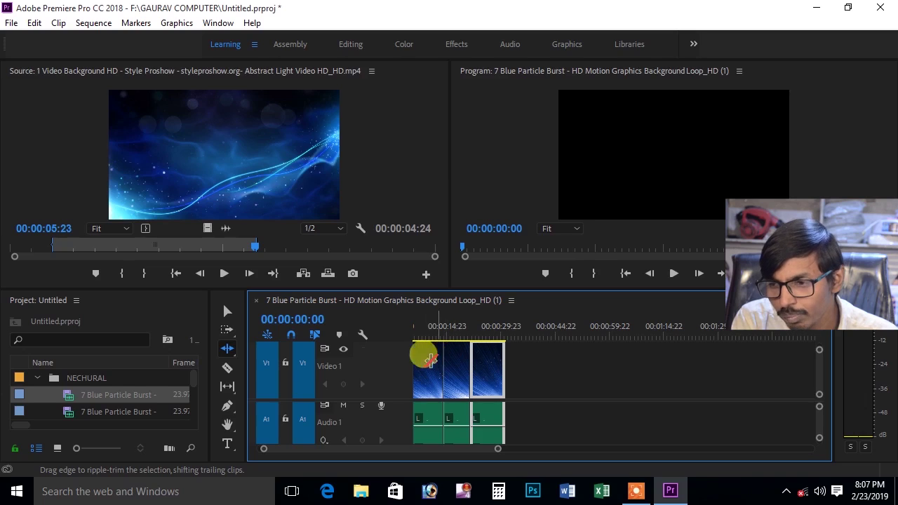
drag(430, 360, 423, 365)
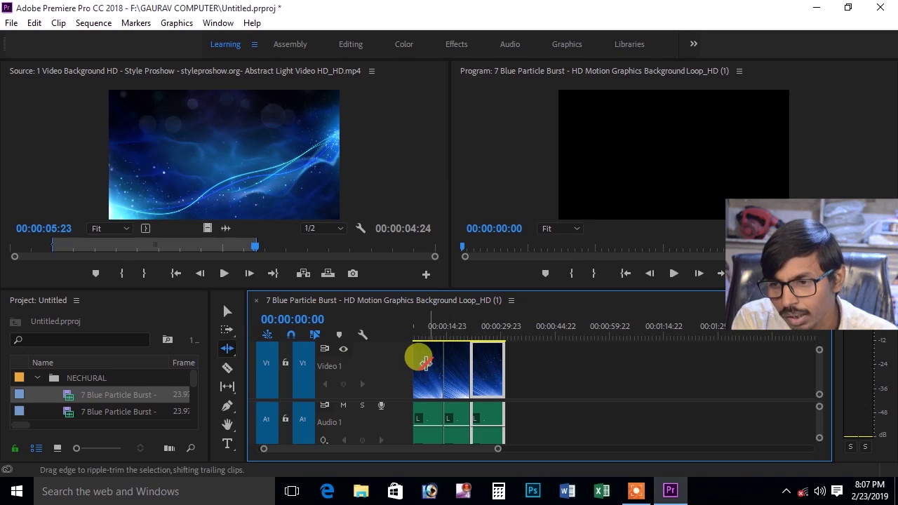
click(227, 349)
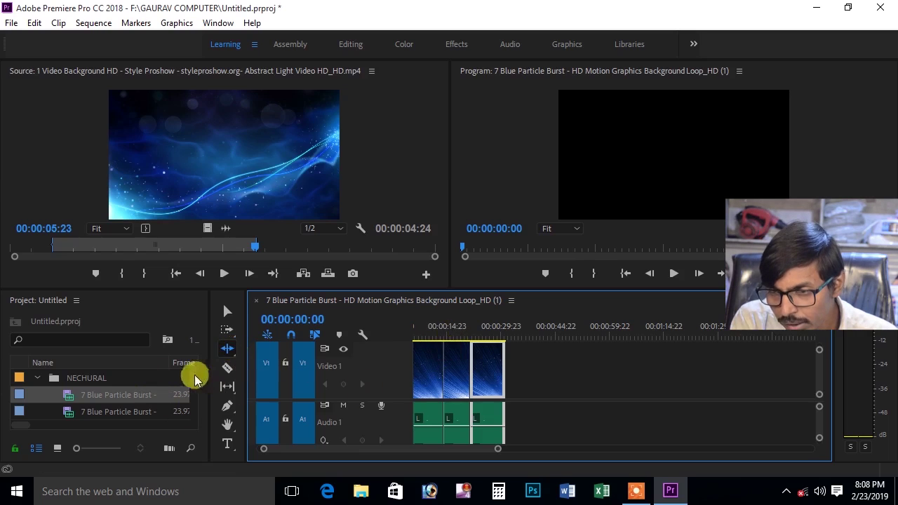
Create a new sequence 9 from the 9.mp4 clip in the empty Timeline
scroll(195, 393, down, 3)
click(104, 412)
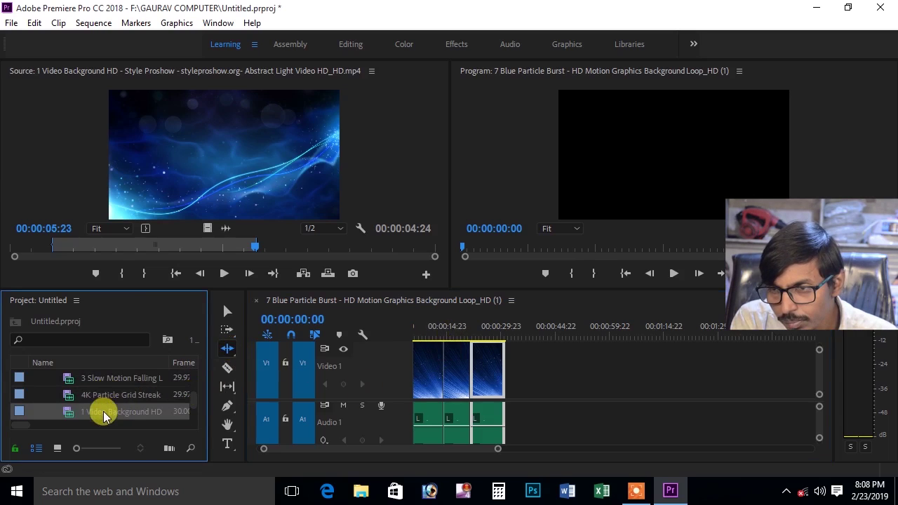
click(103, 409)
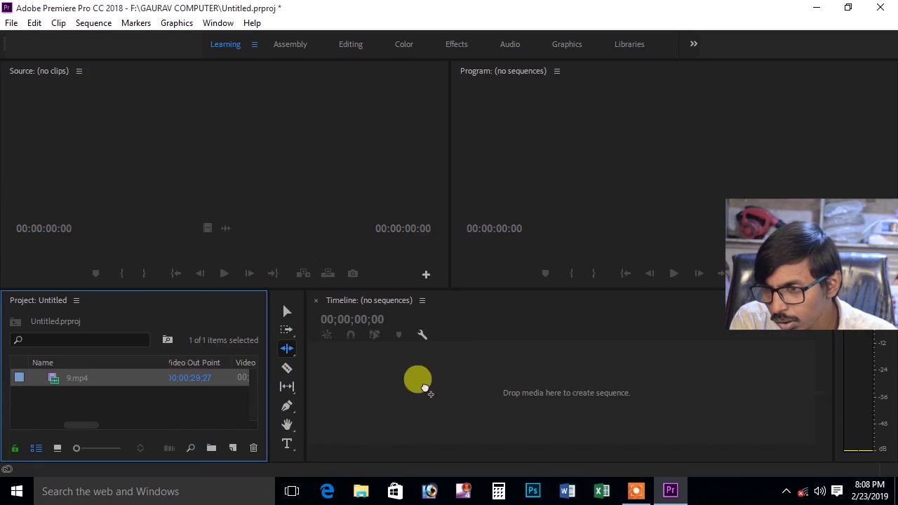
drag(424, 386, 426, 386)
Razor-cut 9.mp4 at about nine seconds (09;19) and delete the part after the cut
click(490, 336)
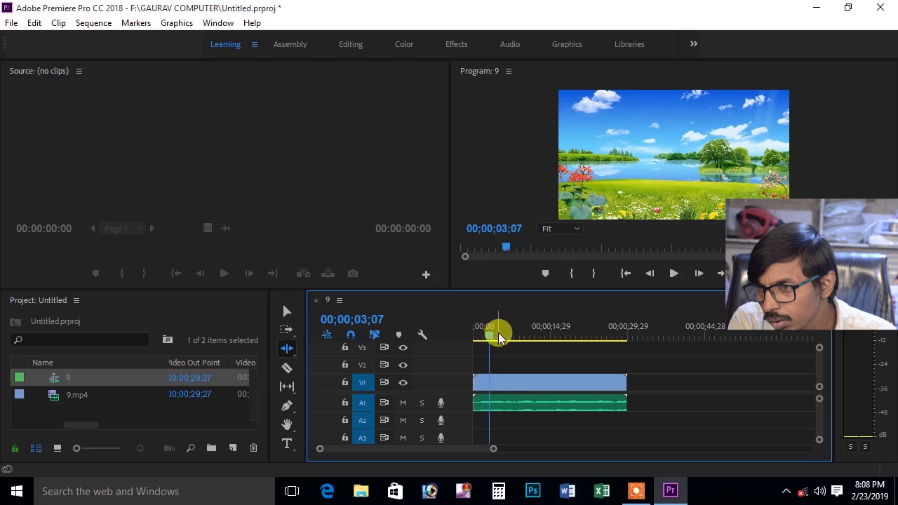
drag(499, 338, 527, 351)
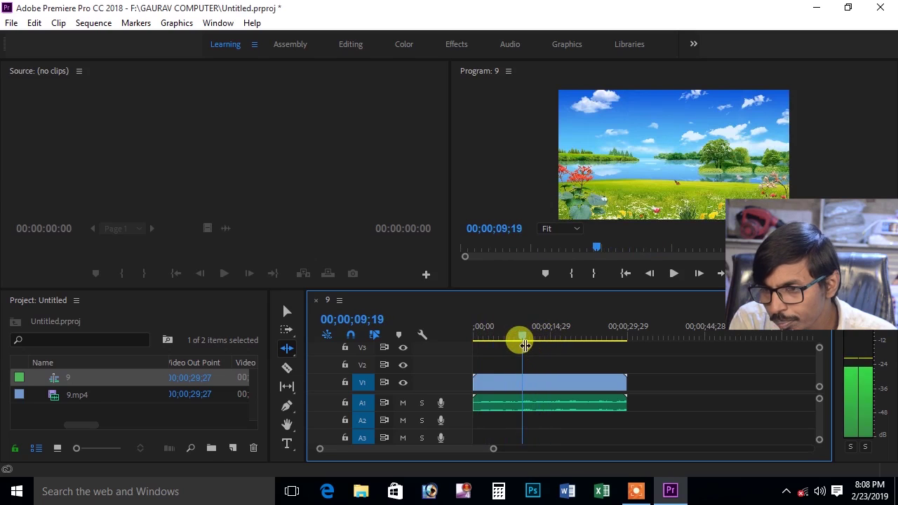
click(287, 367)
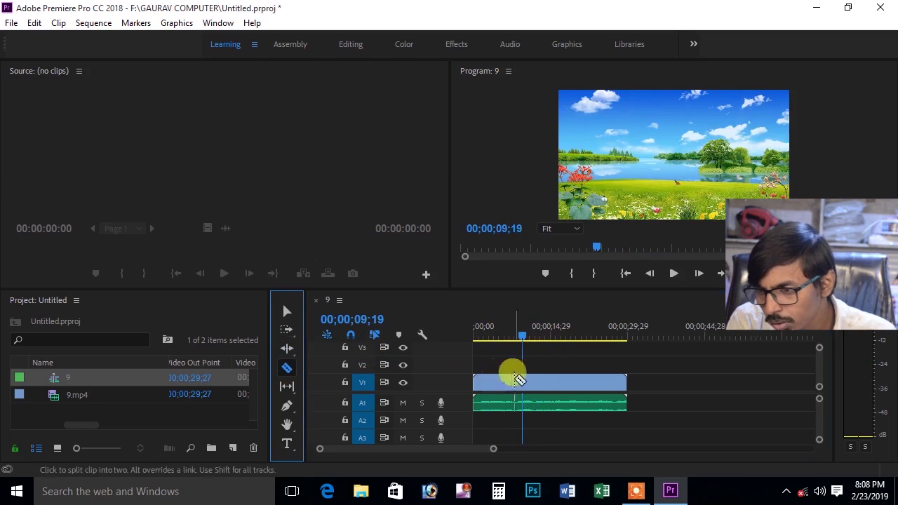
click(521, 378)
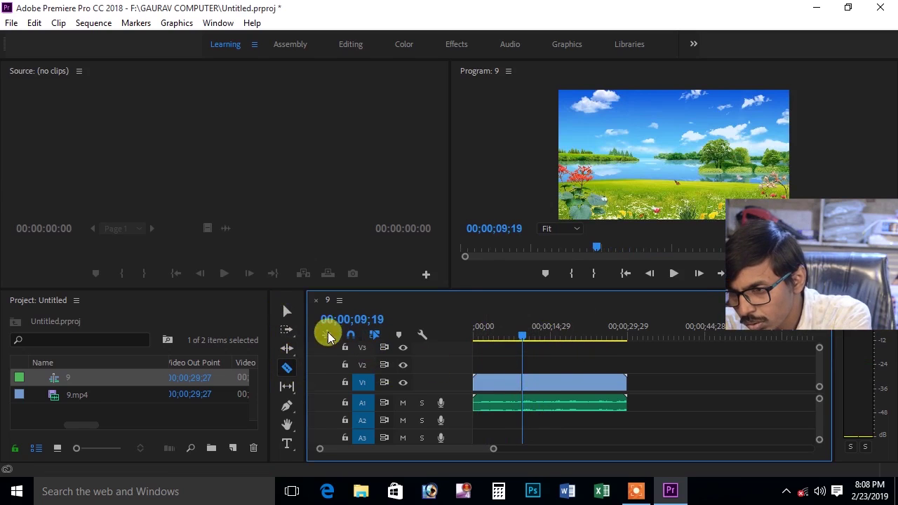
key(v)
click(544, 381)
key(Delete)
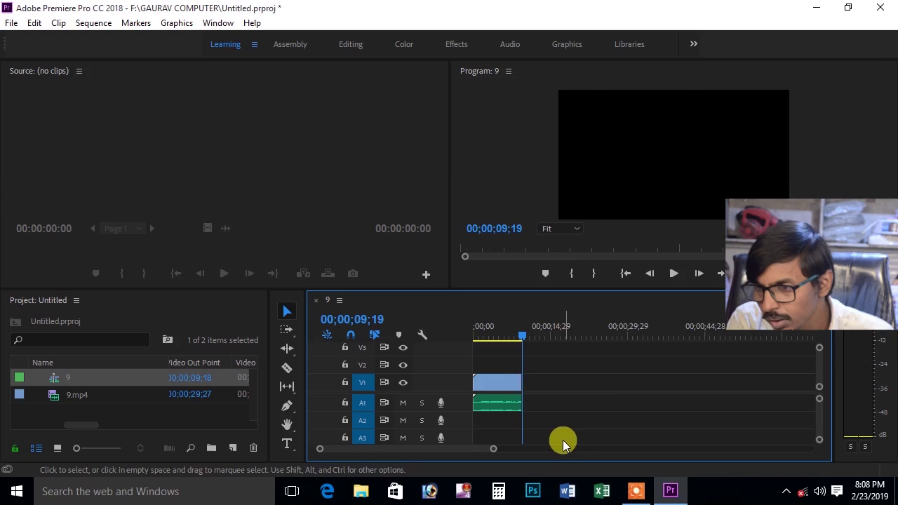
click(520, 336)
Rate-stretch the 9.mp4 clip to last about 52 seconds and play it back
drag(500, 344, 475, 344)
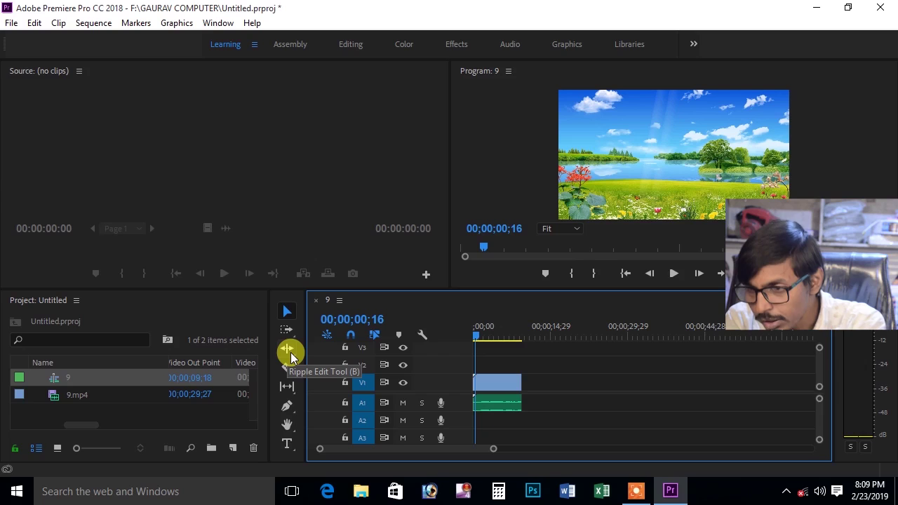
key(r)
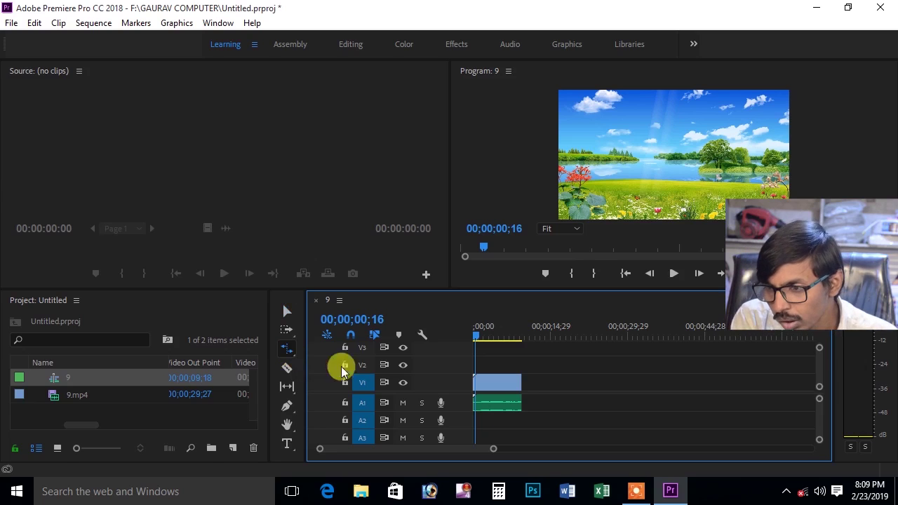
drag(519, 381, 740, 381)
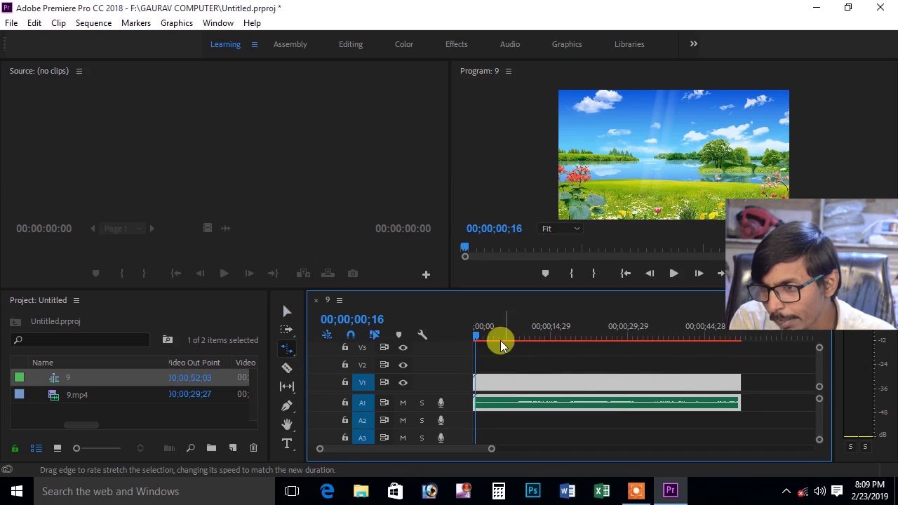
click(670, 276)
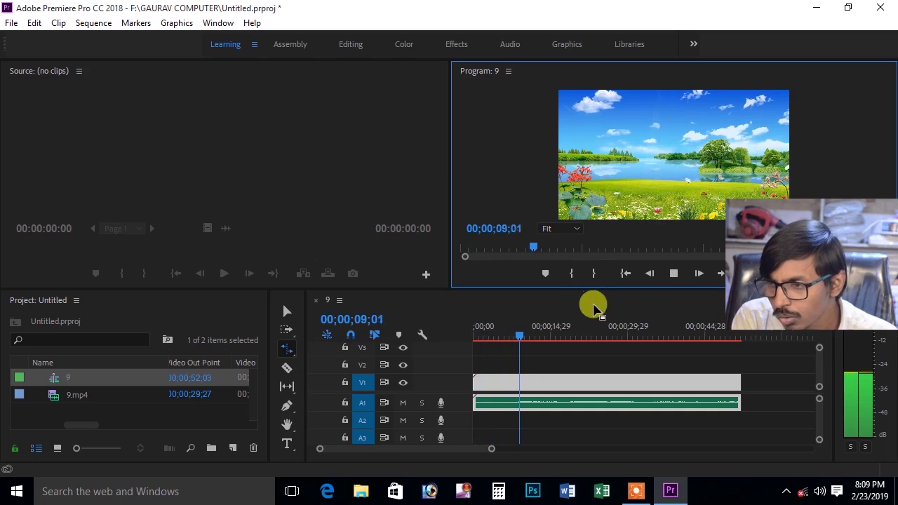
click(673, 273)
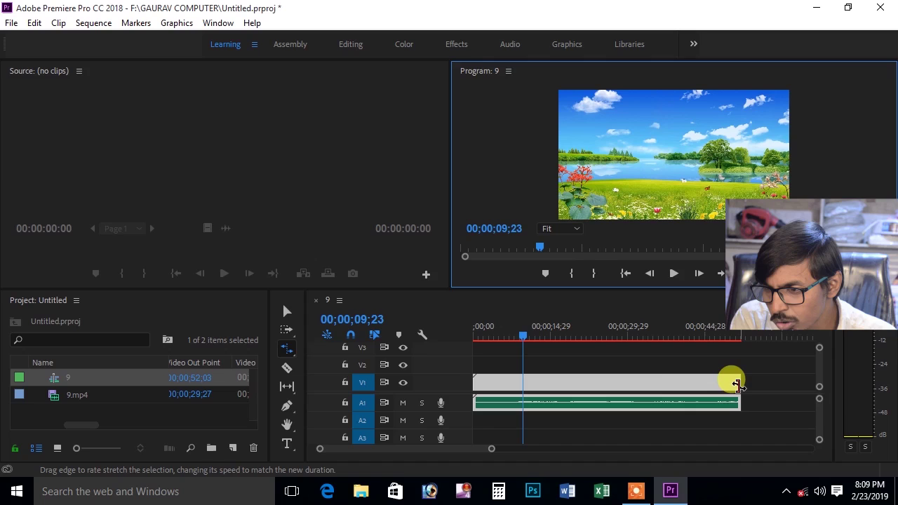
Rate-stretch the clip back to about 11 seconds and play it from around two seconds
drag(735, 384, 528, 397)
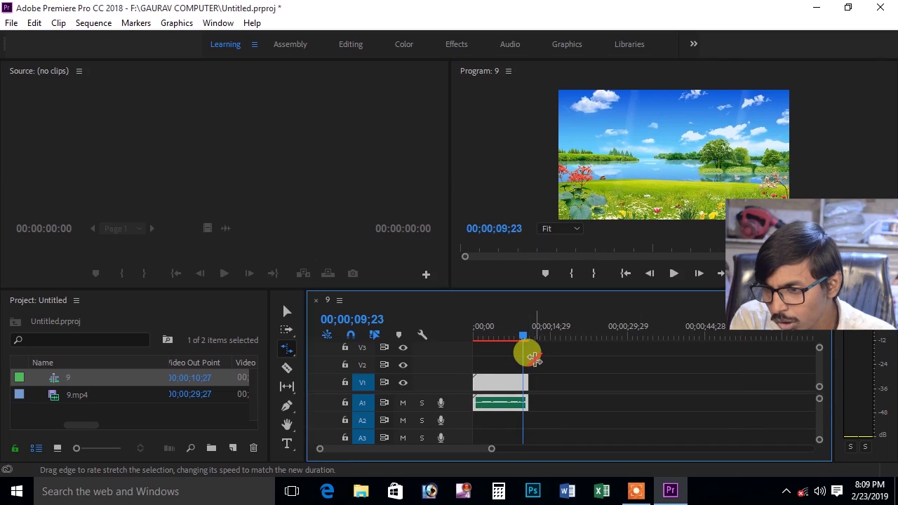
click(508, 374)
drag(522, 336, 483, 336)
click(671, 273)
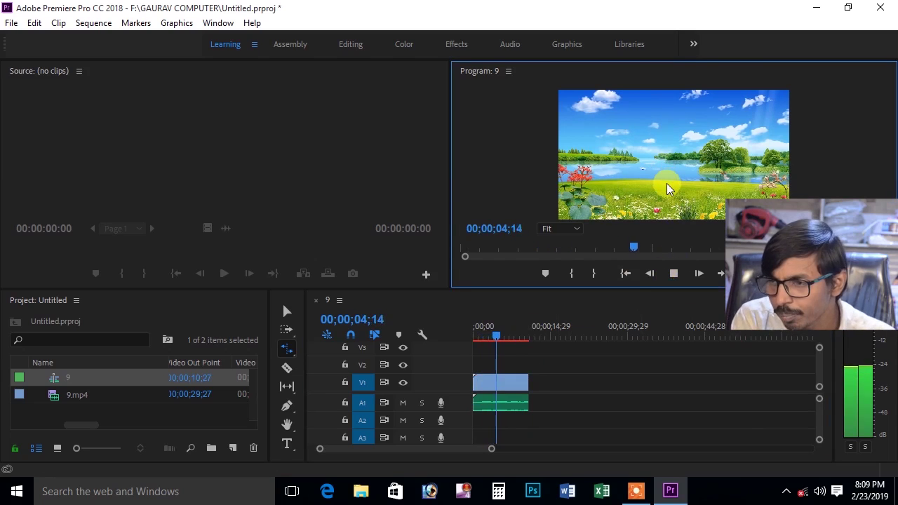
Set the 9.mp4 clip's speed to 10% in Speed/Duration and play the slowed clip
click(673, 273)
right_click(494, 385)
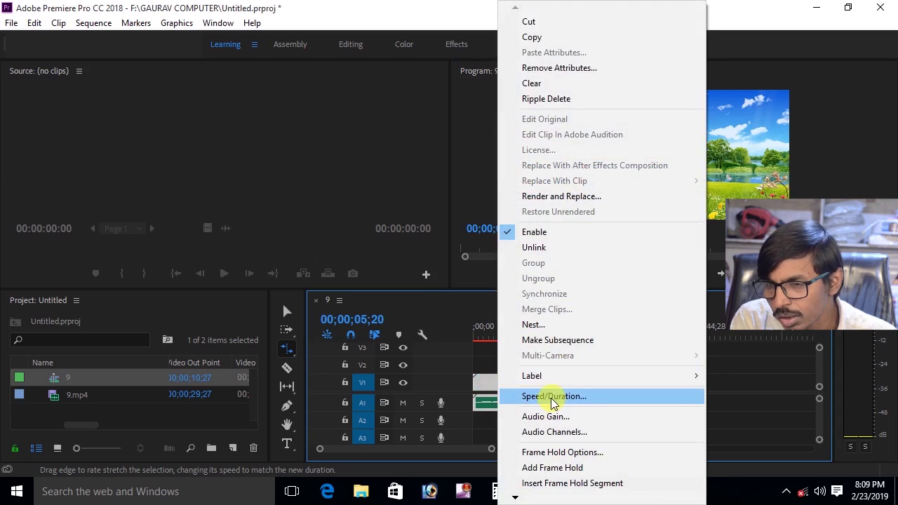
click(554, 396)
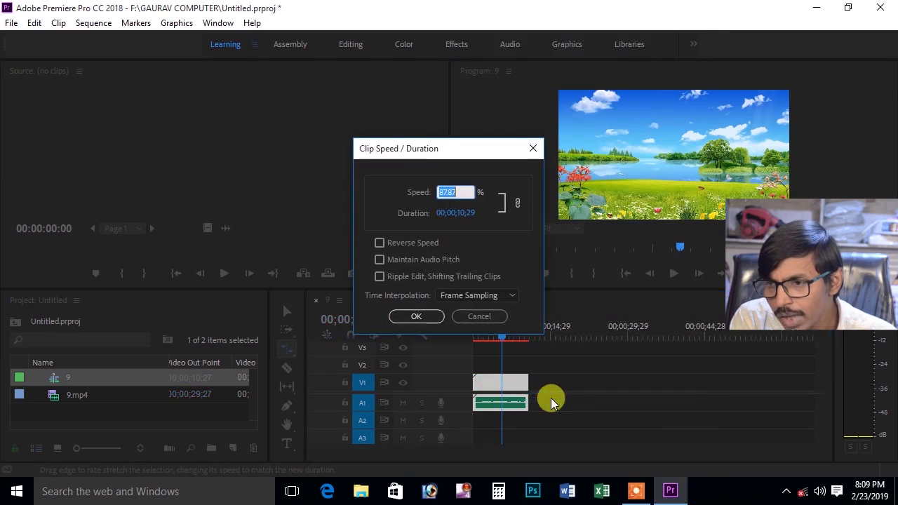
double_click(457, 187)
text(10)
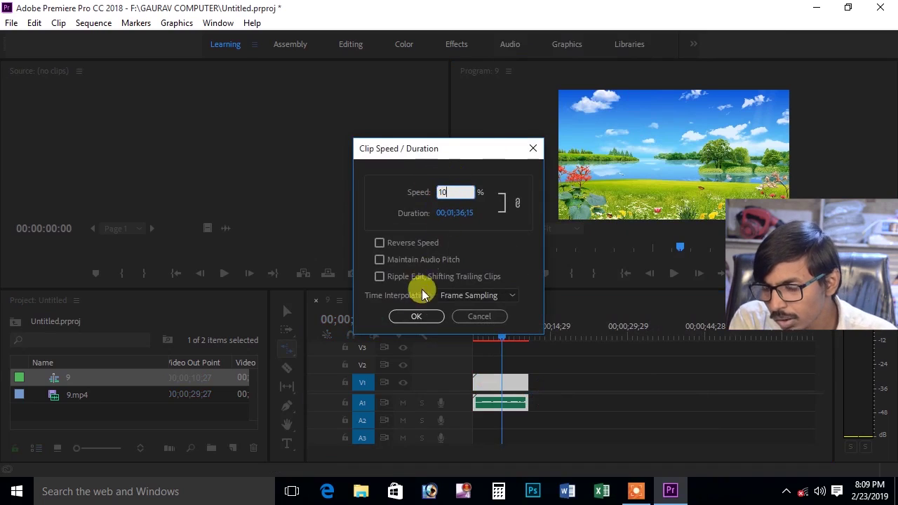
click(416, 317)
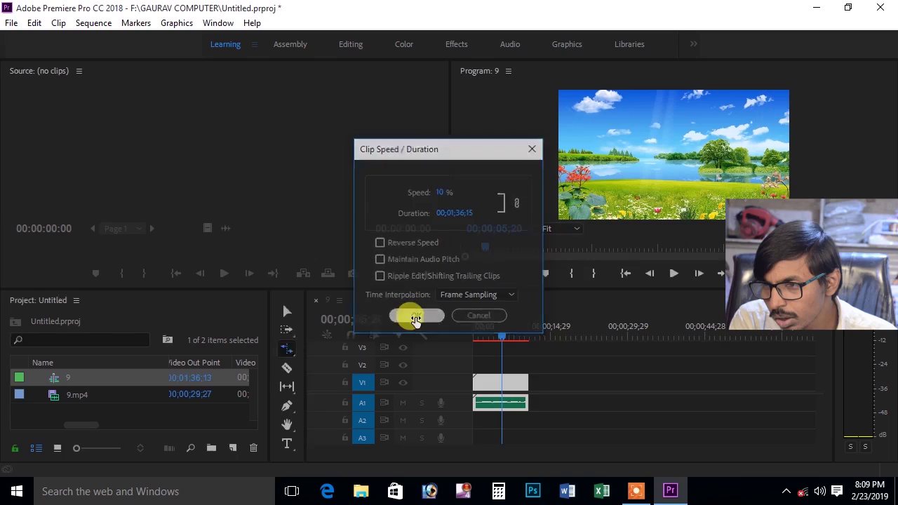
click(674, 274)
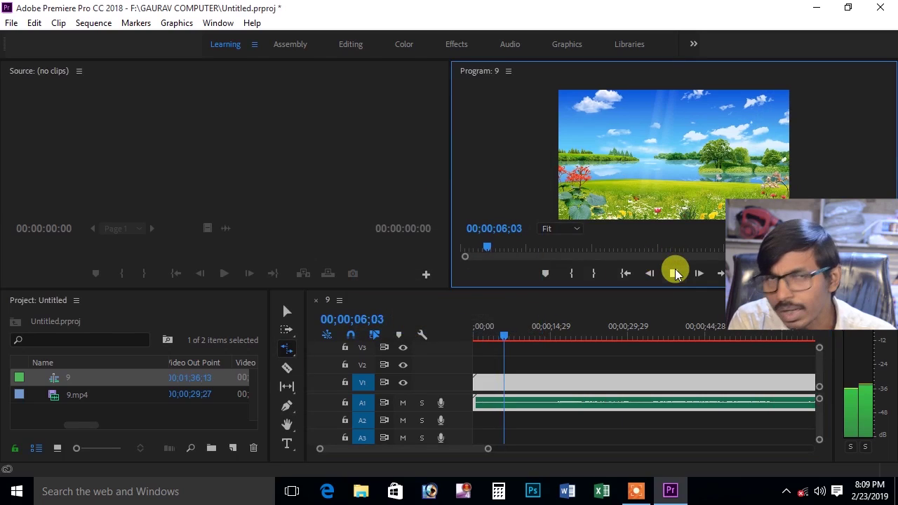
click(673, 274)
Set the clip's speed back to 100% so it runs 00;00;09;18
right_click(548, 385)
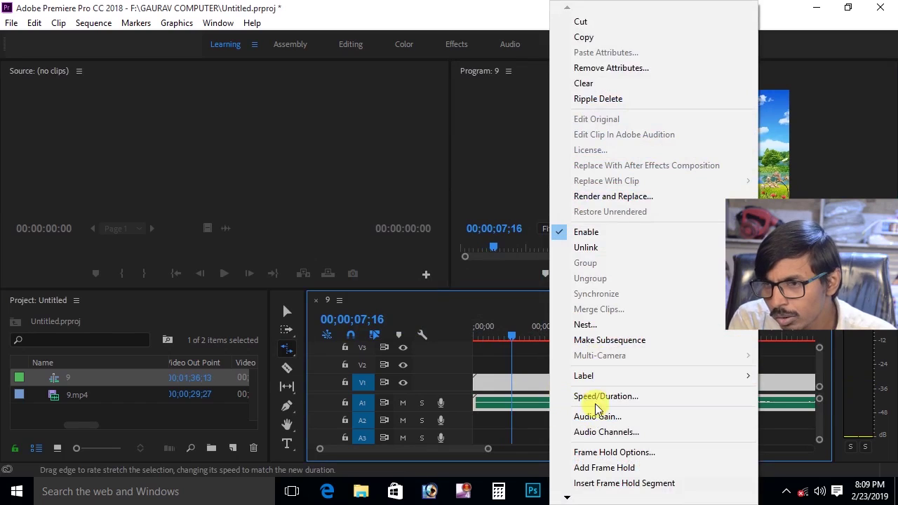
click(595, 396)
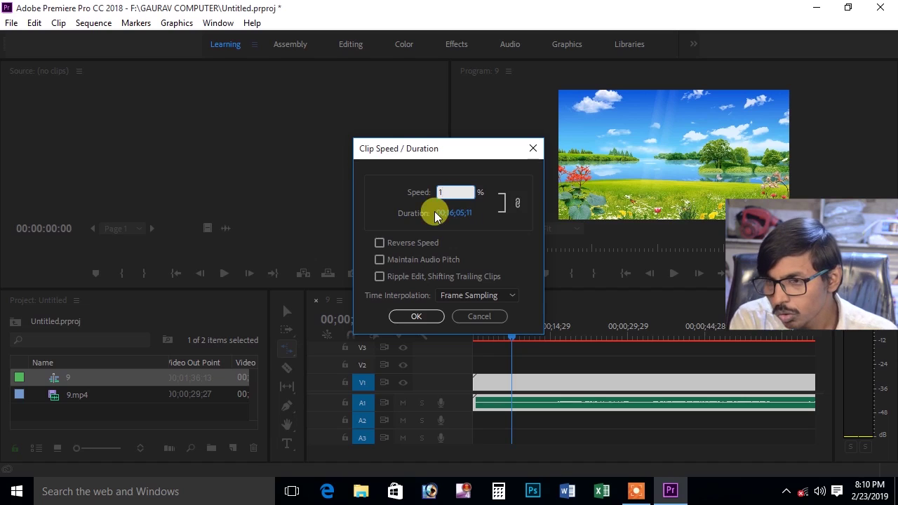
click(423, 314)
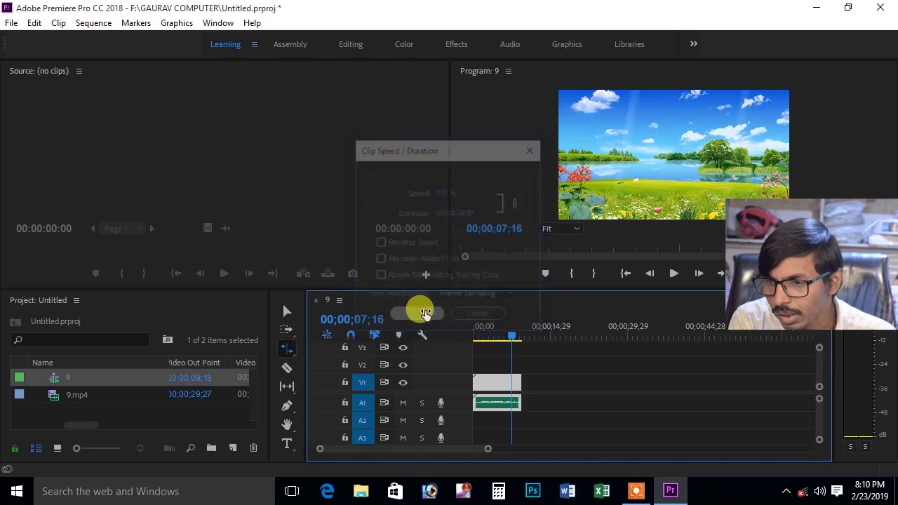
Turn on Reverse Speed for the 9.mp4 clip and play it back from about 00;00;03;24
right_click(495, 382)
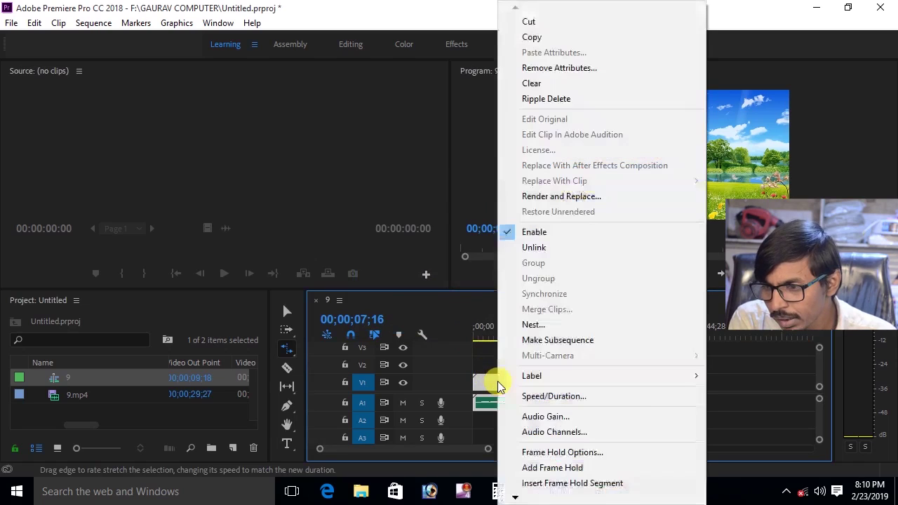
click(559, 396)
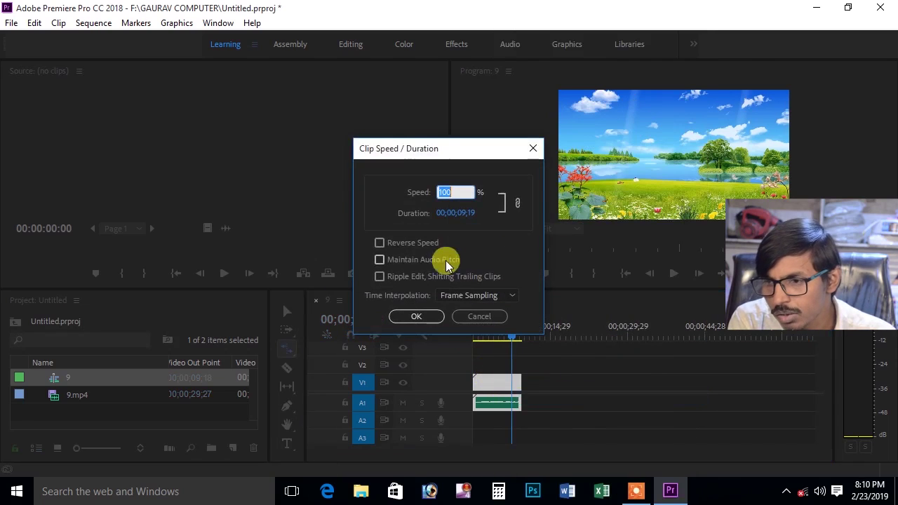
click(379, 244)
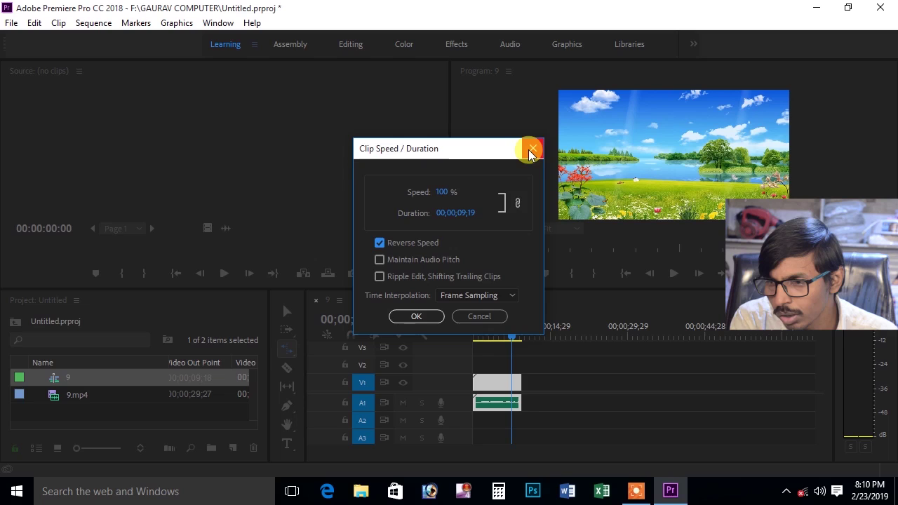
click(414, 316)
drag(518, 342, 491, 338)
click(672, 275)
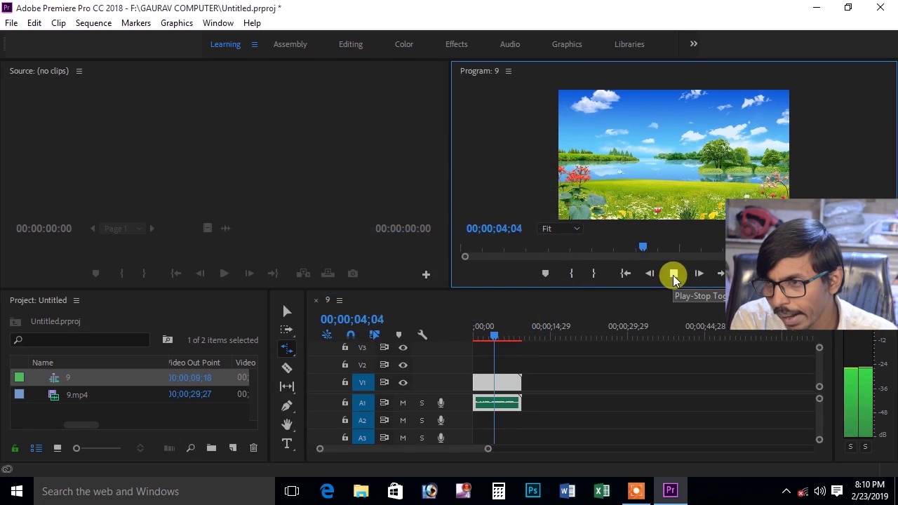
click(674, 276)
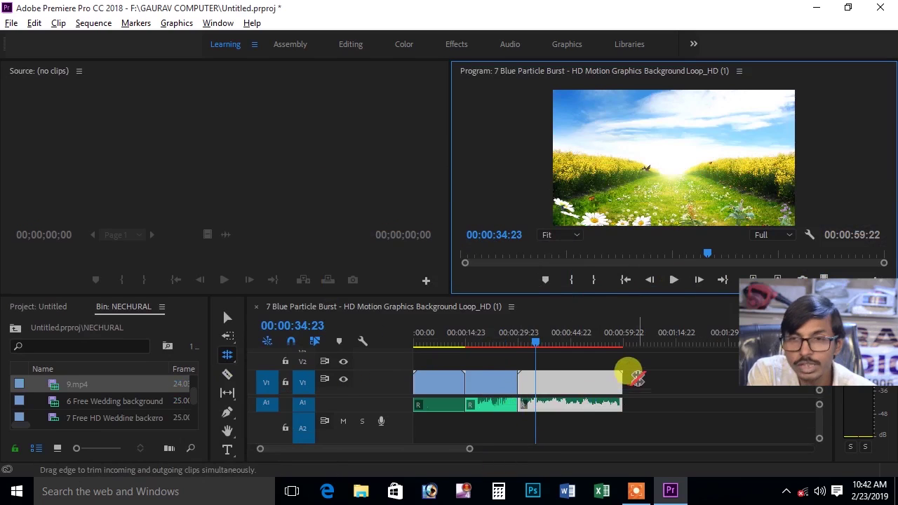
Razor-cut the 9.mp4 clip at 00:00:37:18
click(228, 376)
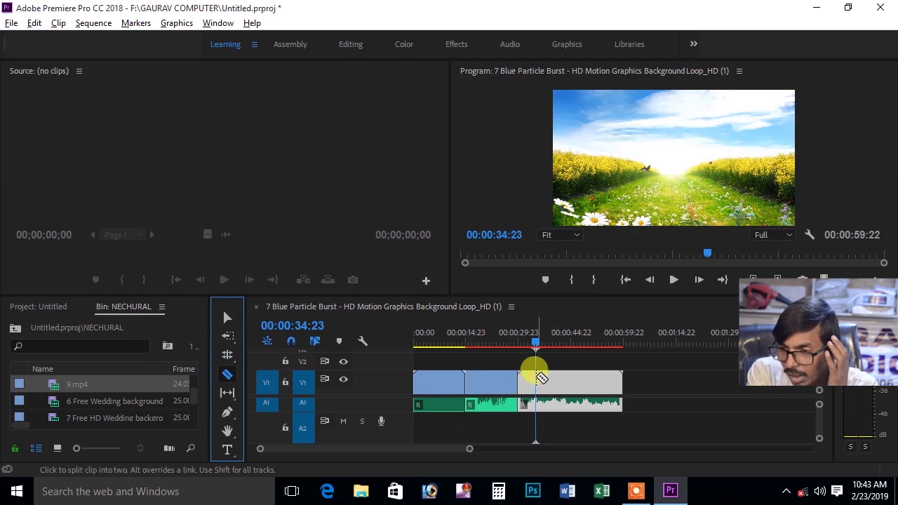
click(546, 341)
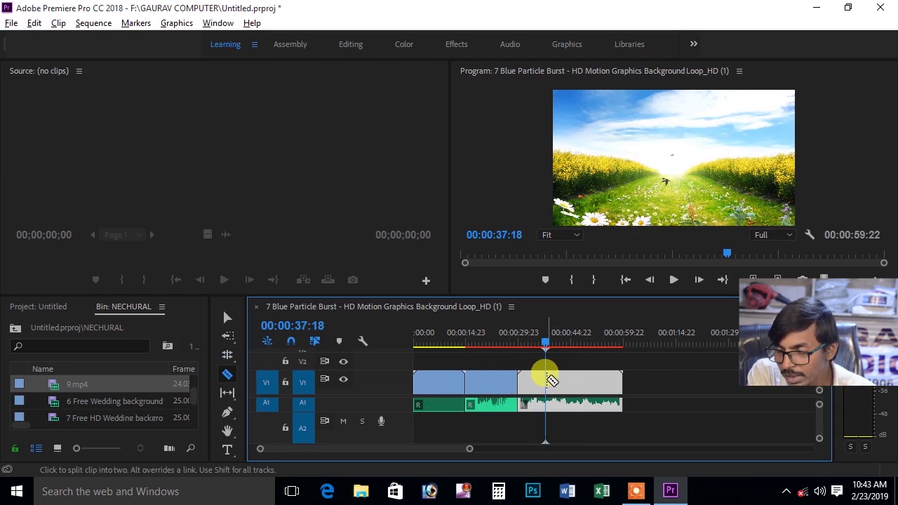
click(547, 380)
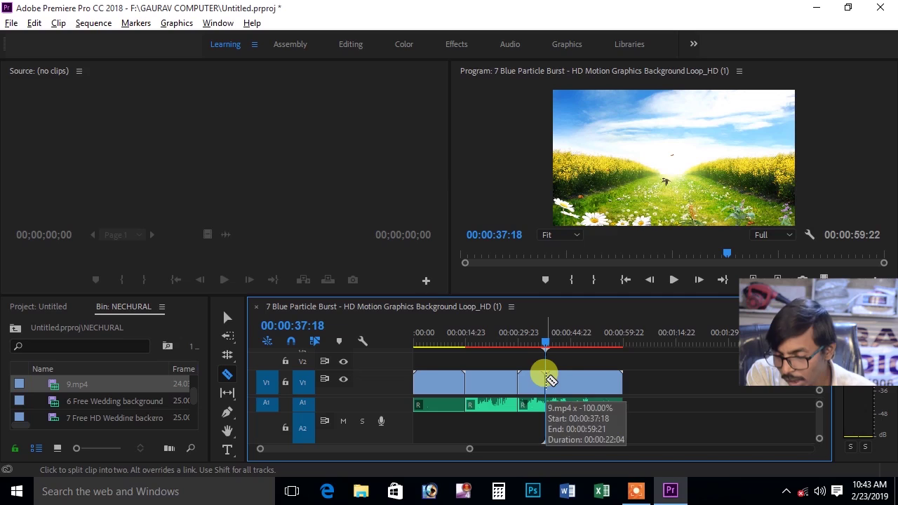
Add a second razor cut to the 9.mp4 video at 00:00:42:09
click(565, 344)
click(569, 344)
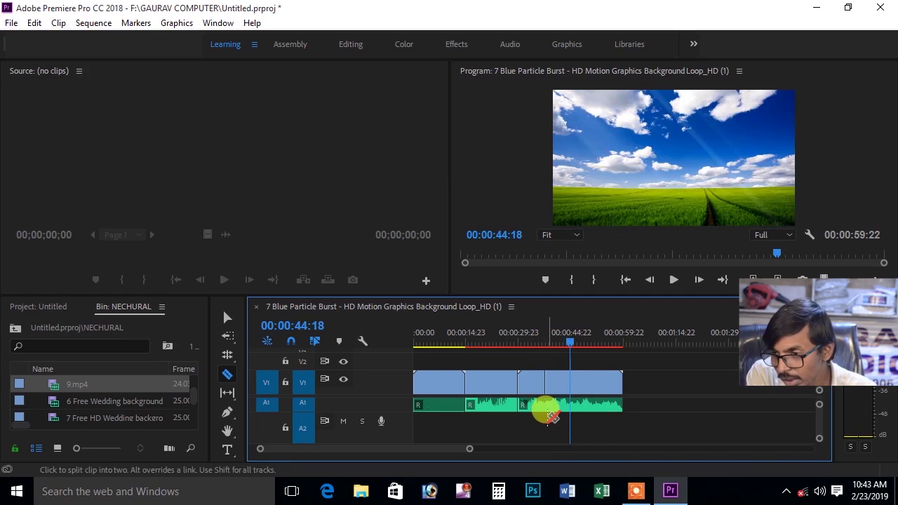
click(568, 344)
mouse_move(570, 344)
mouse_down()
mouse_move(546, 344)
mouse_move(562, 344)
mouse_up()
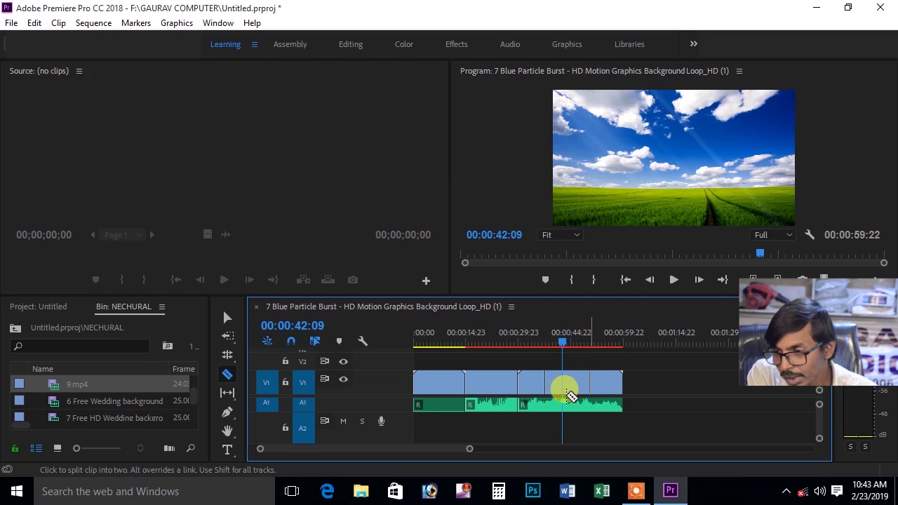
click(562, 386)
drag(563, 344, 565, 349)
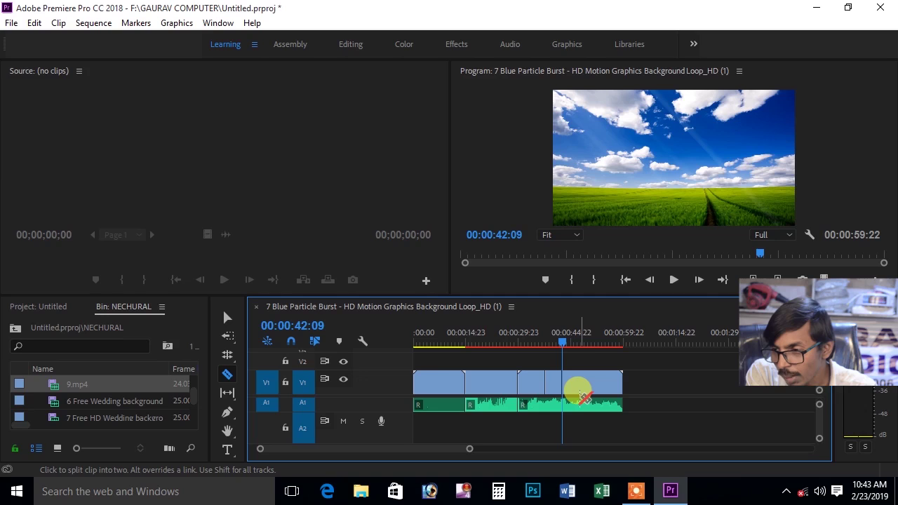
mouse_move(561, 343)
mouse_down()
mouse_move(577, 346)
mouse_move(555, 344)
mouse_up()
Move the last 9.mp4 piece up to V2, slide its audio left and shift the V1 remainder
click(231, 319)
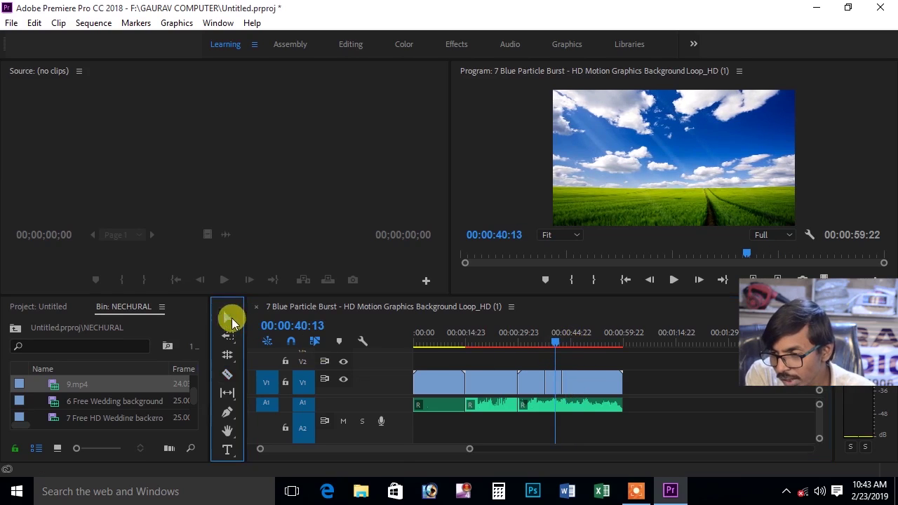
drag(607, 383, 541, 367)
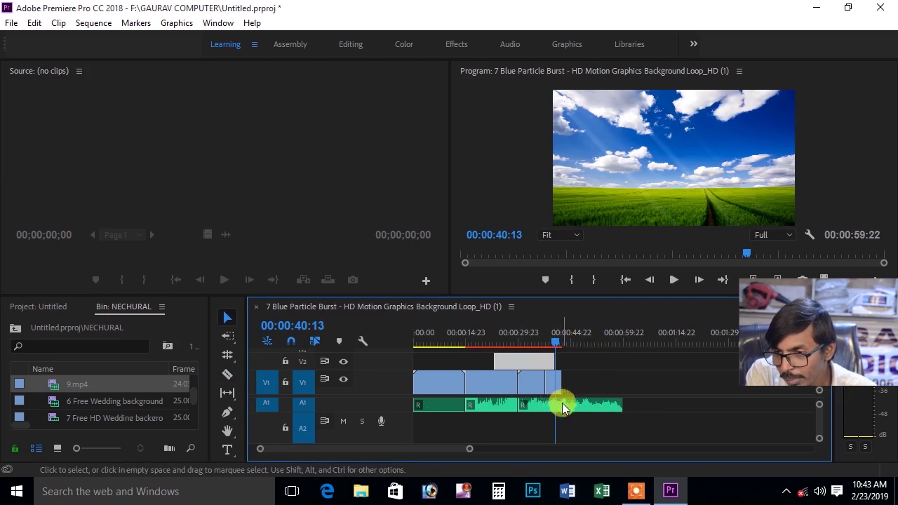
mouse_move(565, 409)
mouse_down()
mouse_move(536, 406)
mouse_move(541, 381)
mouse_up()
click(555, 346)
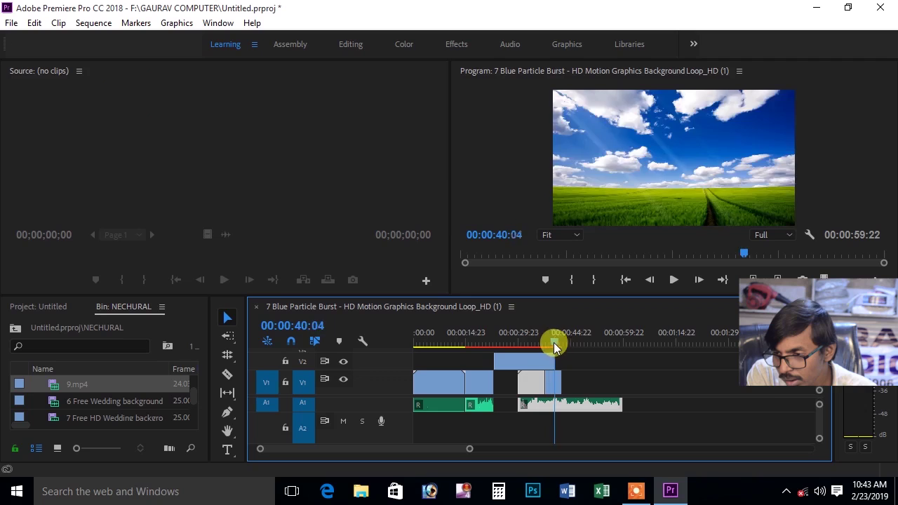
Cut the V1 clip and its audio at 00:00:33:23, then select all clips
drag(554, 345, 533, 347)
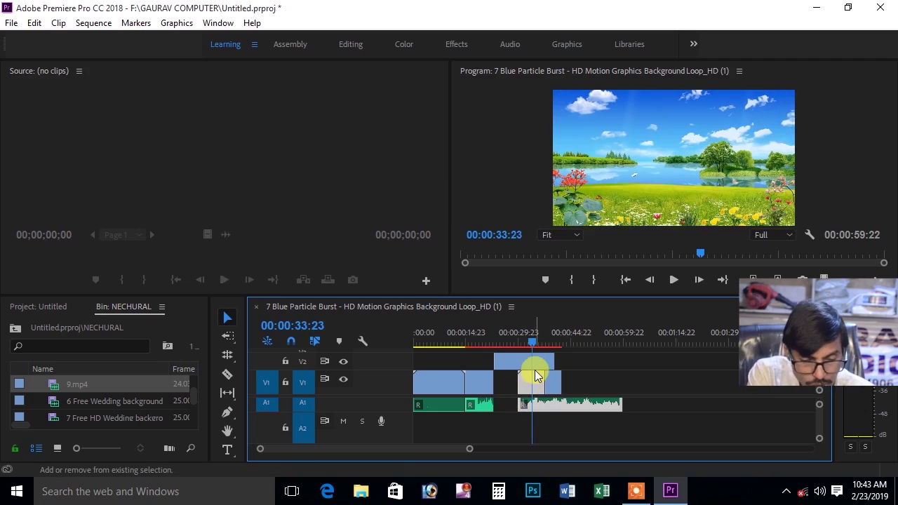
click(227, 374)
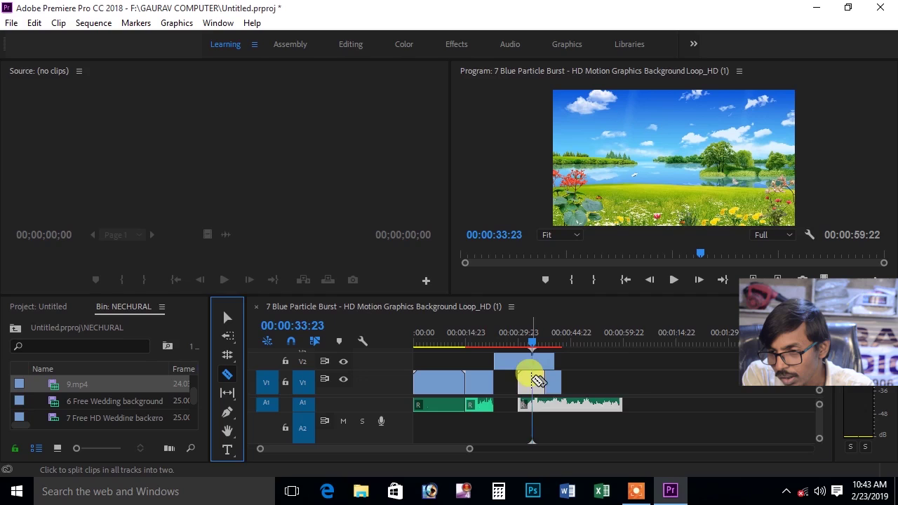
click(531, 379)
drag(531, 351, 549, 344)
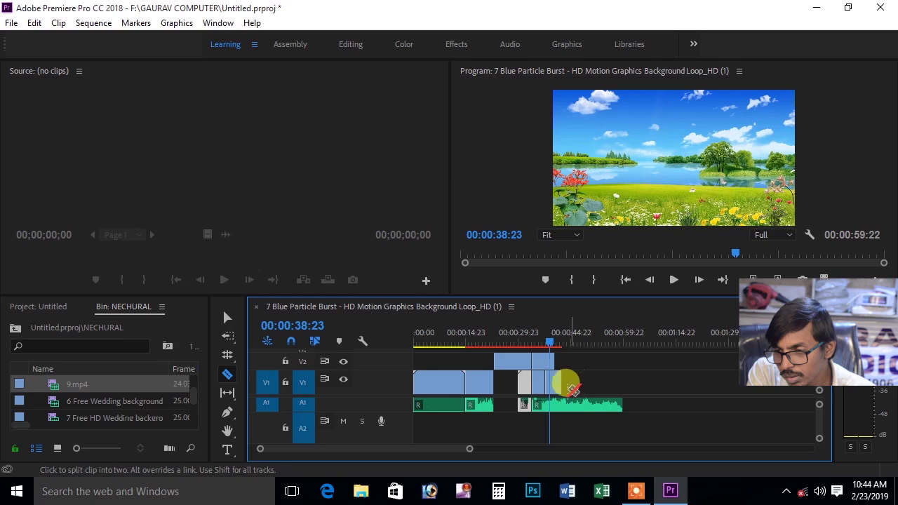
click(226, 317)
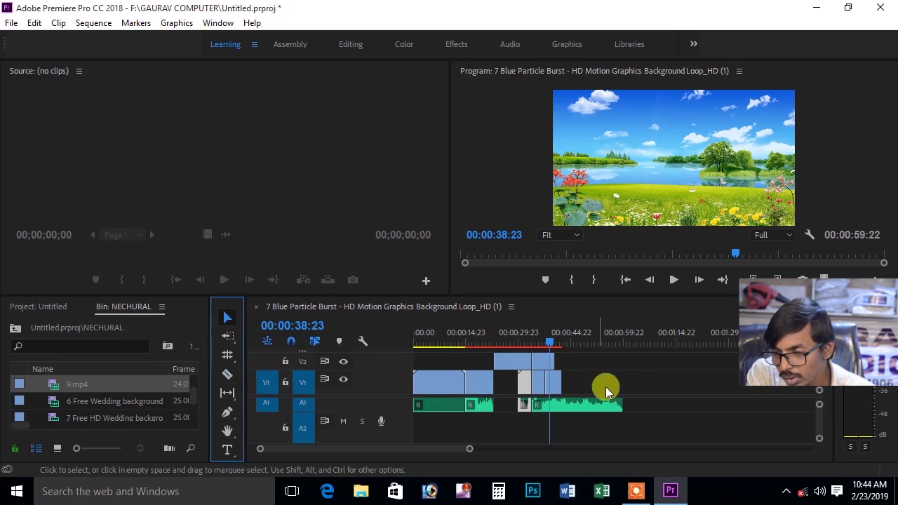
click(607, 355)
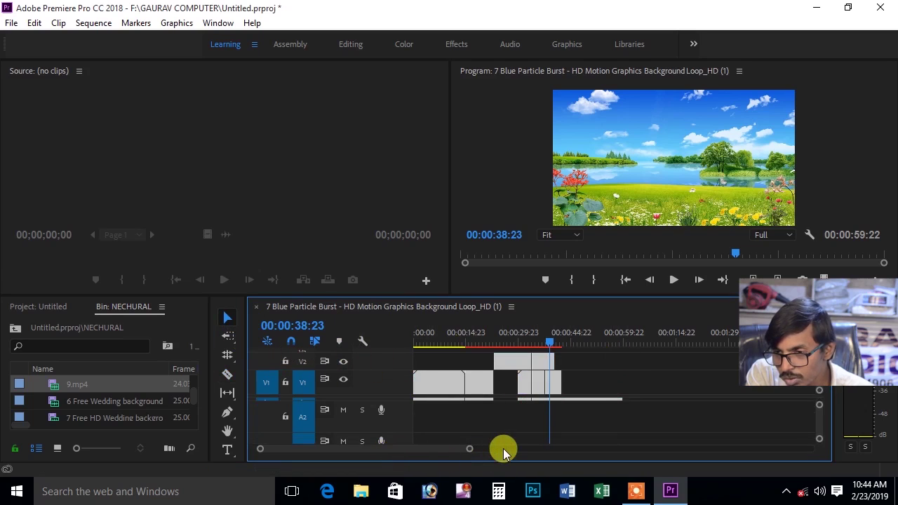
Delete the selected clips and start V1 with the third bin clip, matching sequence settings to it
key(Delete)
drag(123, 417, 417, 393)
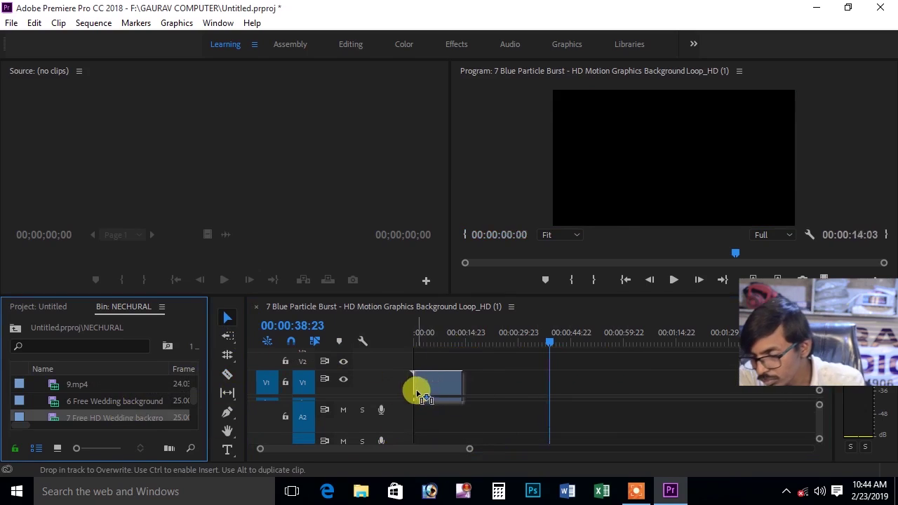
click(487, 275)
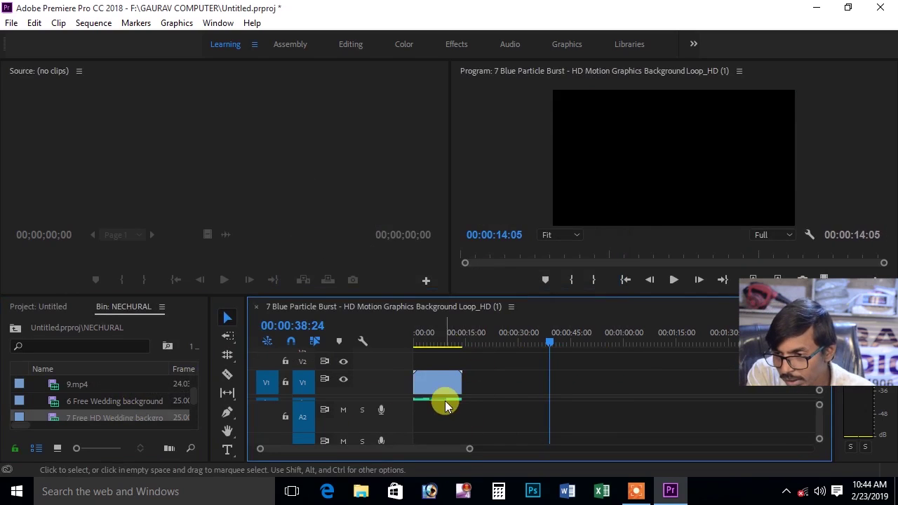
Expand the A1 track and append the Wedding background clip and 9.mp4 after the first clip
drag(389, 397, 389, 400)
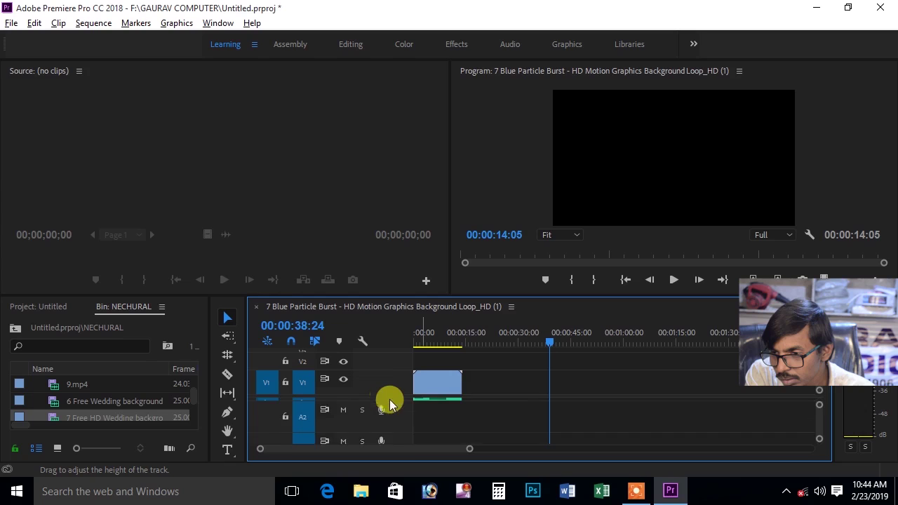
double_click(388, 399)
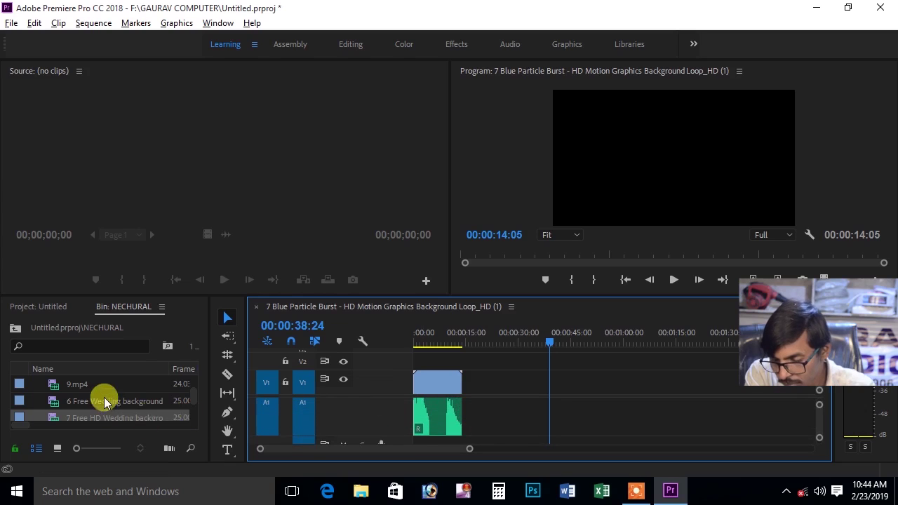
drag(104, 402, 454, 395)
drag(80, 386, 511, 377)
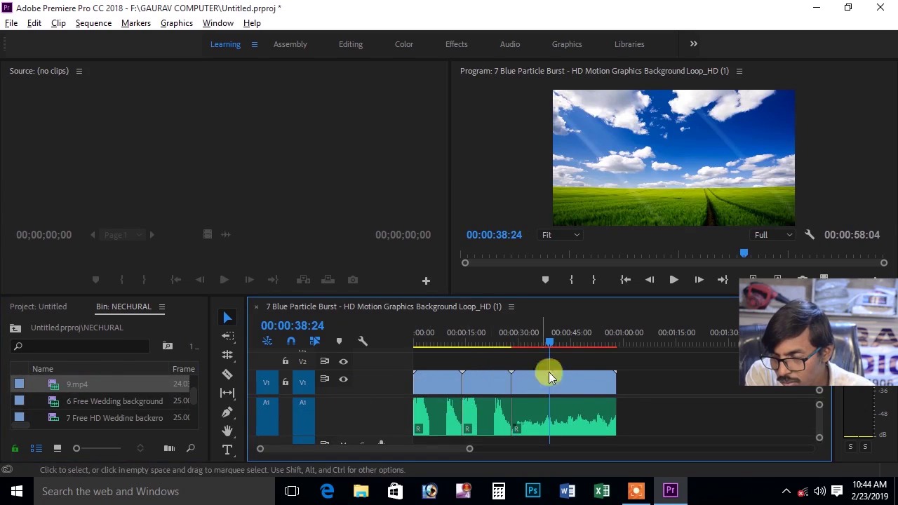
drag(550, 346, 540, 344)
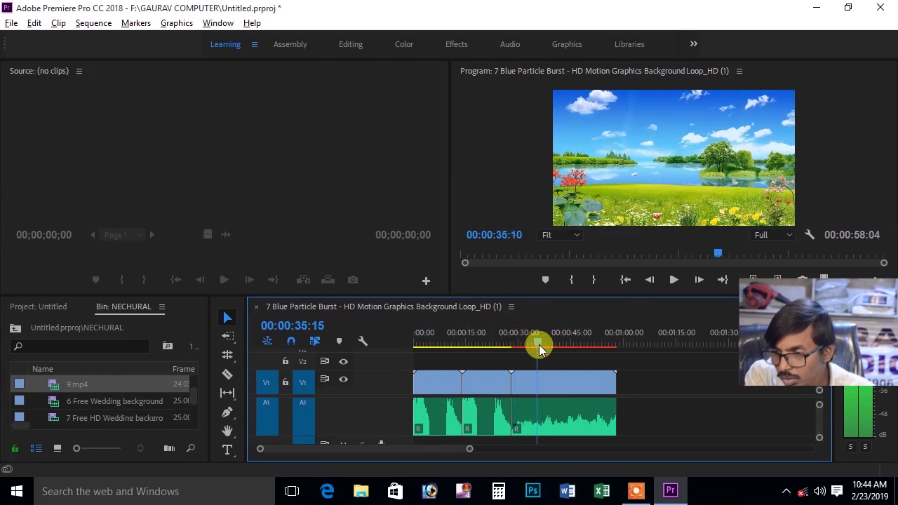
Split 9.mp4 at 00:00:36:05 and ripple-delete the piece before the cut, closing the gap
click(227, 374)
click(539, 383)
click(228, 317)
click(525, 382)
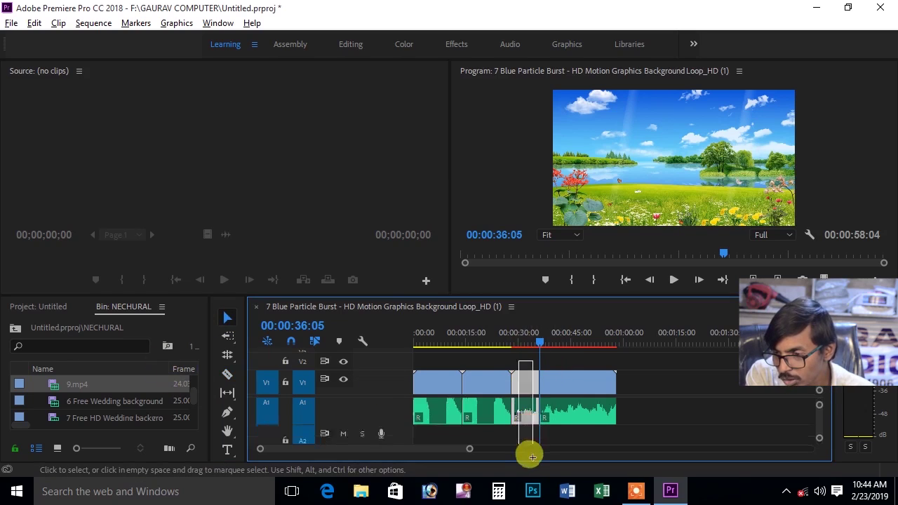
key(Delete)
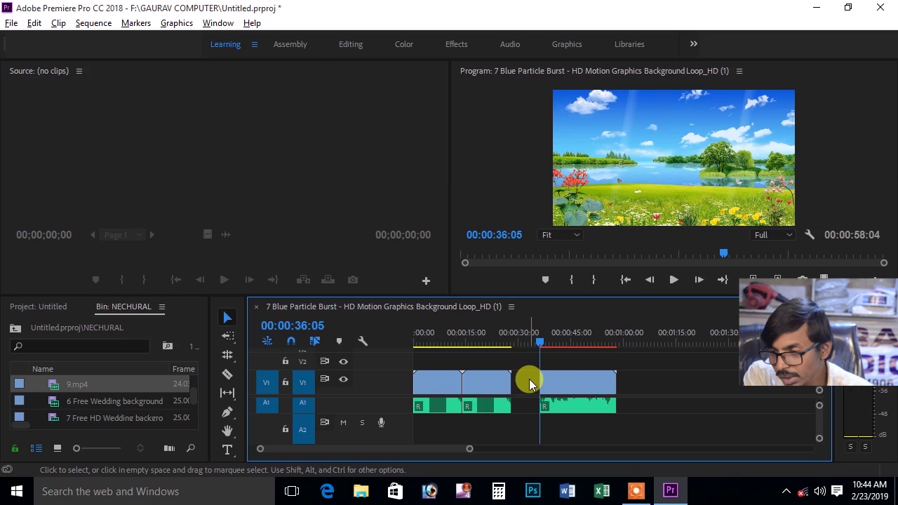
key(ctrl+z)
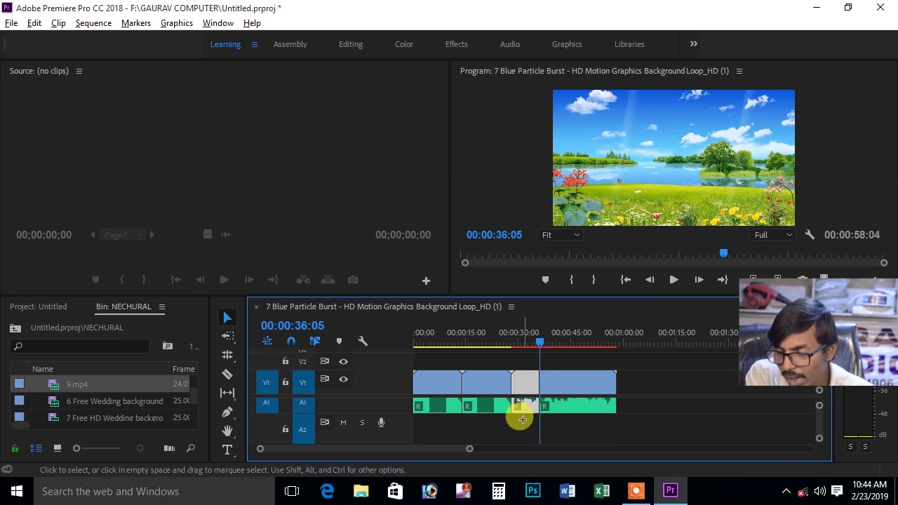
key(shift+Delete)
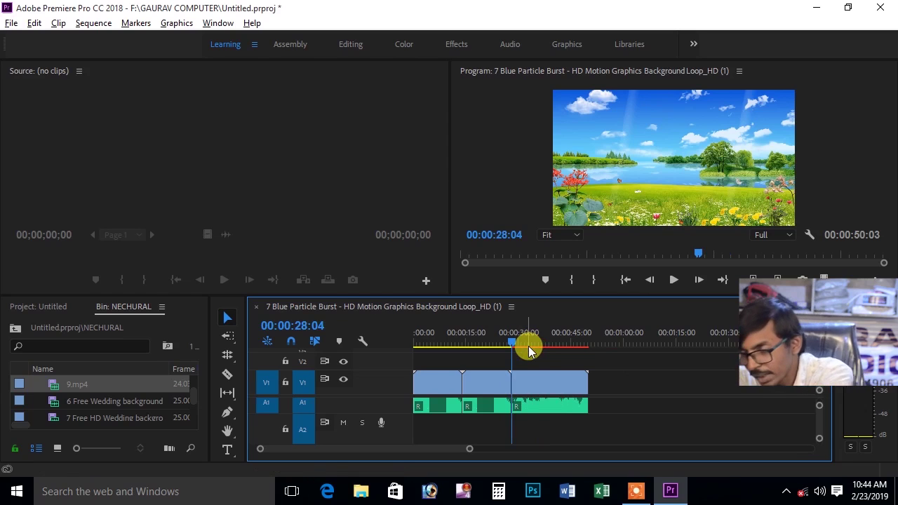
mouse_move(522, 390)
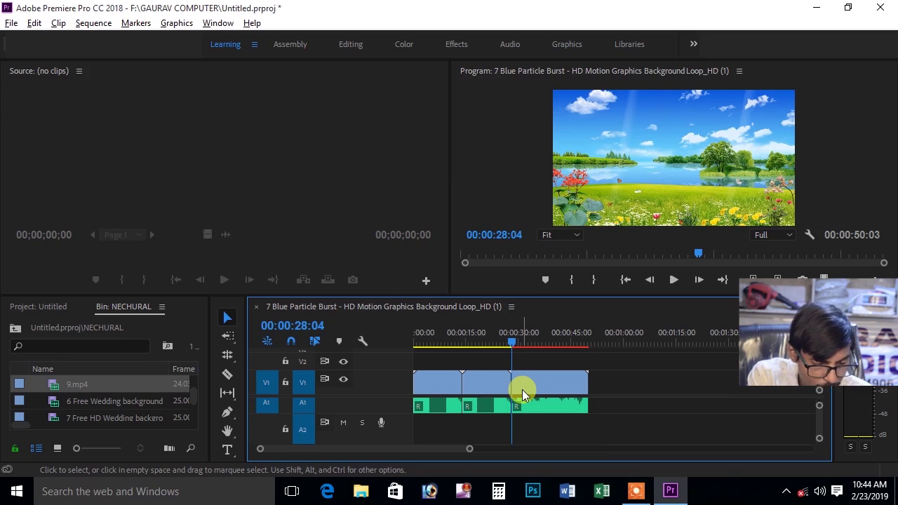
drag(515, 345, 539, 345)
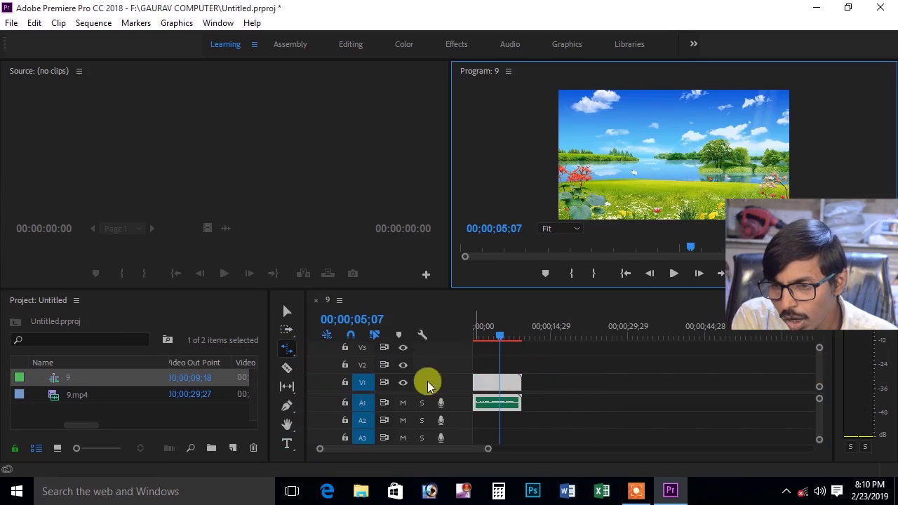
Append 9.mp4 to the timeline, then delete sequence 9 and 9.mp4 from the project
drag(74, 395, 520, 406)
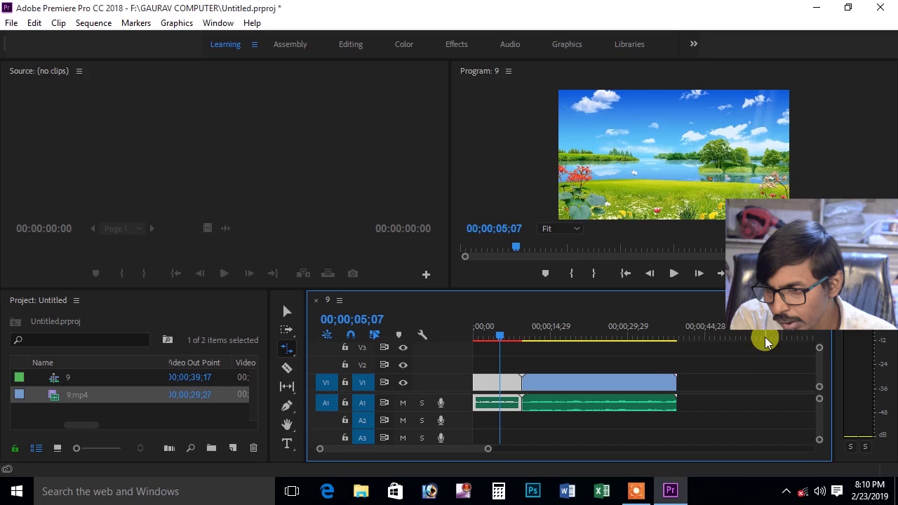
click(512, 417)
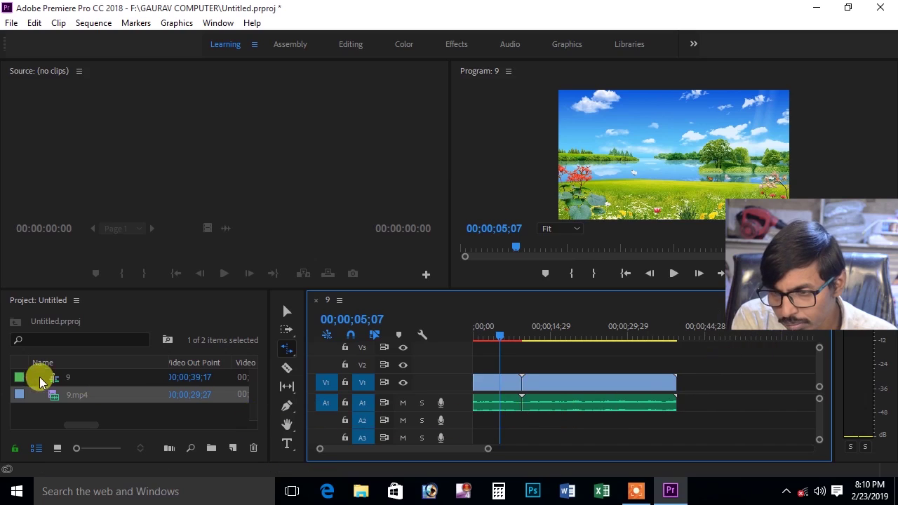
click(40, 377)
click(254, 448)
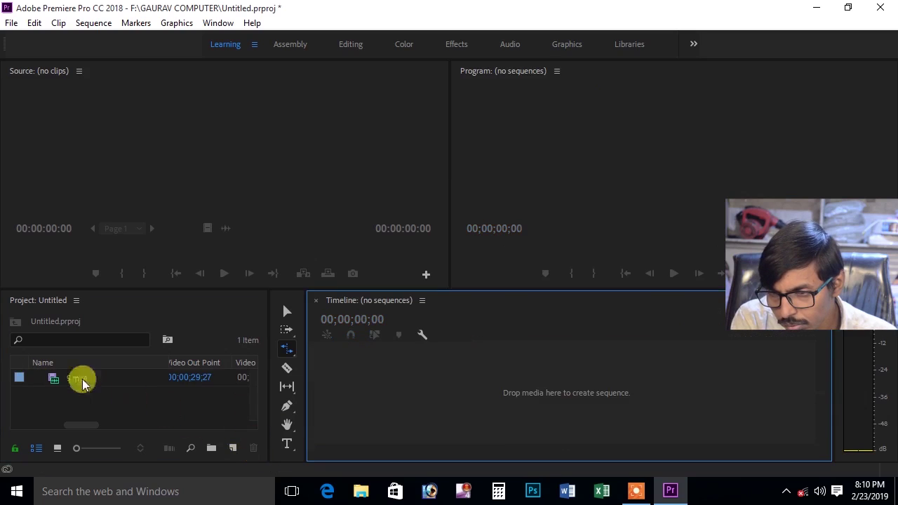
click(21, 378)
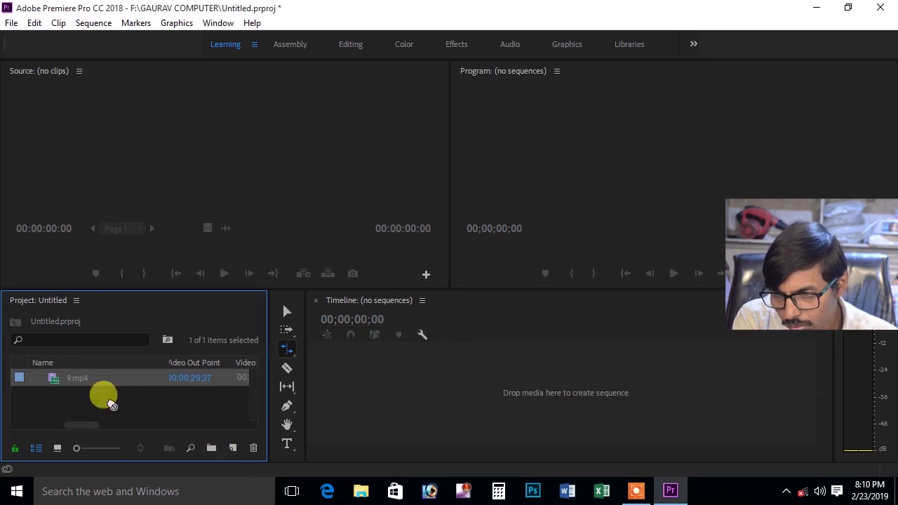
click(253, 448)
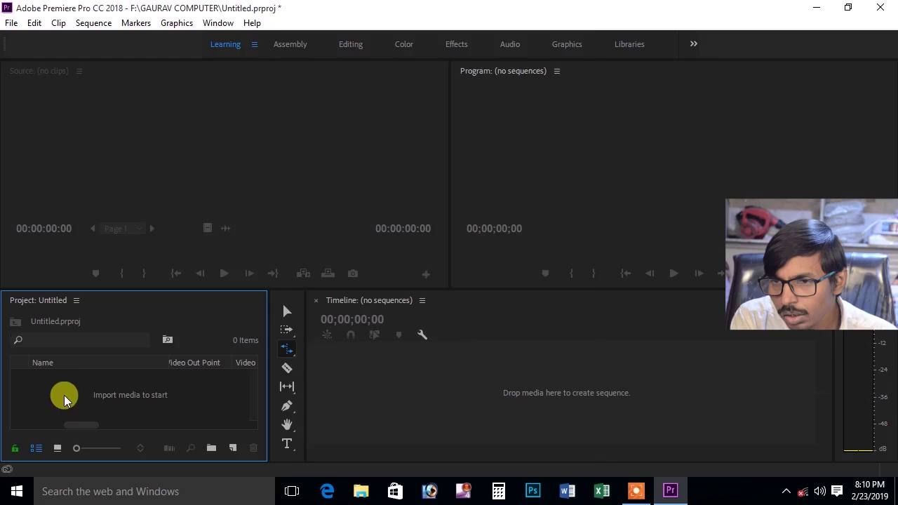
Import the NECHURAL folder from F: as a bin, dismiss the unsupported .scn error, and open it
double_click(63, 395)
click(70, 60)
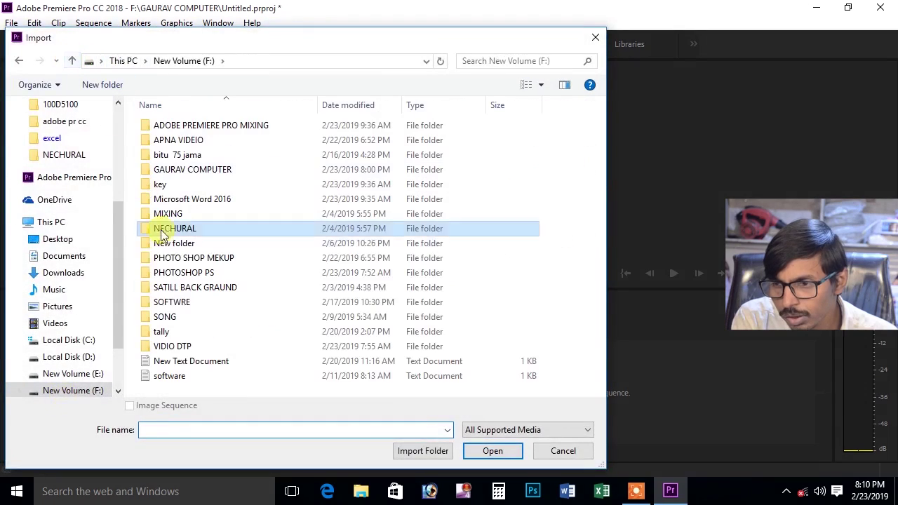
click(430, 451)
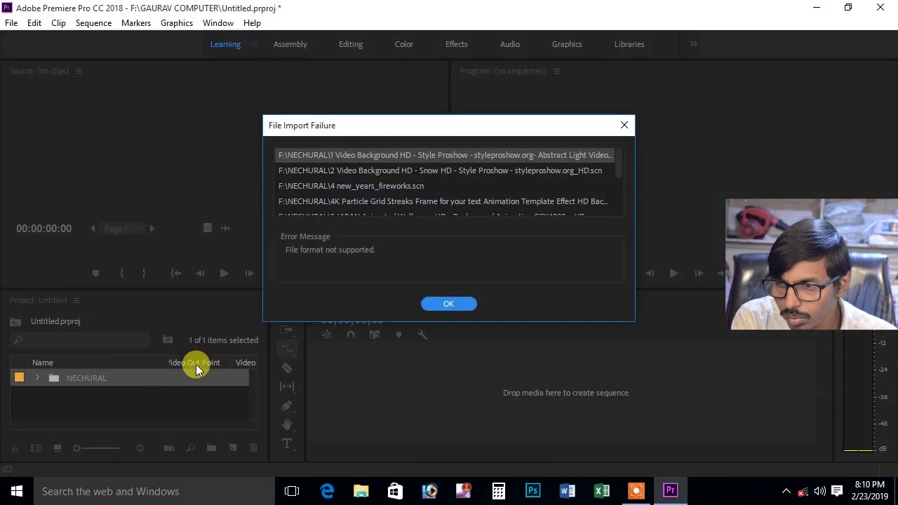
click(453, 301)
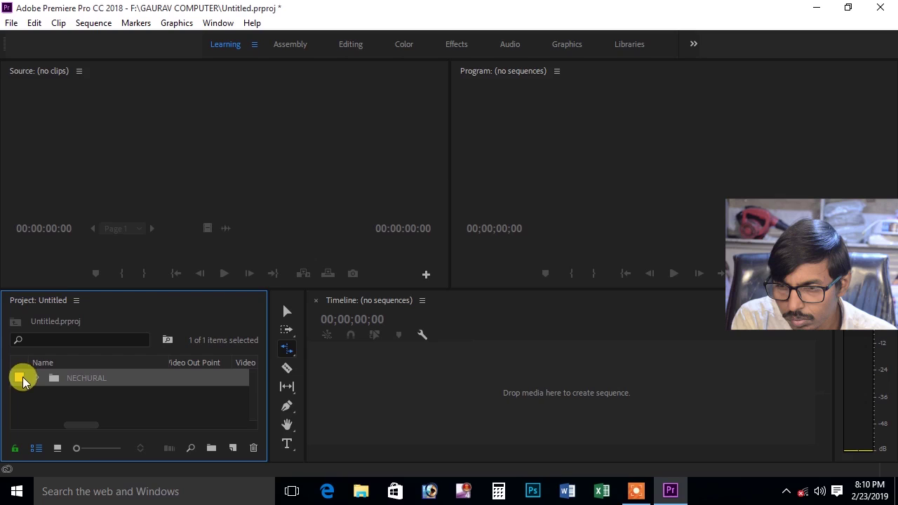
double_click(21, 378)
Create a sequence from 7 Blue Particle Burst, then append a second particle clip, 8.mp4 and 1 Video Background
drag(75, 378, 379, 395)
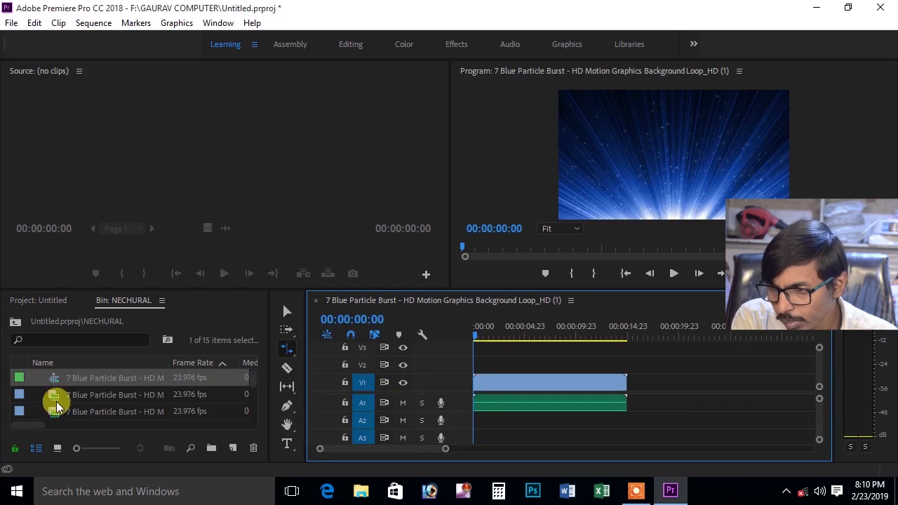
drag(56, 402, 603, 397)
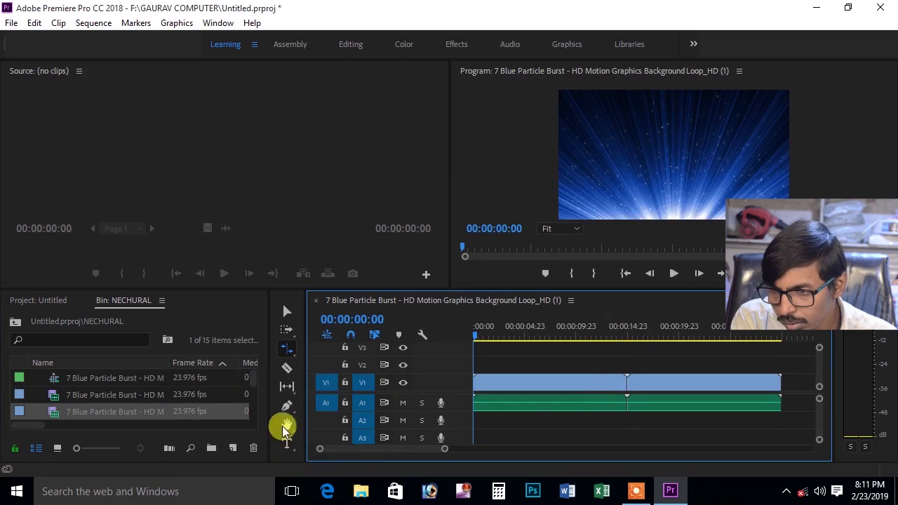
scroll(253, 391, down, 3)
mouse_move(74, 395)
mouse_down()
mouse_move(761, 409)
mouse_move(780, 396)
mouse_up()
drag(444, 449, 599, 433)
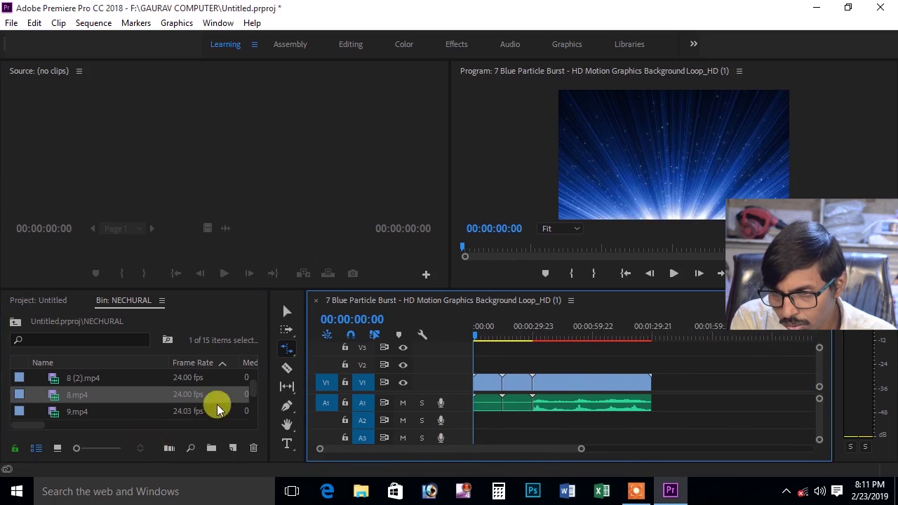
scroll(253, 391, down, 3)
drag(105, 400, 652, 391)
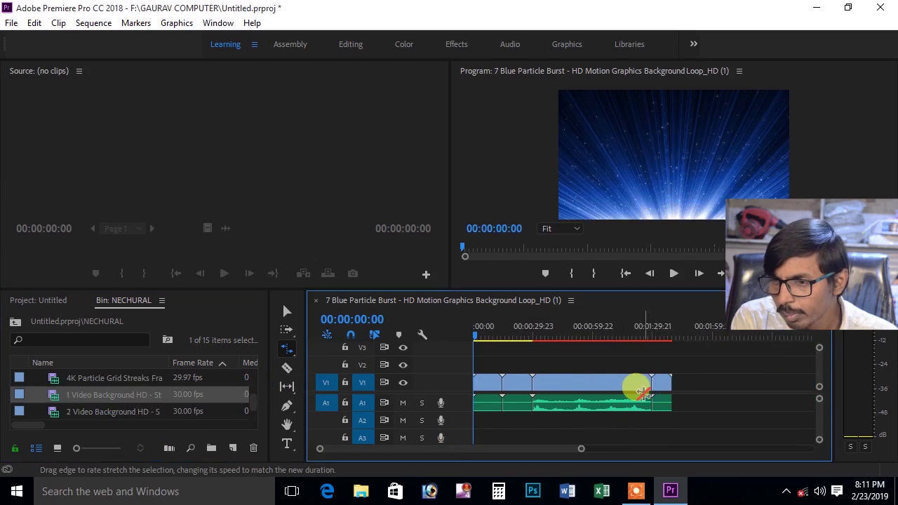
Delete the short second clip and drop the snowy 2 Video Background clip into its gap
click(481, 337)
drag(481, 337, 520, 339)
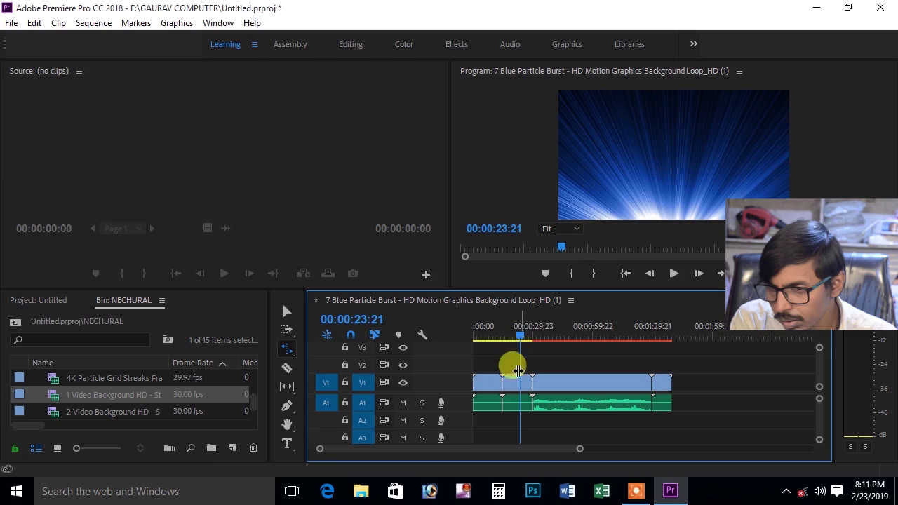
click(287, 313)
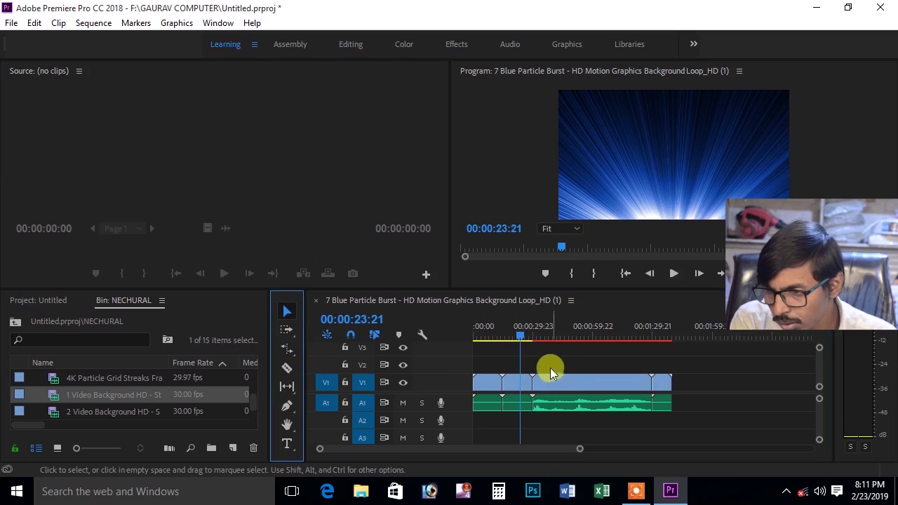
click(514, 383)
key(Delete)
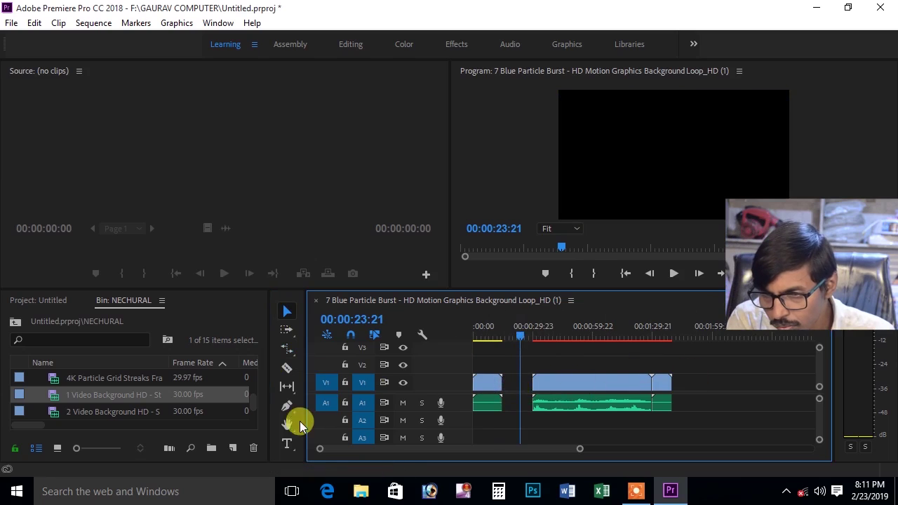
drag(138, 414, 507, 406)
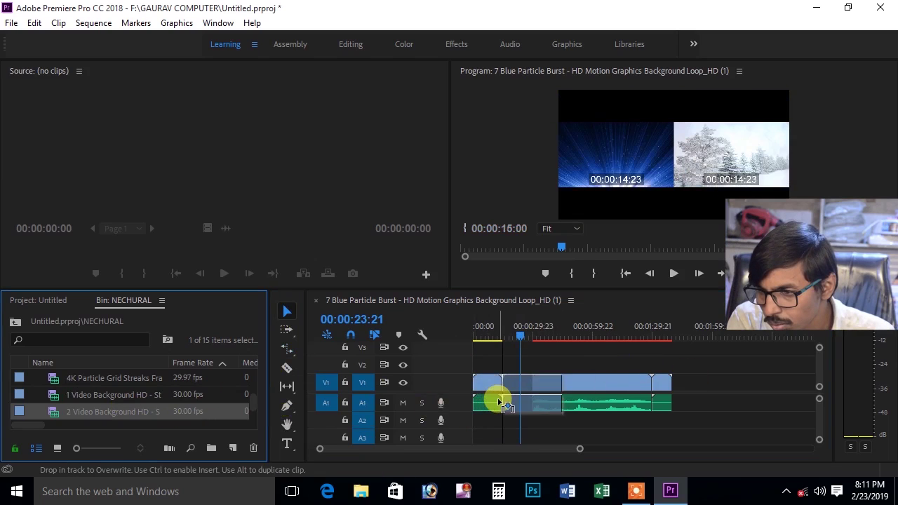
mouse_move(515, 335)
mouse_down()
mouse_move(518, 346)
mouse_move(665, 352)
mouse_move(588, 365)
mouse_move(476, 355)
mouse_up()
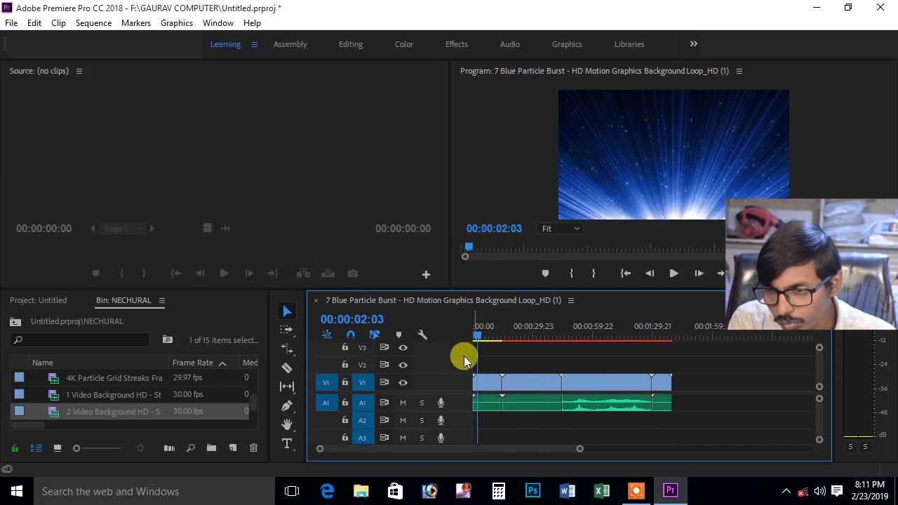
Slip the 2 Video Background clip's footage in place, then marquee-select every clip in the sequence
click(286, 388)
drag(477, 332, 534, 337)
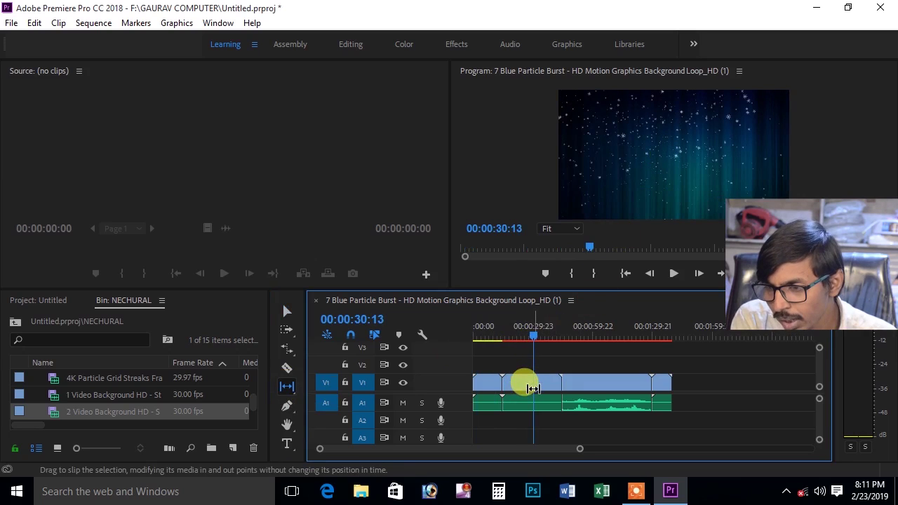
drag(534, 387, 526, 388)
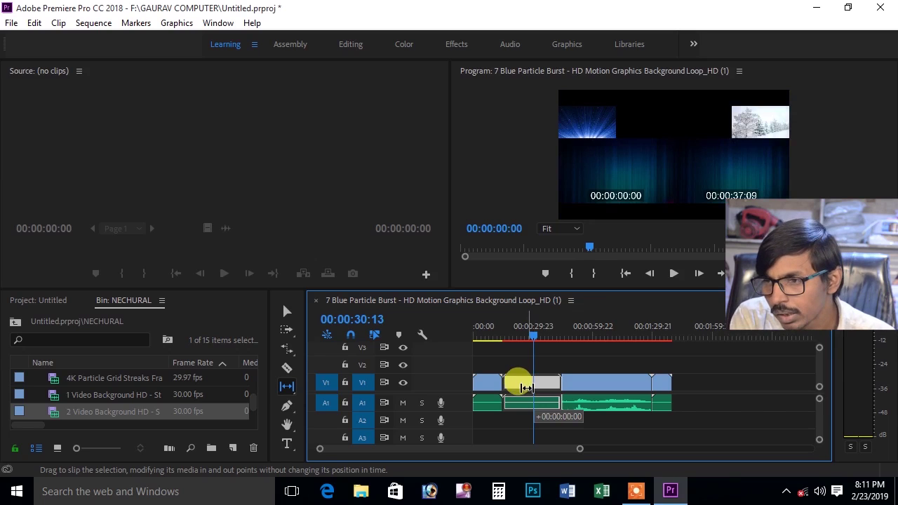
mouse_move(517, 389)
mouse_down()
mouse_move(570, 382)
mouse_move(514, 397)
mouse_up()
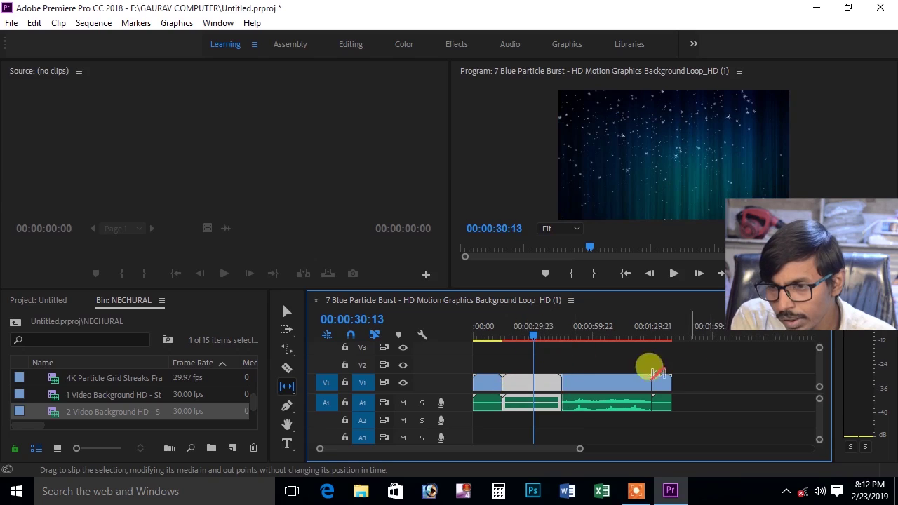
click(287, 311)
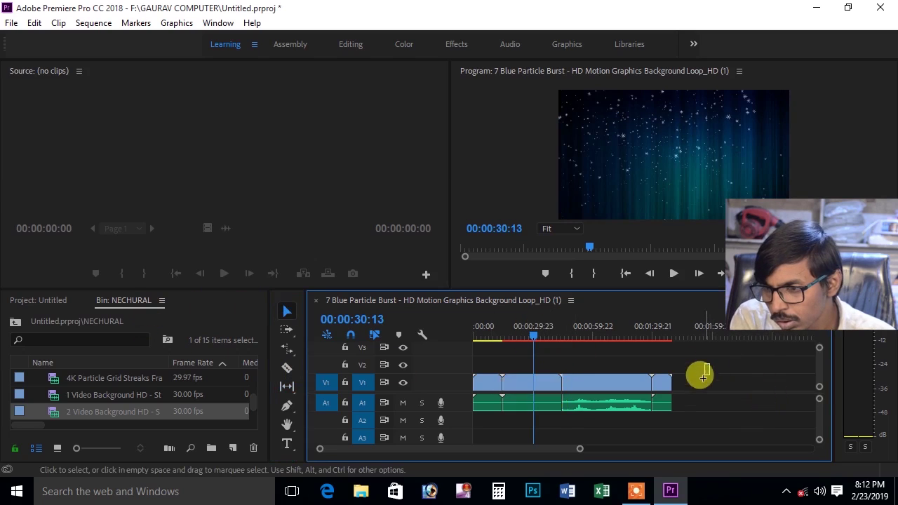
drag(700, 371, 467, 445)
Clear the sequence and add the blue particle burst trimmed to 00:00:01:04–00:00:11:12 at its start
key(Delete)
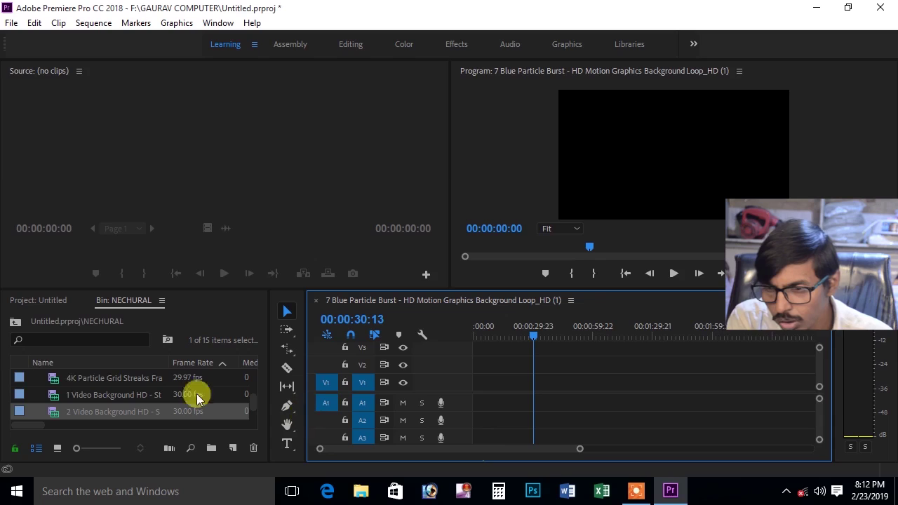
scroll(263, 406, up, 3)
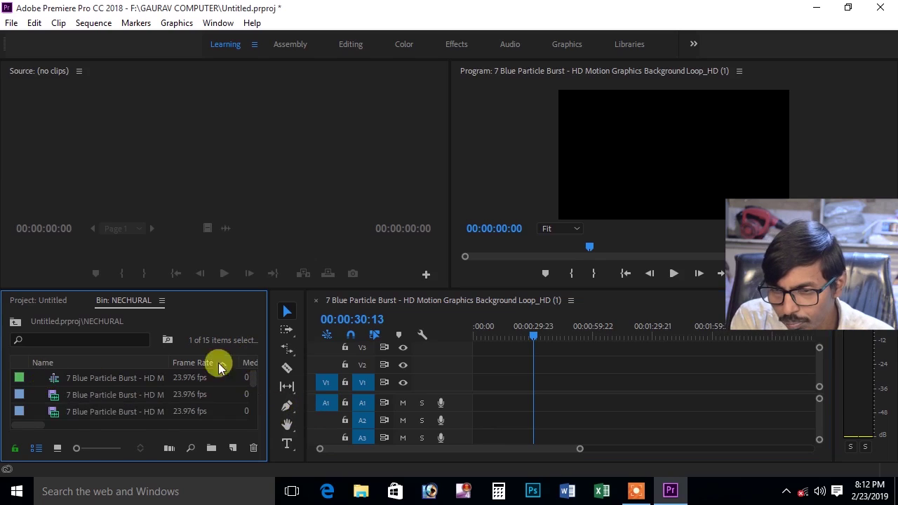
double_click(56, 397)
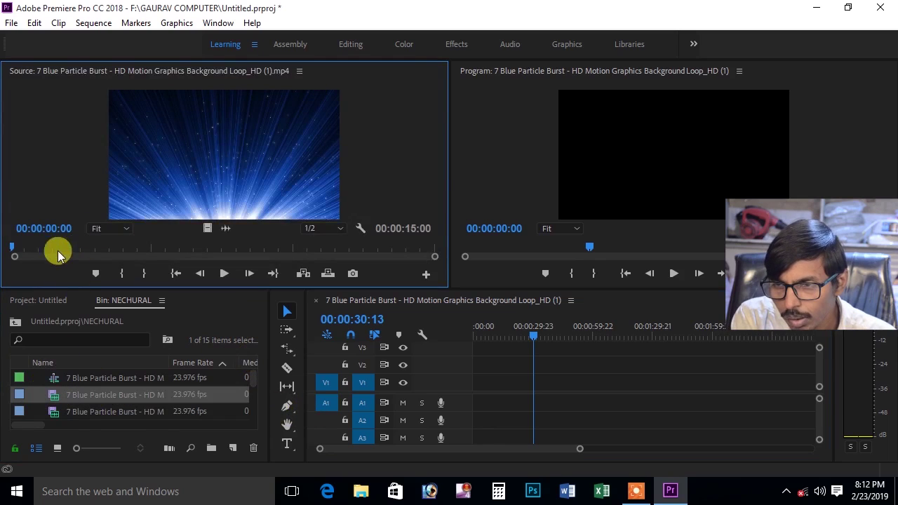
drag(12, 246, 43, 246)
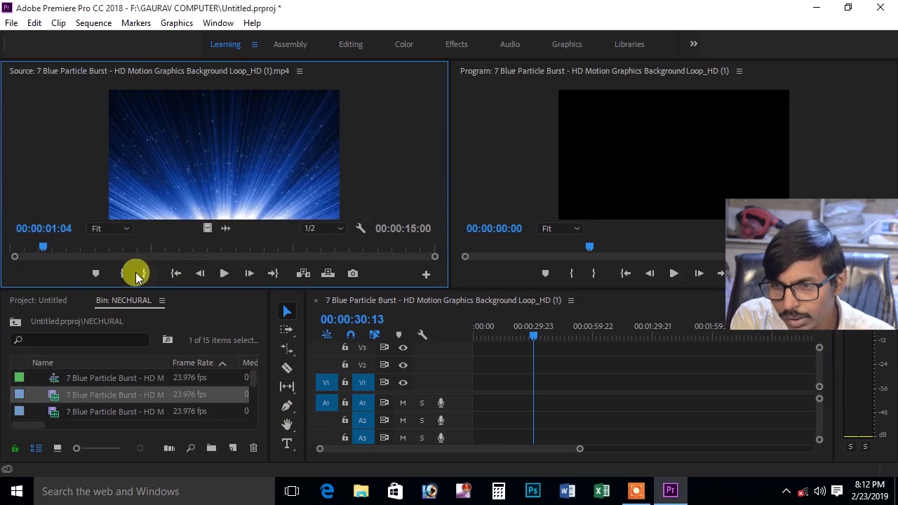
click(123, 274)
click(313, 248)
drag(313, 248, 335, 247)
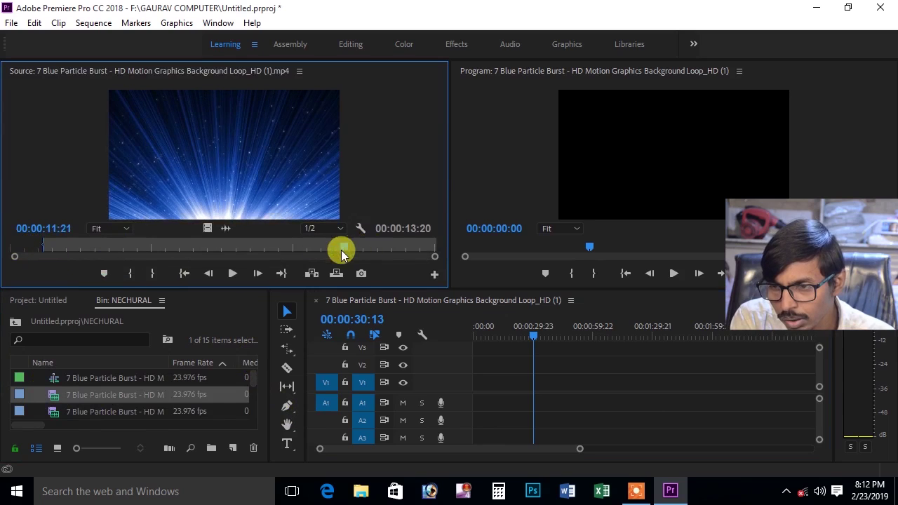
click(154, 274)
drag(195, 155, 477, 385)
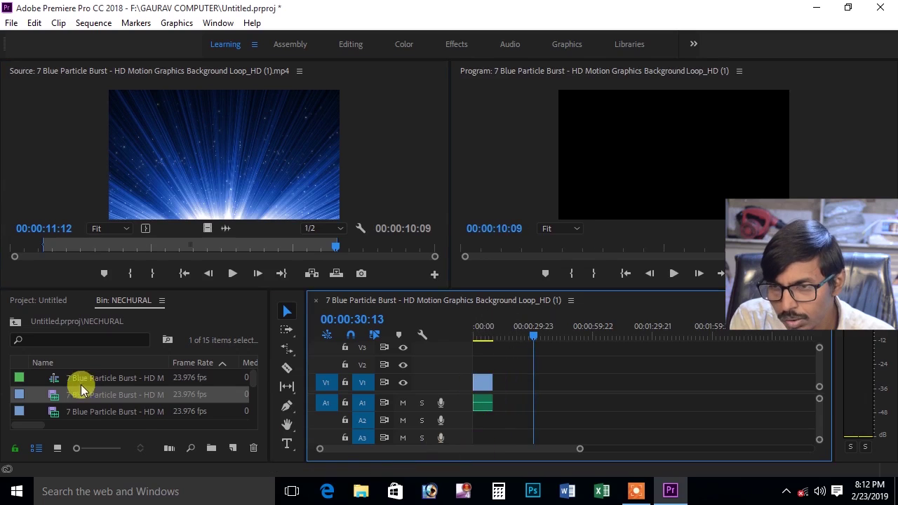
Trim the 8 (2).mp4 waterfall to end at 00;00;23;09 and add it after the particle clip
double_click(79, 412)
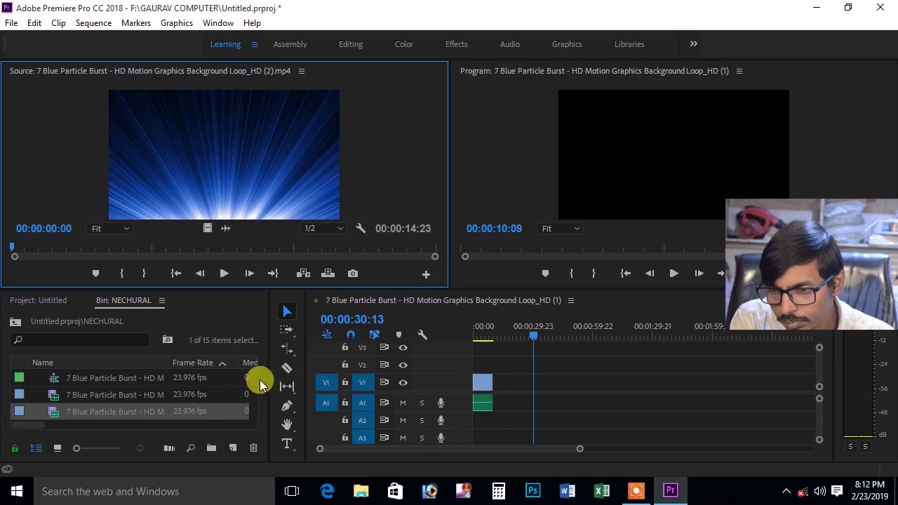
scroll(256, 385, down, 2)
double_click(59, 378)
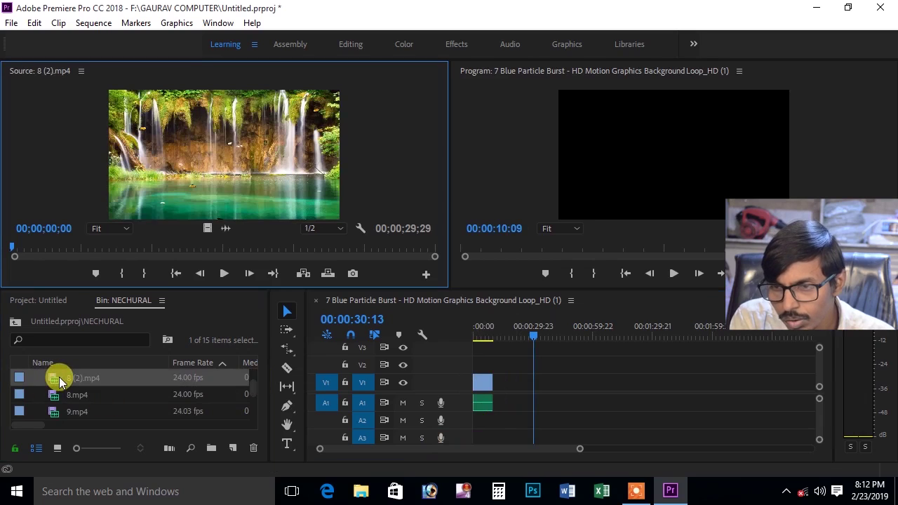
click(121, 287)
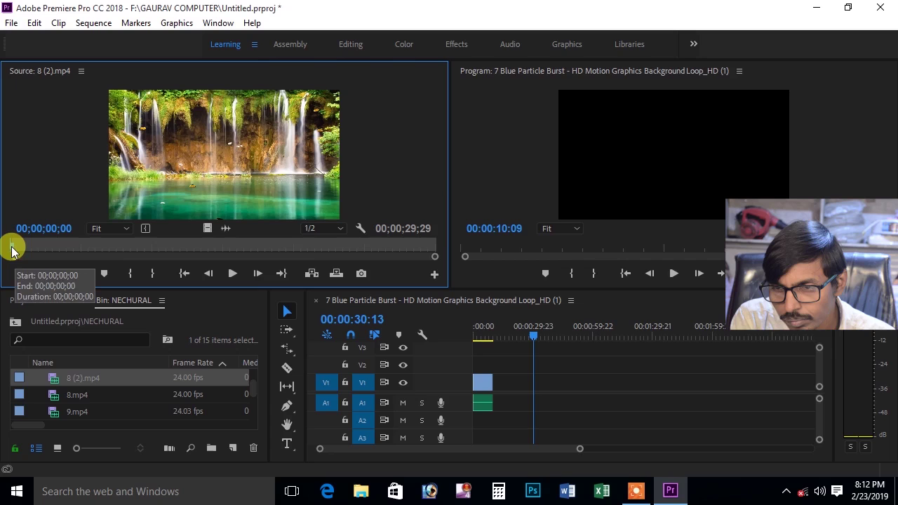
click(41, 257)
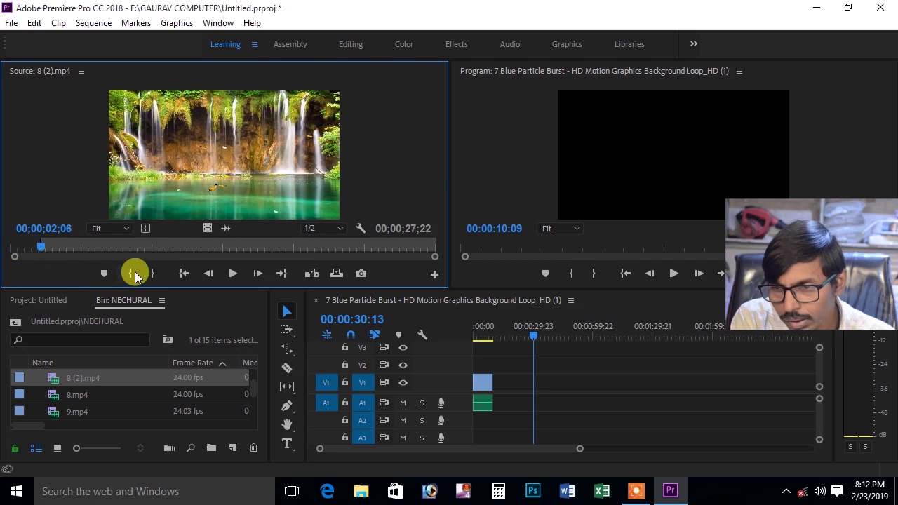
drag(42, 245, 340, 246)
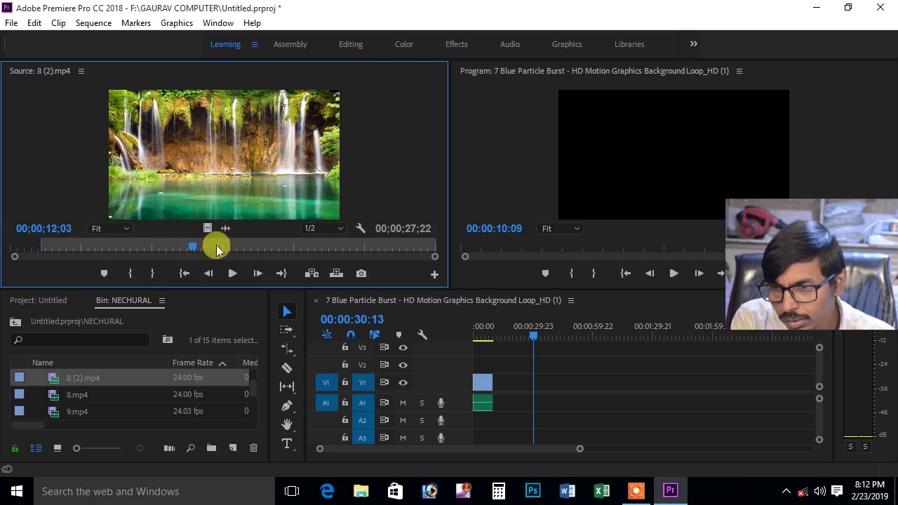
click(152, 273)
drag(215, 140, 498, 383)
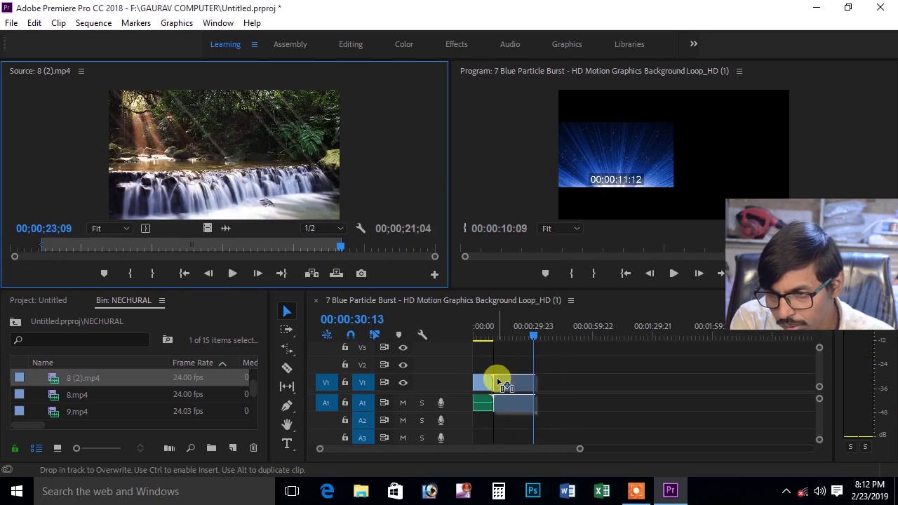
Trim 4 new_years_fireworks.mp4 to 00:00:01:01–00:00:07:08 and add it after the waterfall
scroll(251, 386, down, 3)
scroll(251, 391, down, 2)
double_click(112, 411)
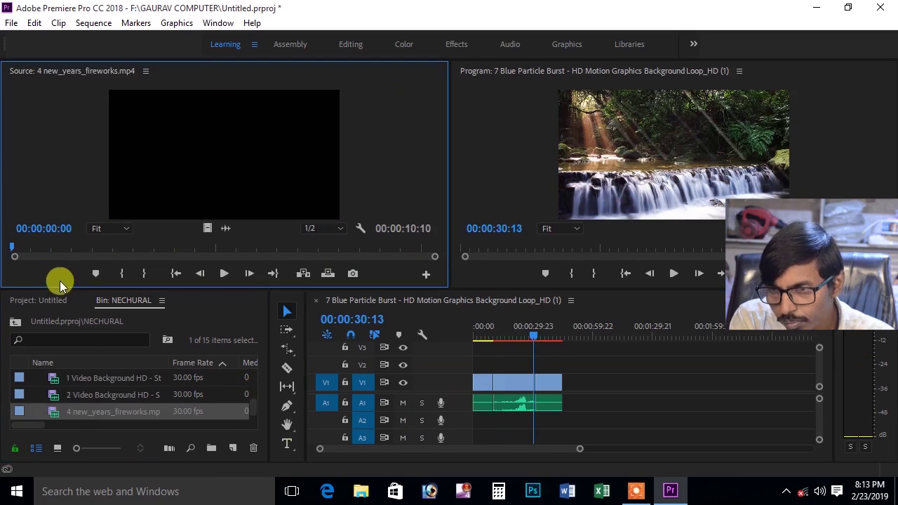
drag(10, 251, 55, 253)
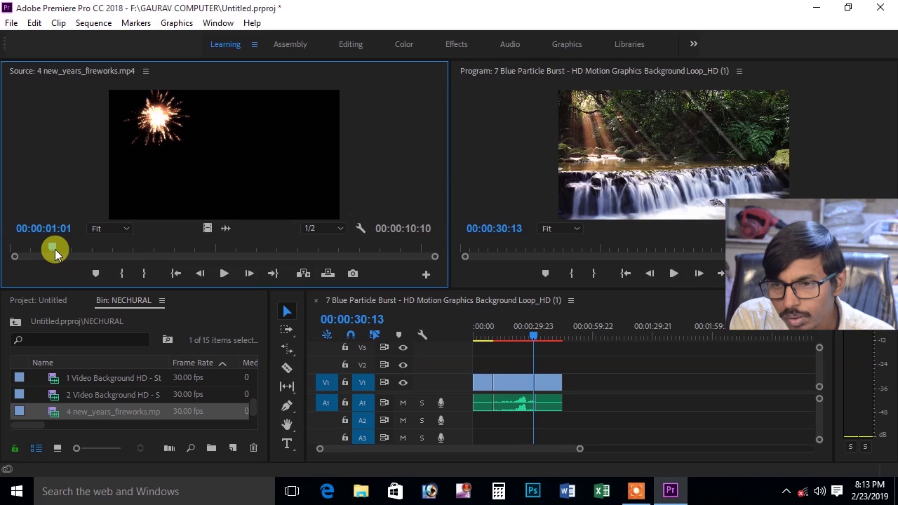
key(i)
drag(56, 246, 310, 249)
click(151, 274)
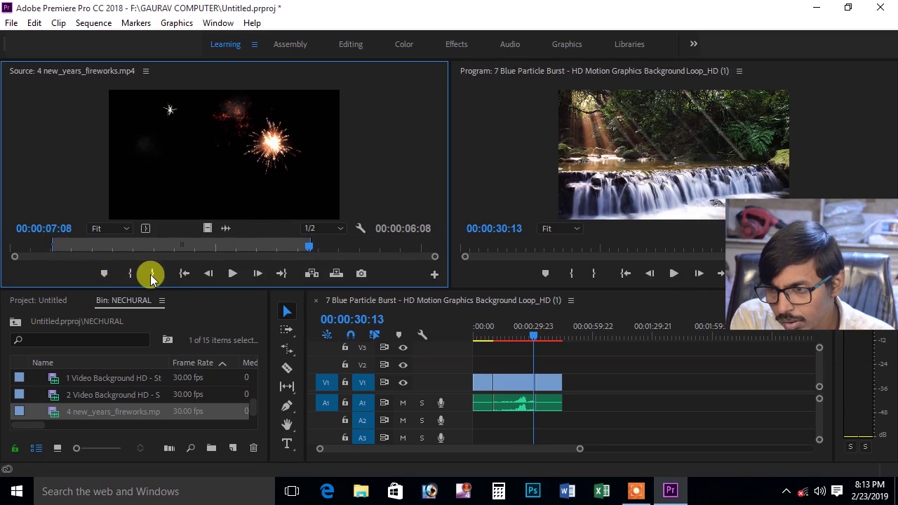
drag(186, 157, 565, 414)
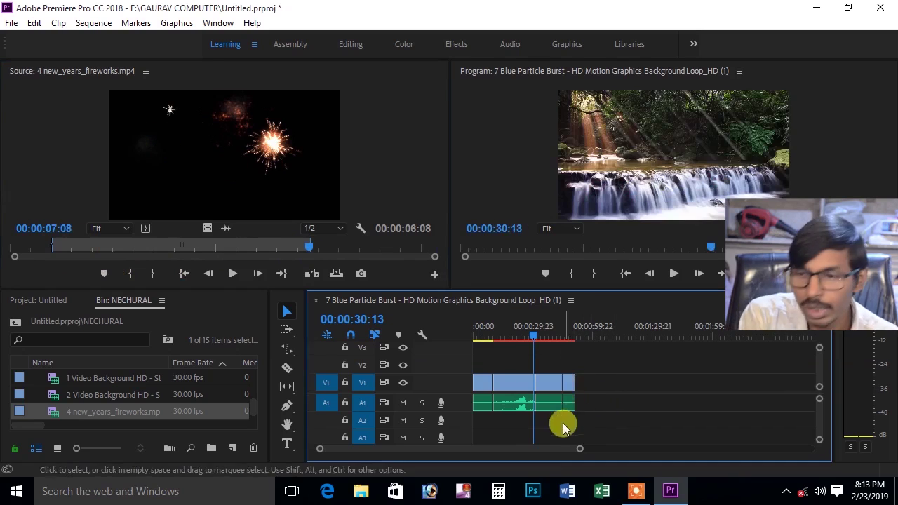
Slip the middle waterfall clip's footage, ending 00:00:03:03 off, replaying the sequence to check each change
click(287, 386)
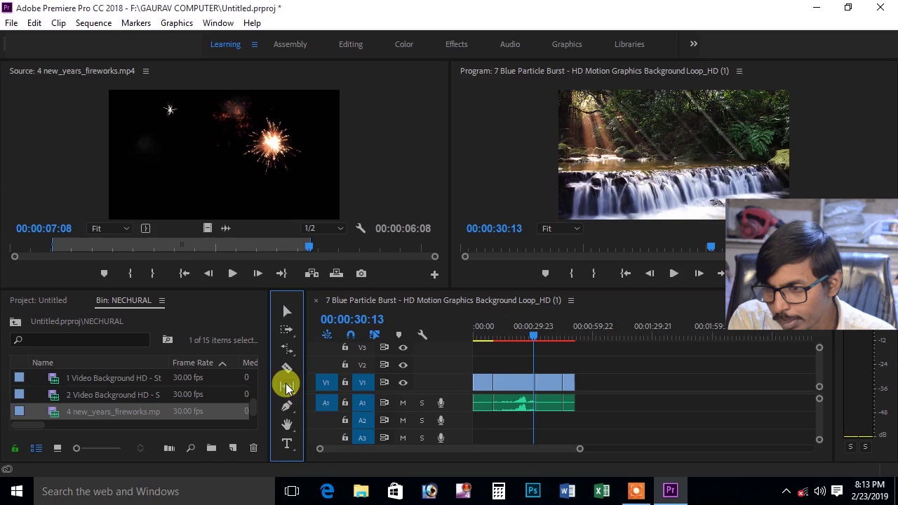
drag(538, 336, 517, 337)
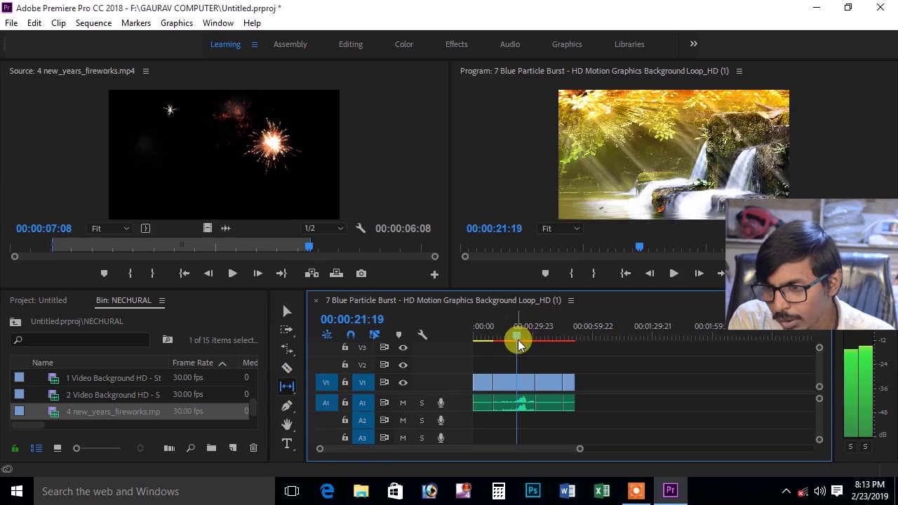
click(517, 388)
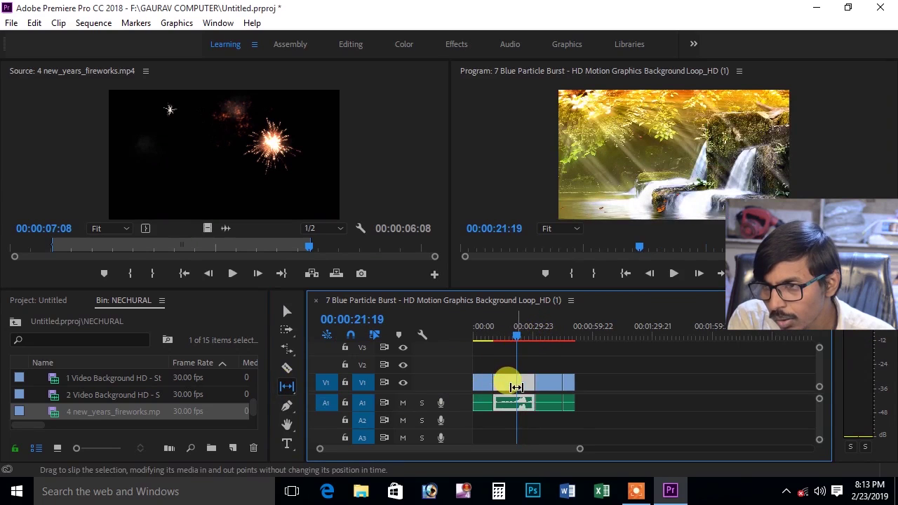
drag(517, 387, 510, 390)
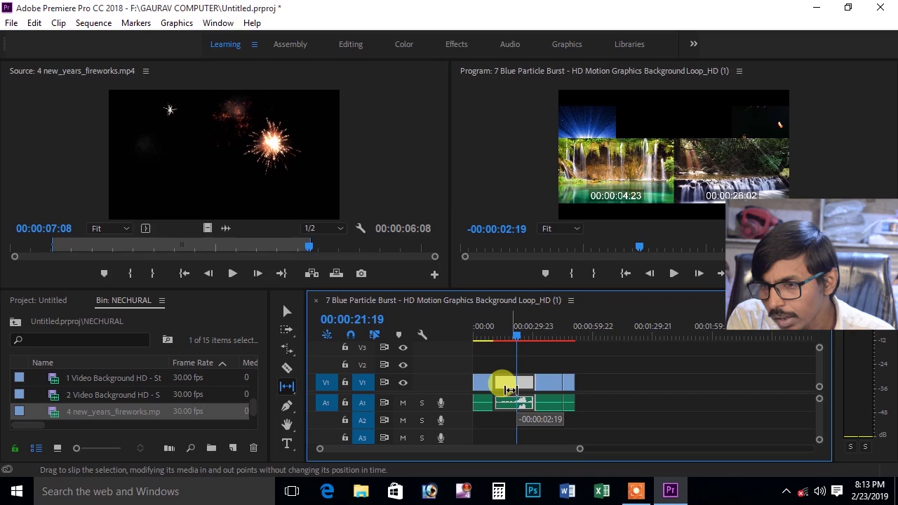
drag(510, 390, 511, 390)
click(480, 344)
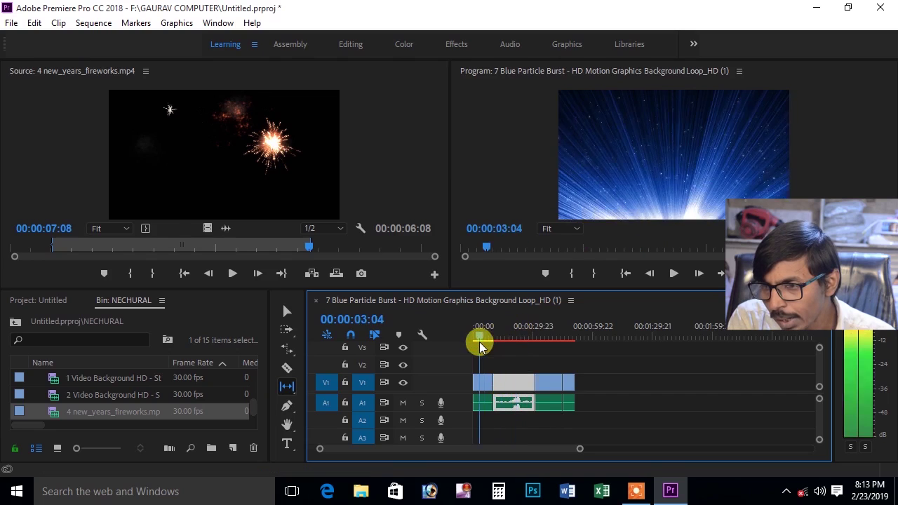
mouse_move(480, 344)
mouse_down()
mouse_move(565, 353)
mouse_move(517, 354)
mouse_move(508, 384)
mouse_up()
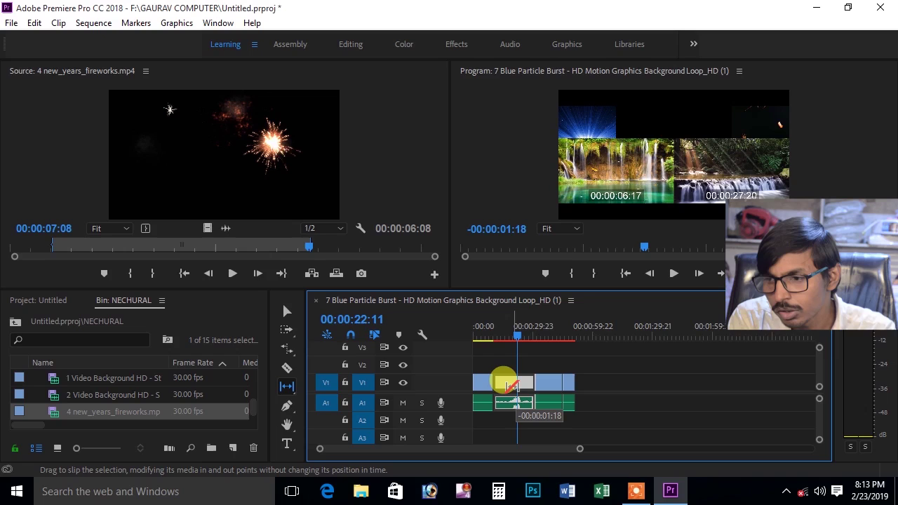
drag(511, 385, 512, 385)
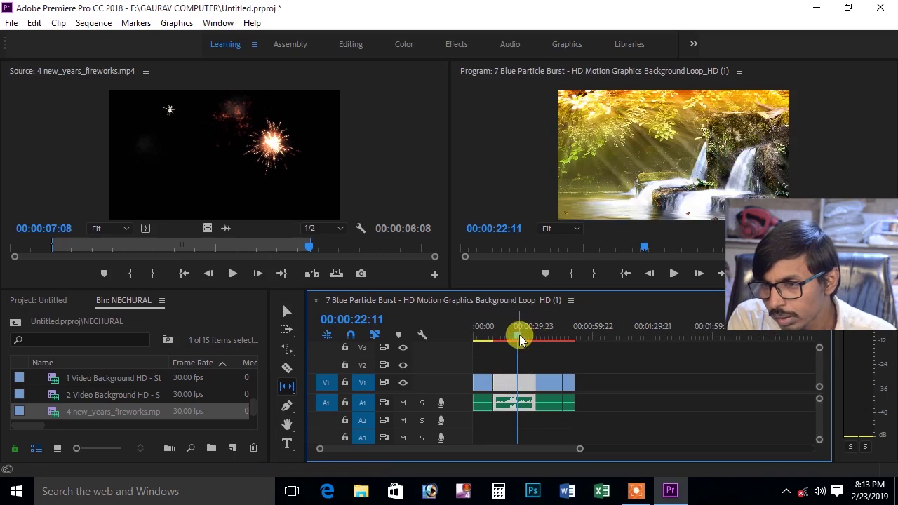
drag(519, 337, 482, 346)
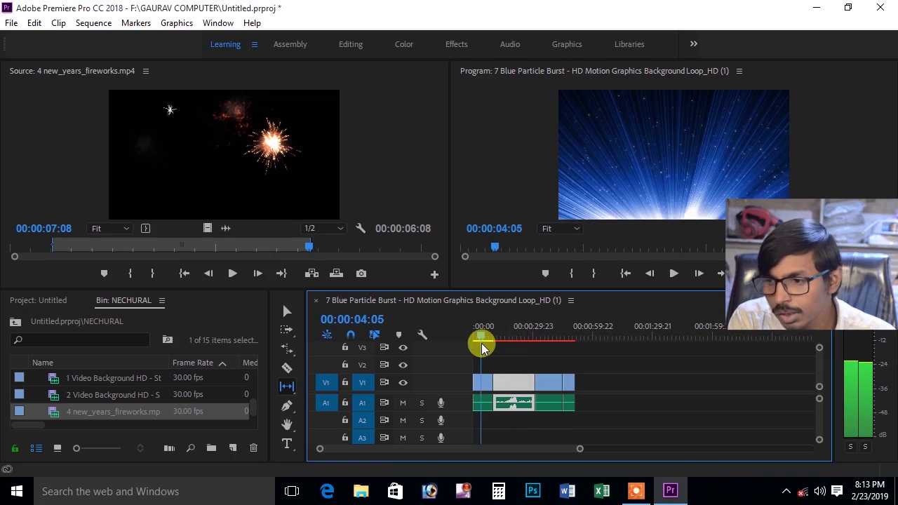
mouse_move(482, 346)
mouse_down()
mouse_move(572, 356)
mouse_move(506, 382)
mouse_move(517, 385)
mouse_up()
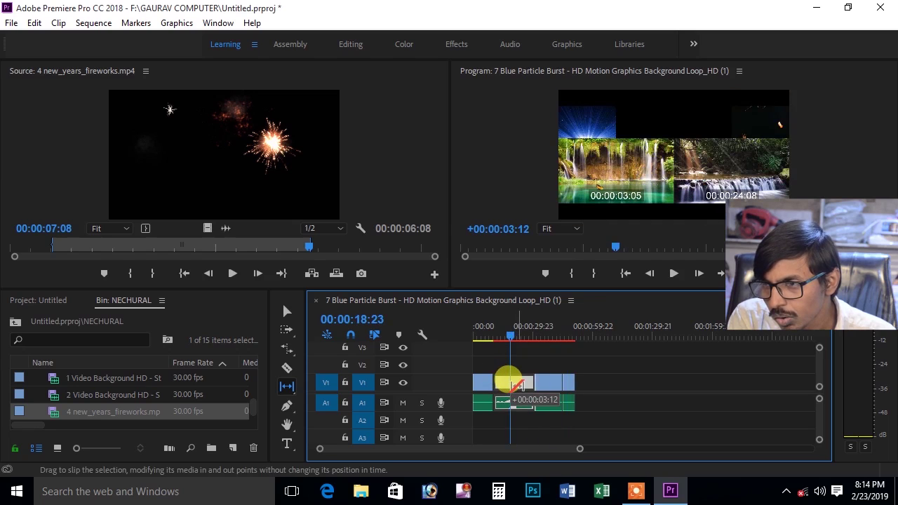
mouse_move(516, 383)
mouse_down()
mouse_move(523, 384)
mouse_move(510, 385)
mouse_up()
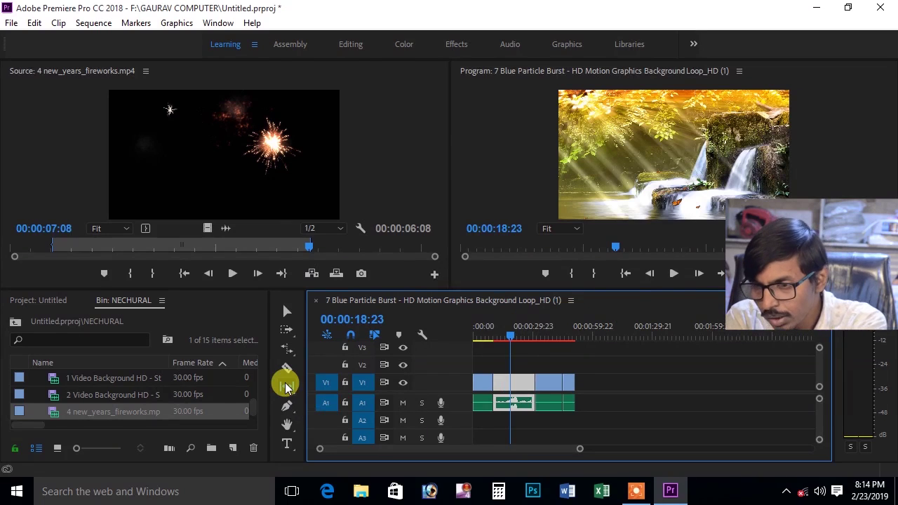
Slide the middle waterfall clip slightly later with the Slide tool, trimming its neighbours to compensate
click(286, 388)
click(316, 402)
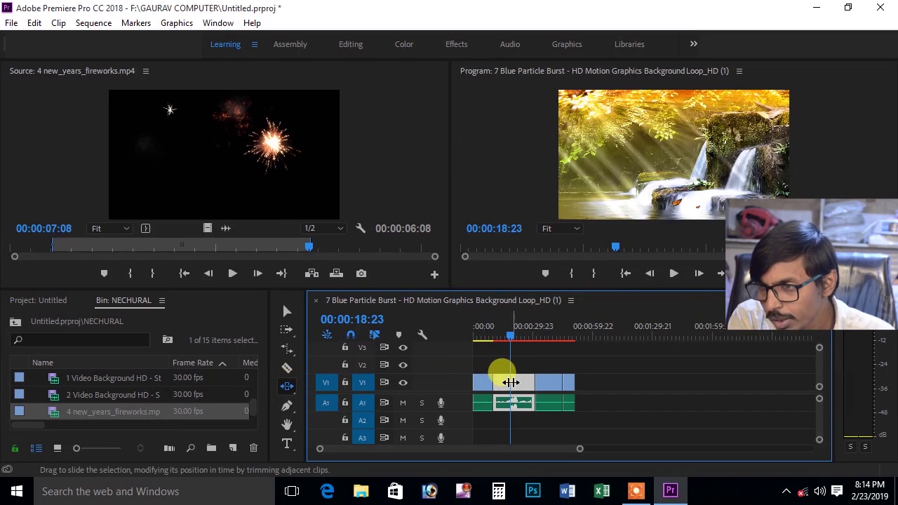
drag(511, 382, 517, 383)
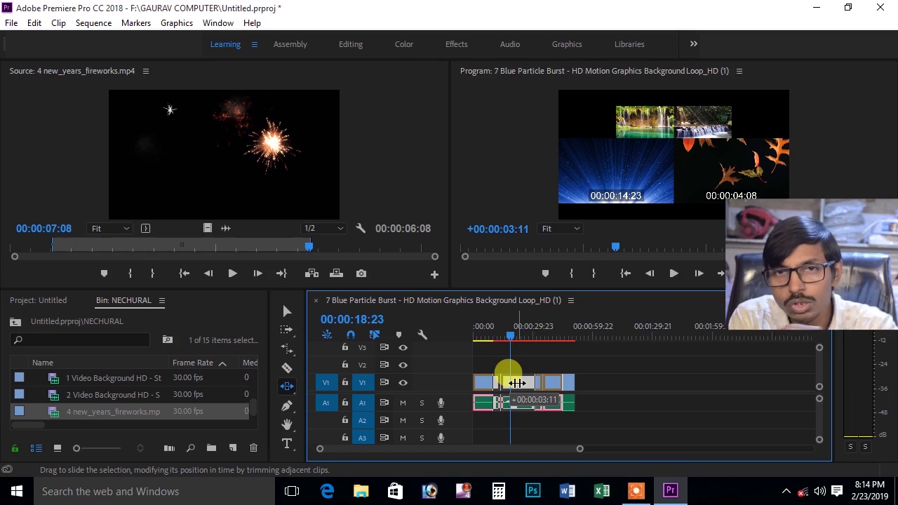
drag(518, 383, 517, 382)
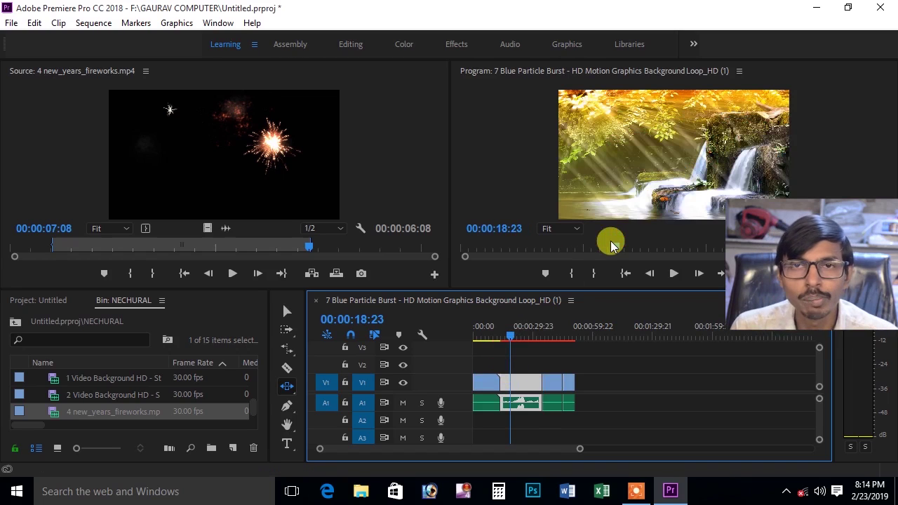